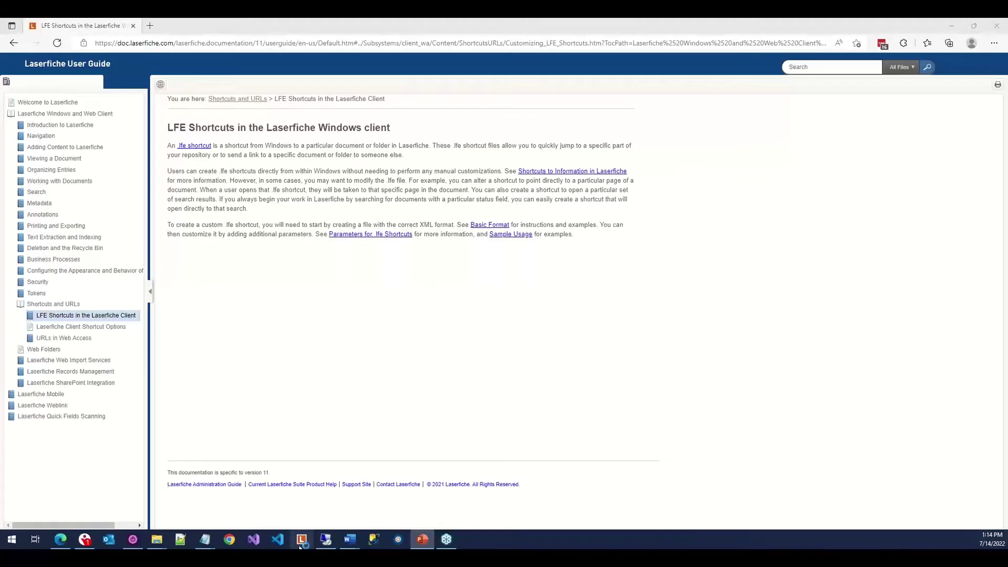
Open the Demo repository from the Laserfiche Windows Client Start Page.
{"action": "left_click", "coordinate": [300, 544]}
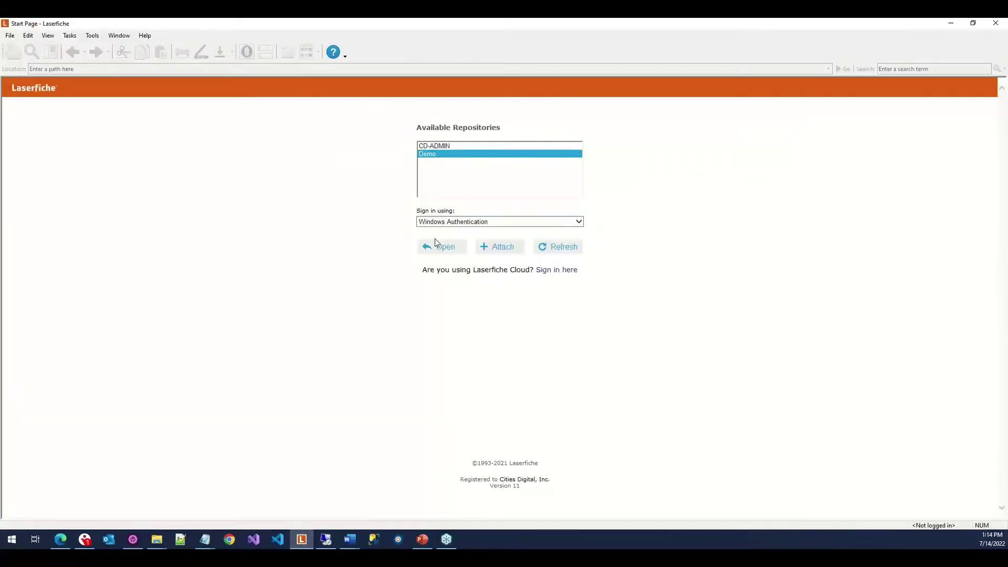
{"action": "left_click", "coordinate": [437, 246]}
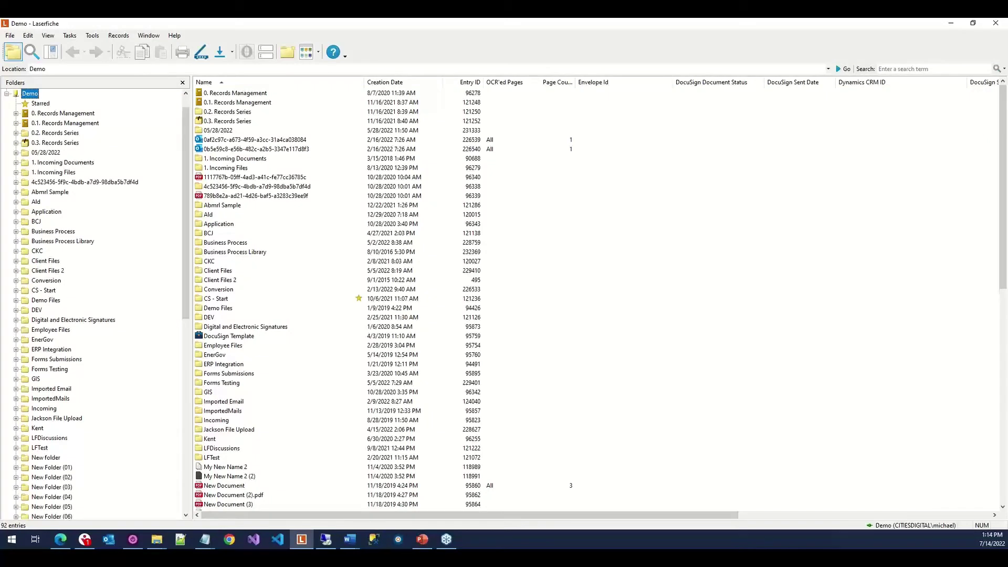
{"action": "left_click", "coordinate": [350, 539]}
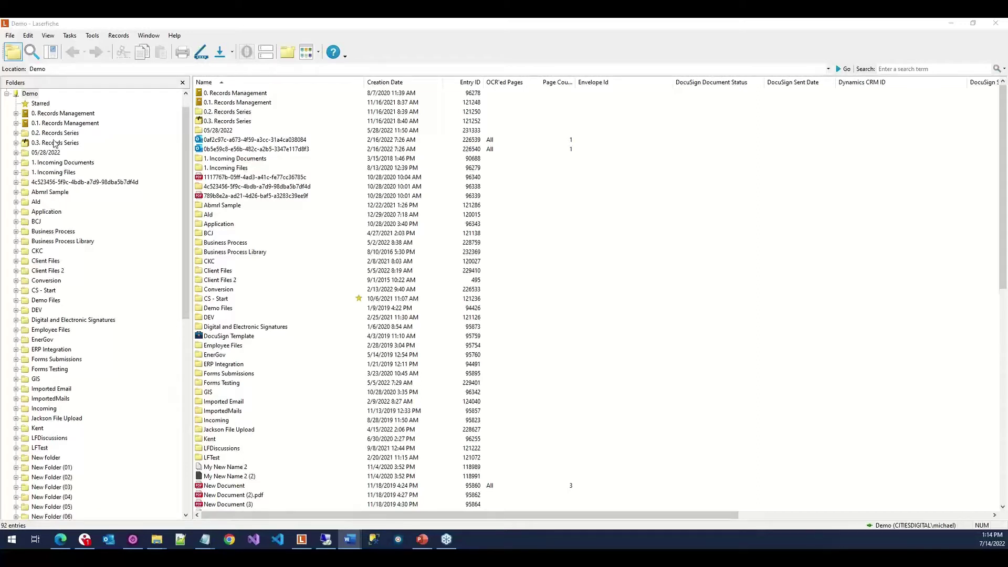
Expand Application, go into Cityview and select the Permits and Inspections folder.
{"action": "left_click", "coordinate": [43, 213]}
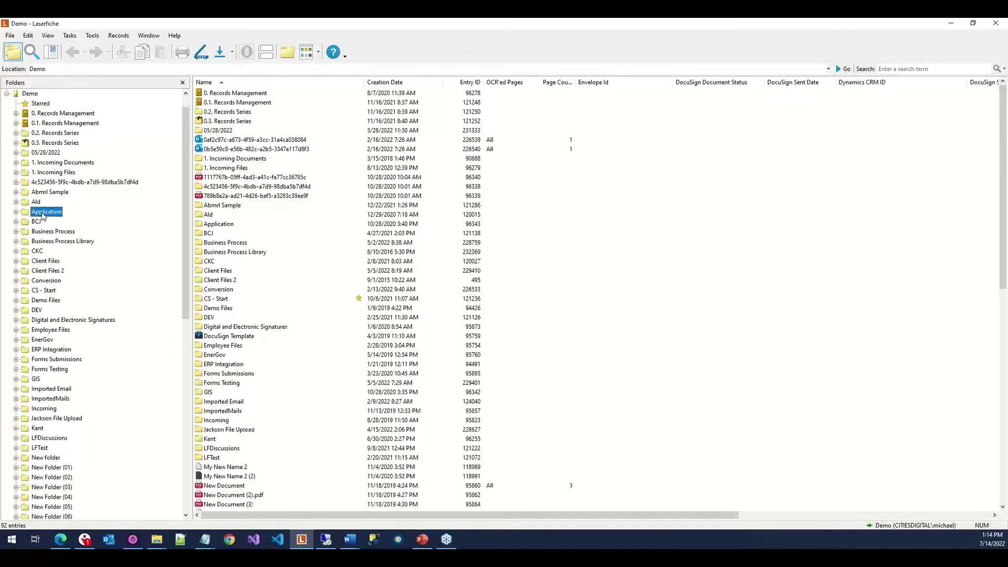
{"action": "double_click", "coordinate": [43, 213]}
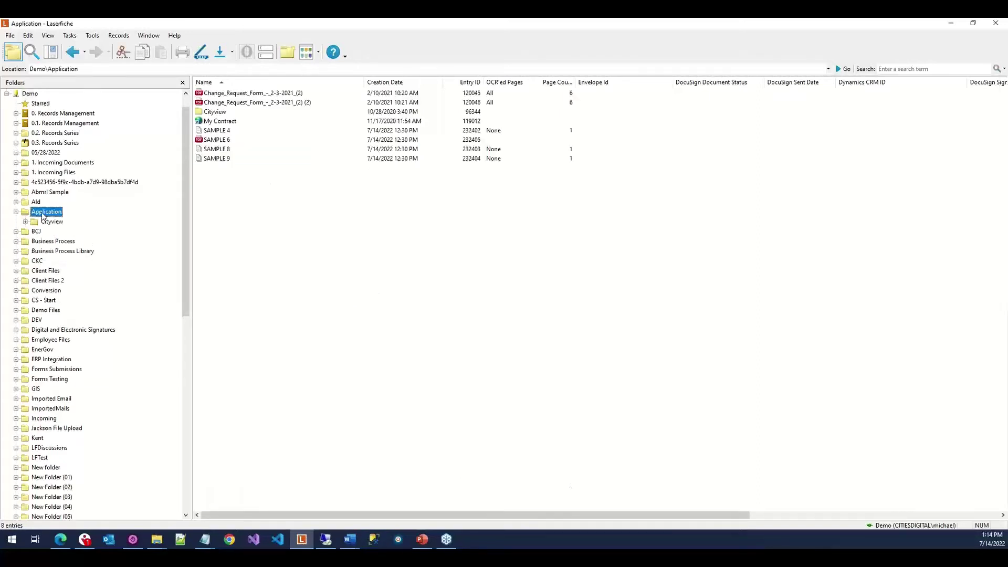
{"action": "left_click", "coordinate": [46, 222]}
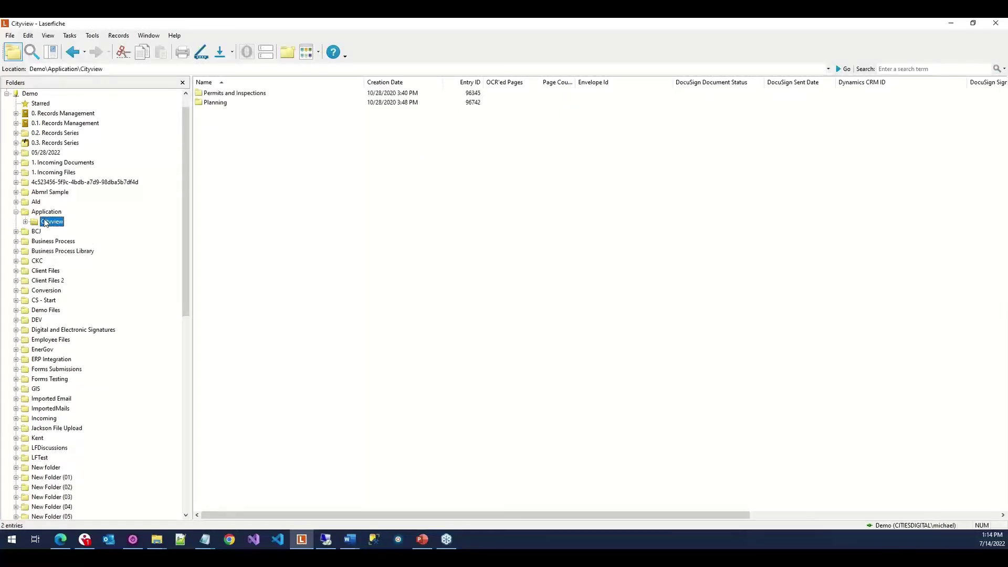
{"action": "left_click", "coordinate": [228, 94]}
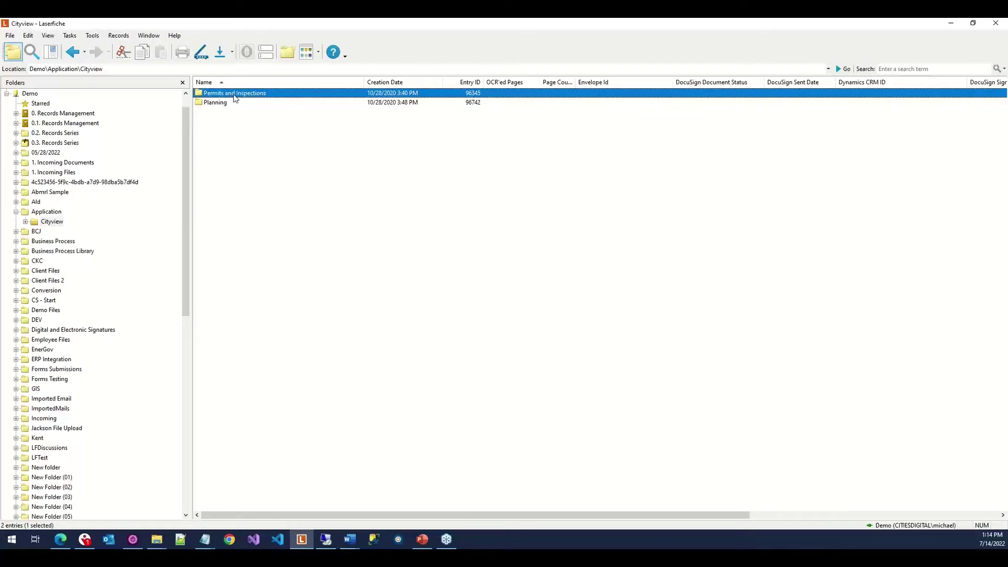
Place the Explorer Links window and a restored Laserfiche window side by side.
{"action": "left_click", "coordinate": [156, 539]}
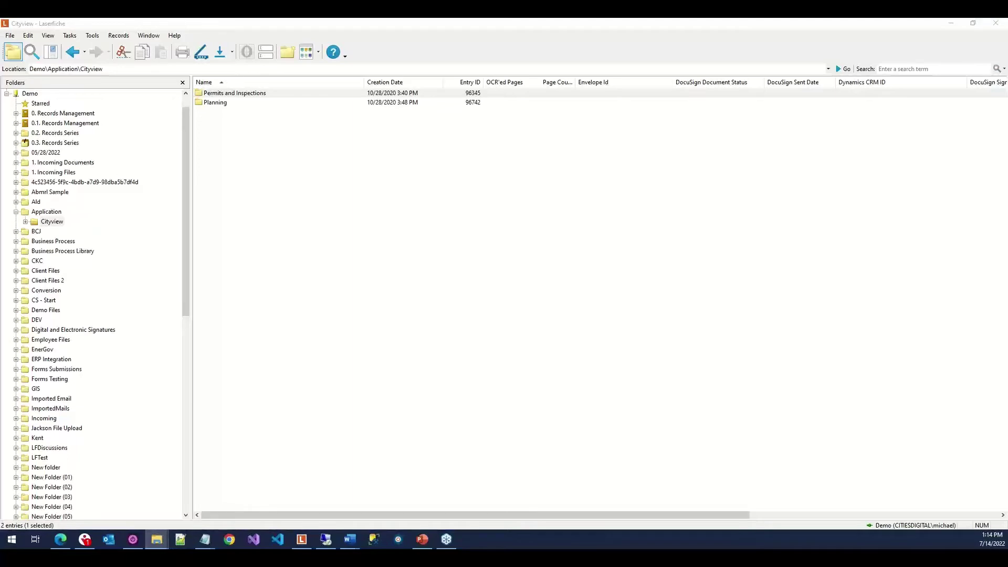
{"action": "left_click_drag", "start_coordinate": [1, 94], "coordinate": [518, 189]}
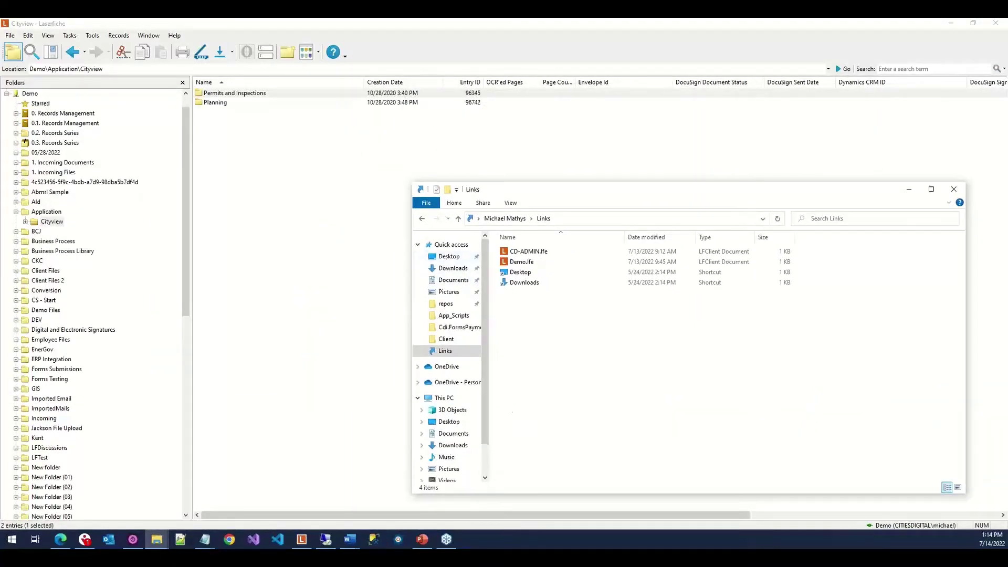
{"action": "left_click", "coordinate": [496, 22]}
{"action": "left_click_drag", "start_coordinate": [475, 21], "coordinate": [386, 31]}
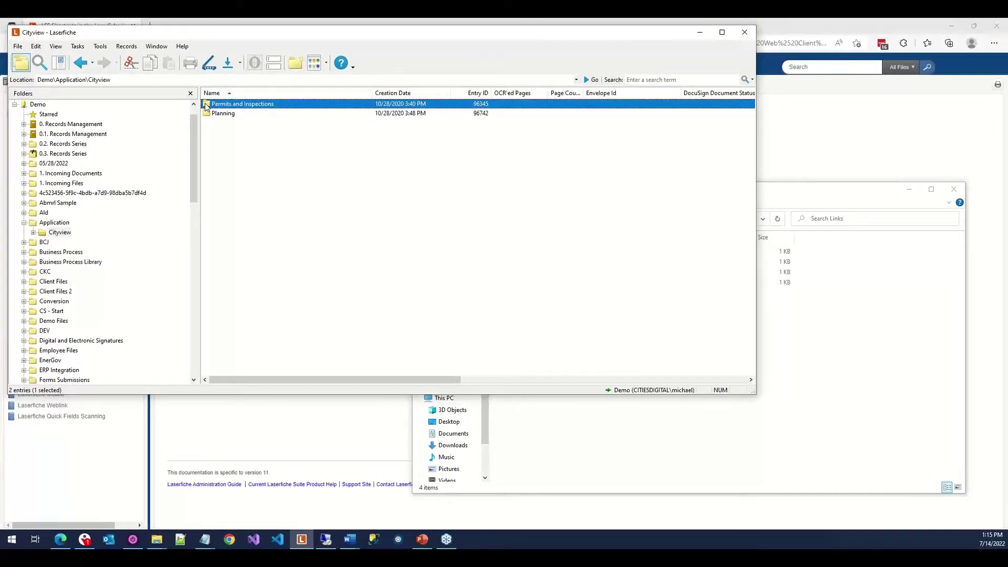
Alt-drag Permits and Inspections into Links to create its .lfe shortcut, then close Laserfiche.
{"action": "left_click_drag", "start_coordinate": [205, 105], "coordinate": [594, 450]}
{"action": "key", "text": "alt"}
{"action": "left_click_drag", "start_coordinate": [595, 451], "coordinate": [596, 452]}
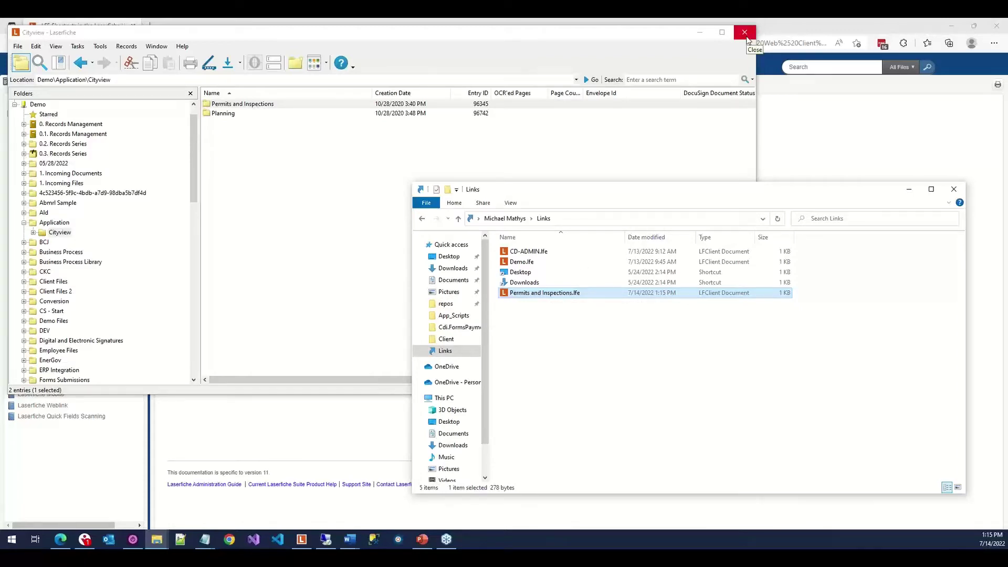
{"action": "left_click", "coordinate": [746, 38]}
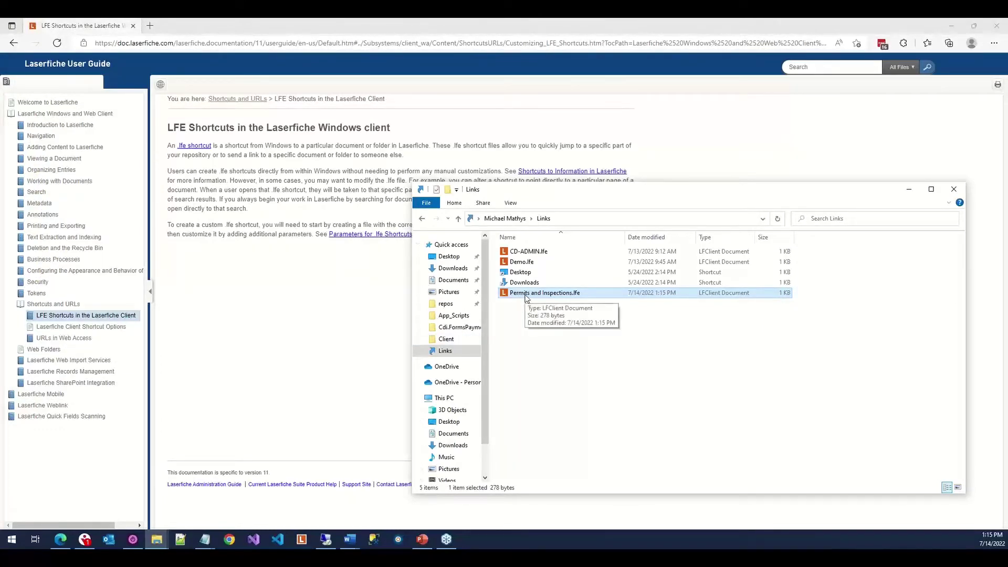
Open Permits and Inspections.lfe and expand its root, showing POWTS and three Zoning Permits folders.
{"action": "double_click", "coordinate": [525, 293]}
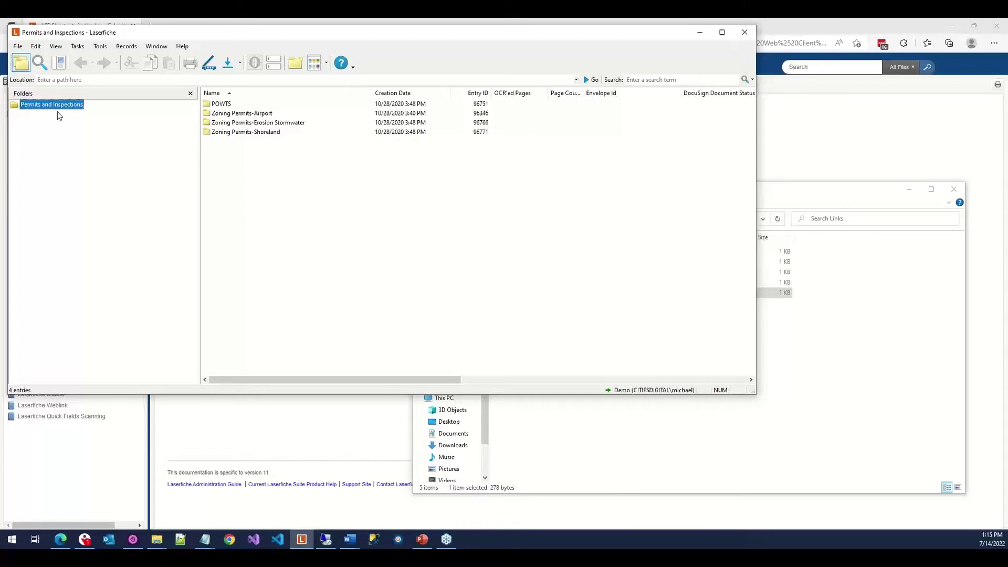
{"action": "double_click", "coordinate": [59, 107]}
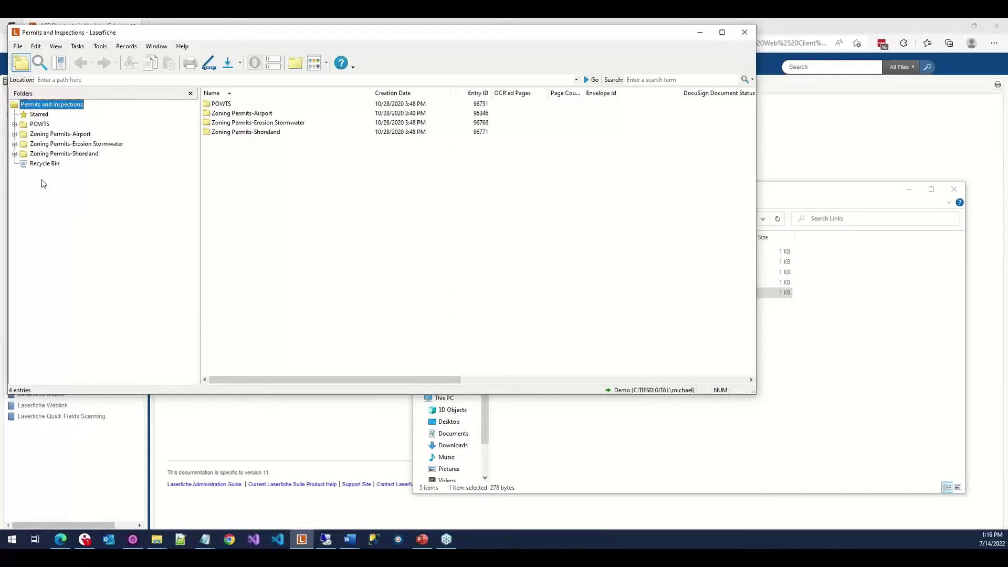
Close Laserfiche and open the User Guide's Parameters for .lfe Shortcuts page.
{"action": "left_click", "coordinate": [745, 32]}
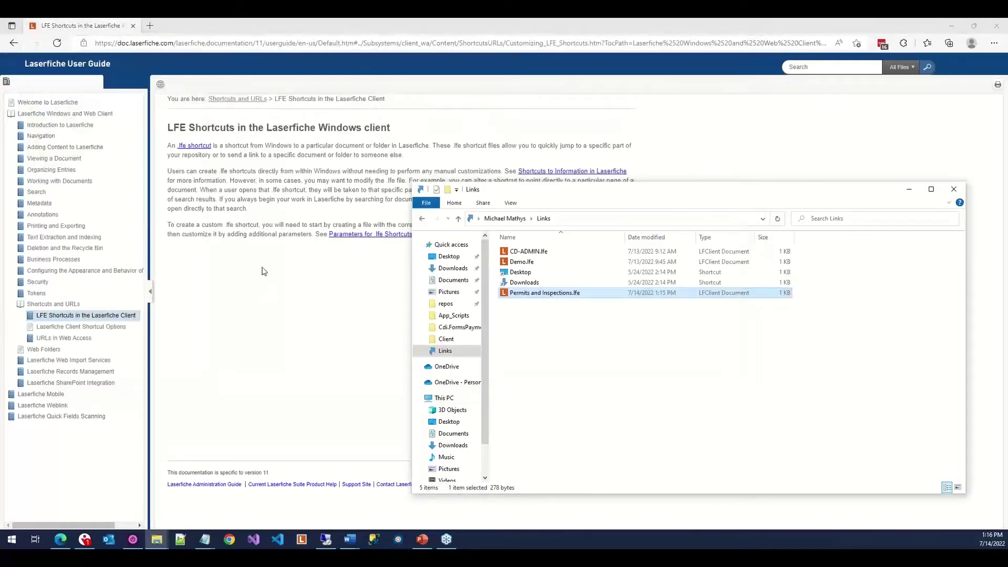
{"action": "left_click", "coordinate": [278, 159]}
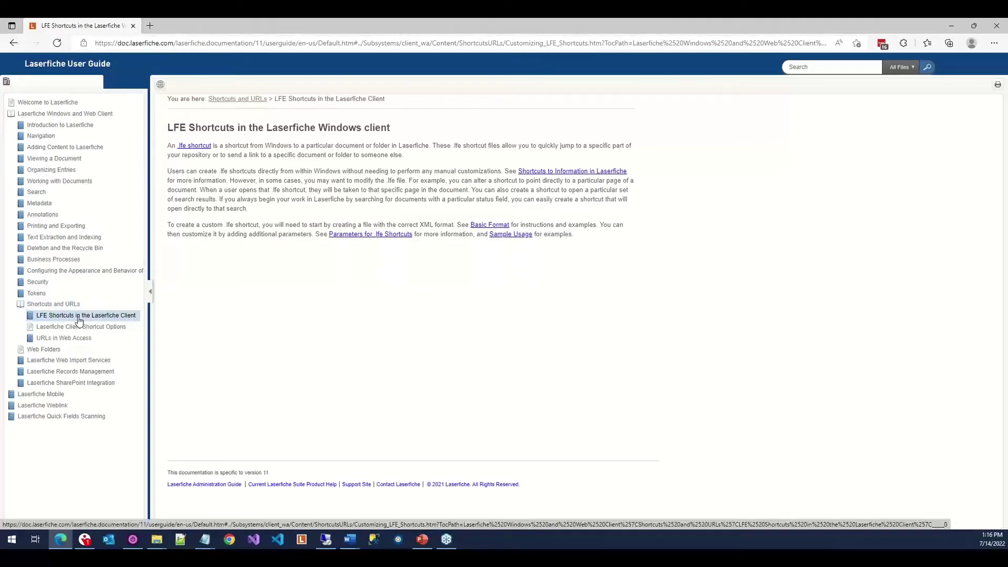
{"action": "left_click", "coordinate": [79, 317]}
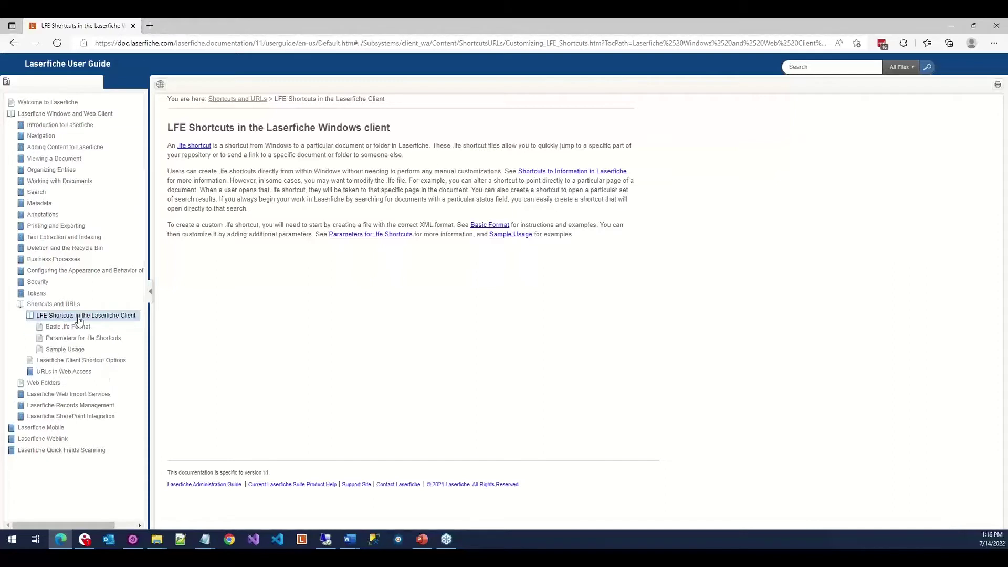
{"action": "left_click", "coordinate": [74, 339]}
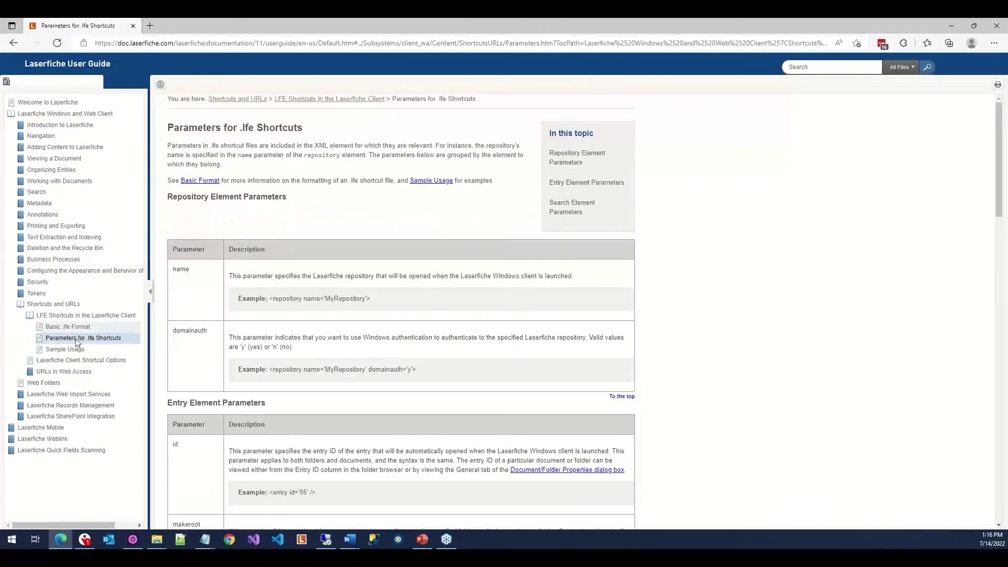
Scroll down to the makeroot parameter and copy its name.
{"action": "scroll", "coordinate": [355, 249], "scroll_direction": "down", "scroll_amount": 4}
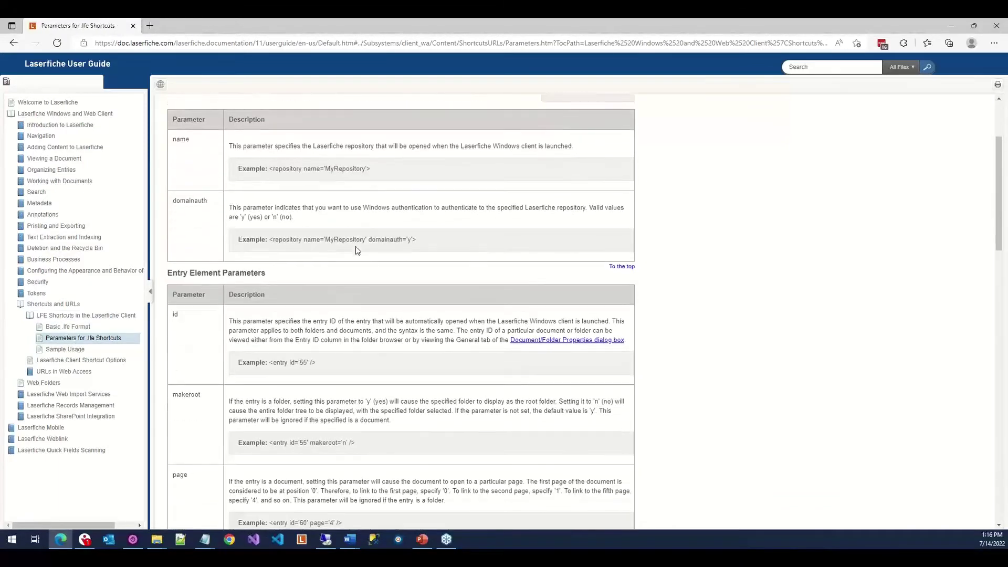
{"action": "scroll", "coordinate": [354, 246], "scroll_direction": "down", "scroll_amount": 3}
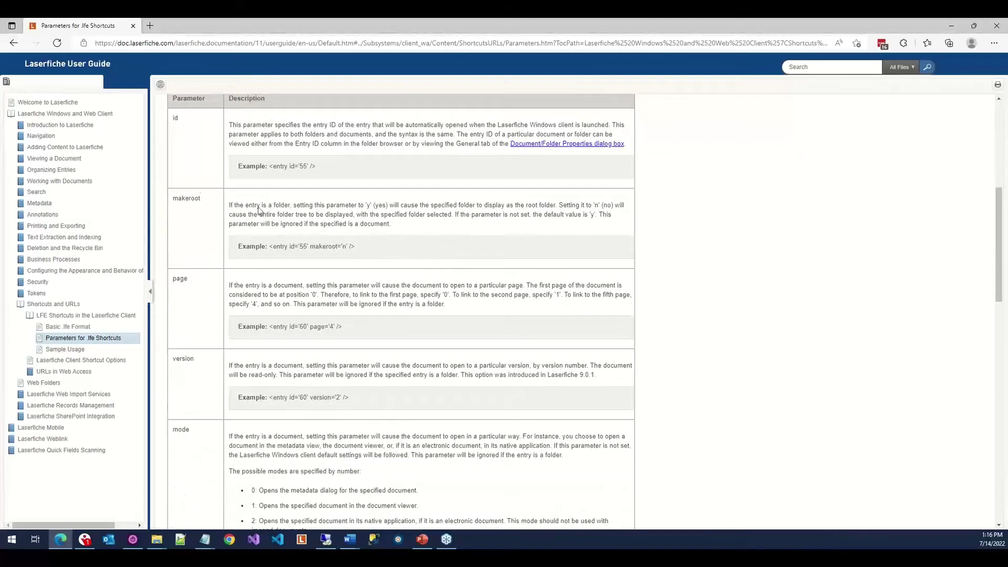
{"action": "double_click", "coordinate": [184, 200]}
{"action": "right_click", "coordinate": [185, 203]}
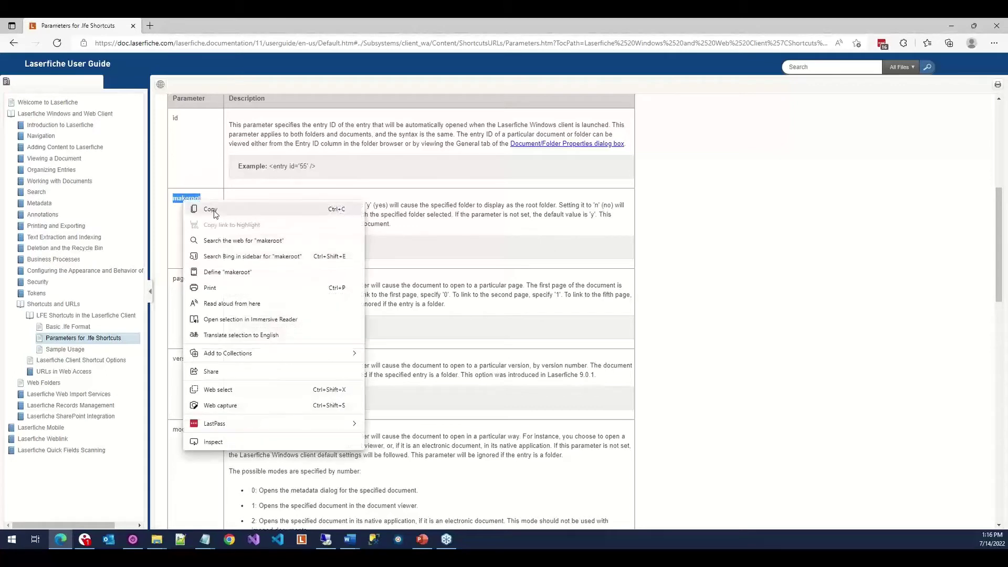
{"action": "left_click", "coordinate": [210, 209]}
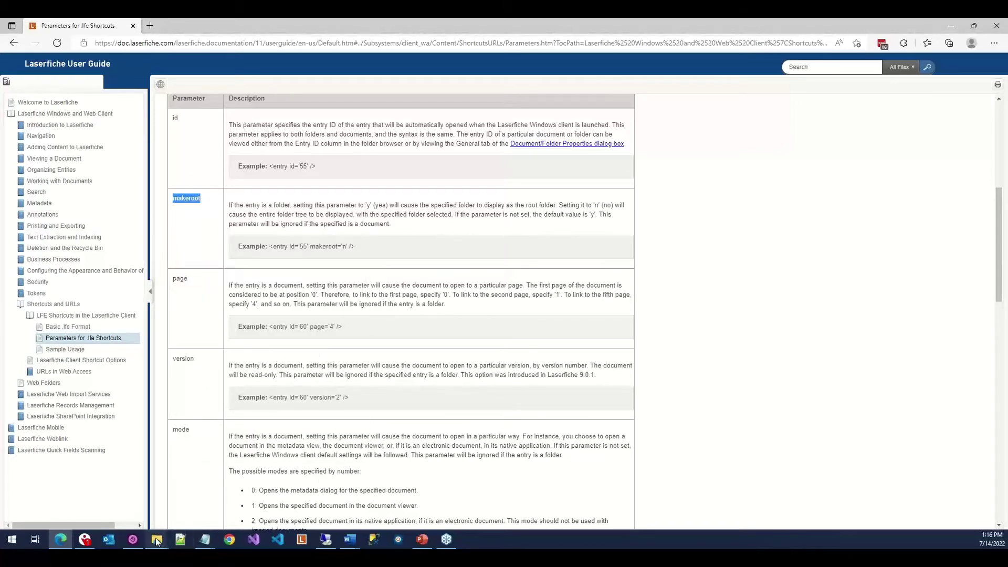
Open Permits and Inspections.lfe from the Links folder in Notepad.
{"action": "mouse_move", "coordinate": [157, 541]}
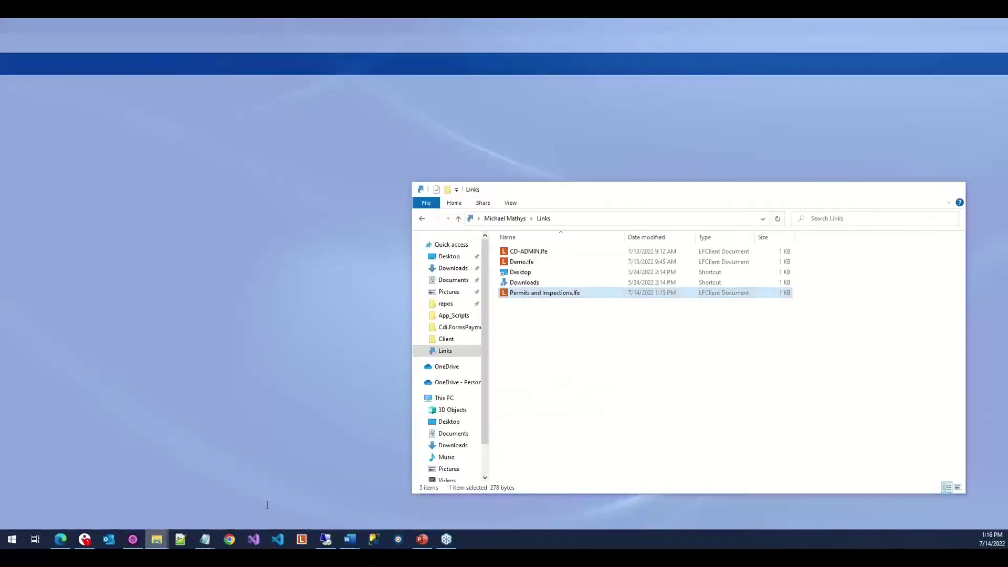
{"action": "left_click", "coordinate": [269, 507]}
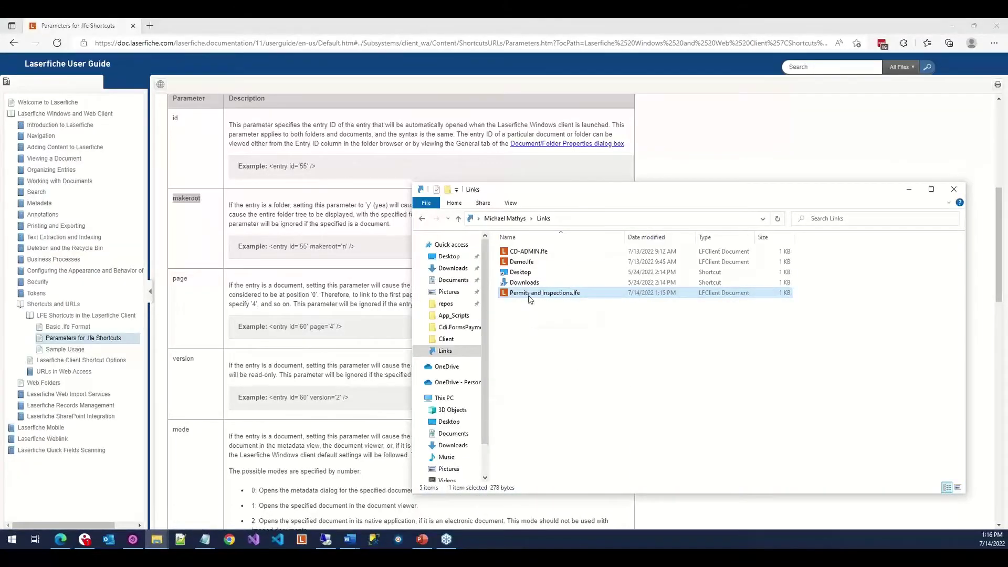
{"action": "right_click", "coordinate": [529, 298]}
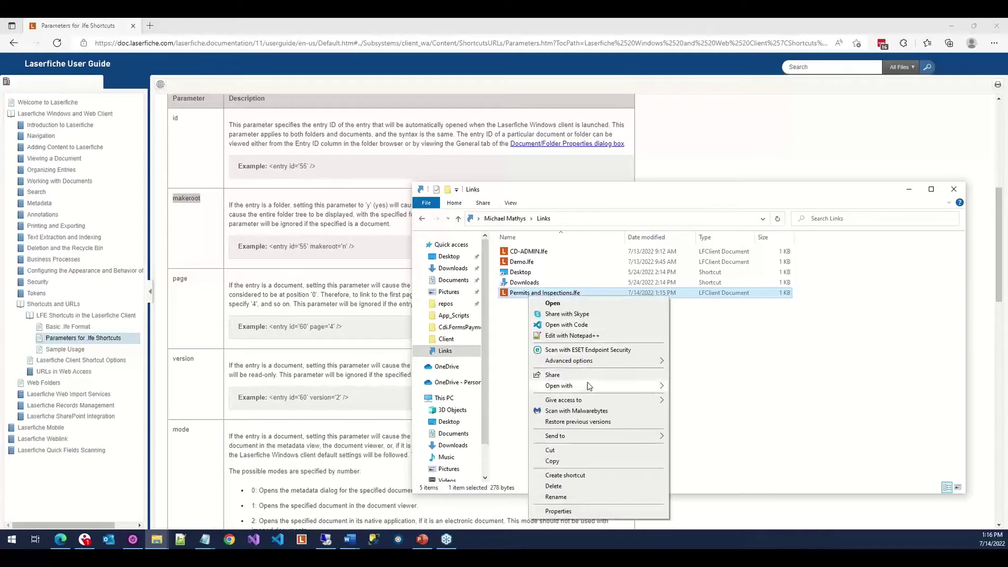
{"action": "mouse_move", "coordinate": [665, 387]}
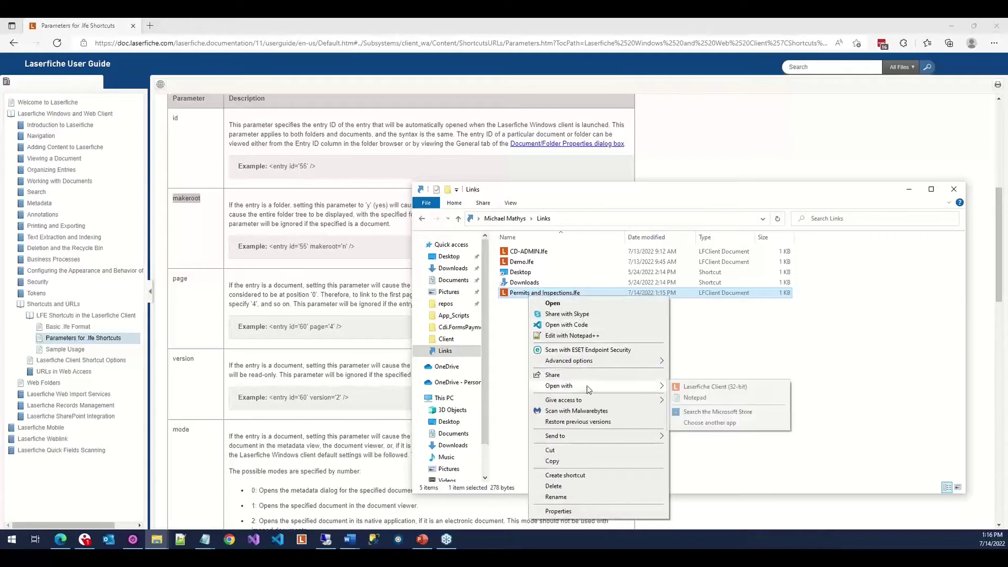
{"action": "left_click", "coordinate": [694, 398]}
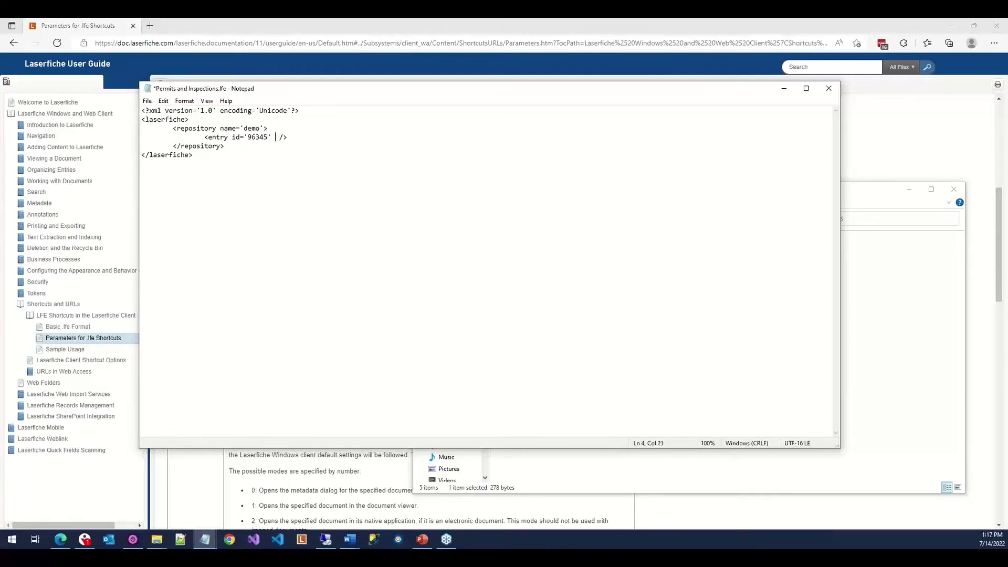
Append makeroot='n' to the entry line, save the file and close Notepad.
{"action": "type", "text": "makeroot='n'"}
{"action": "left_click", "coordinate": [148, 103]}
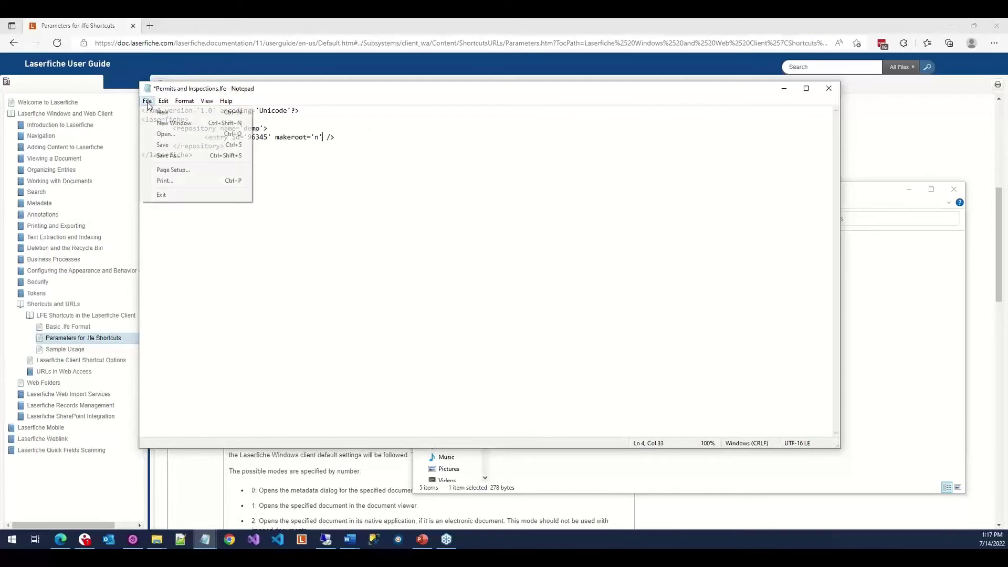
{"action": "left_click", "coordinate": [191, 151]}
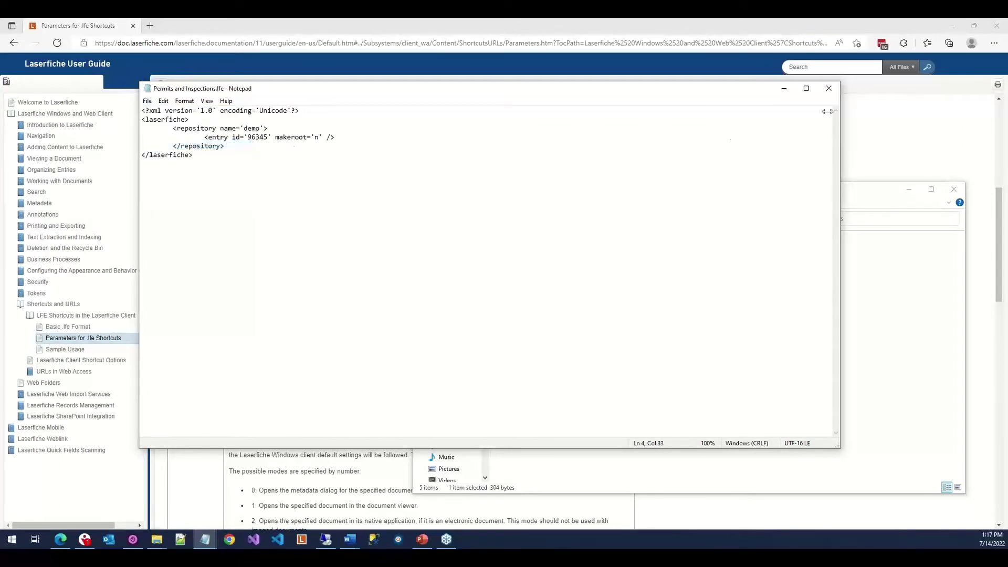
{"action": "left_click", "coordinate": [829, 89]}
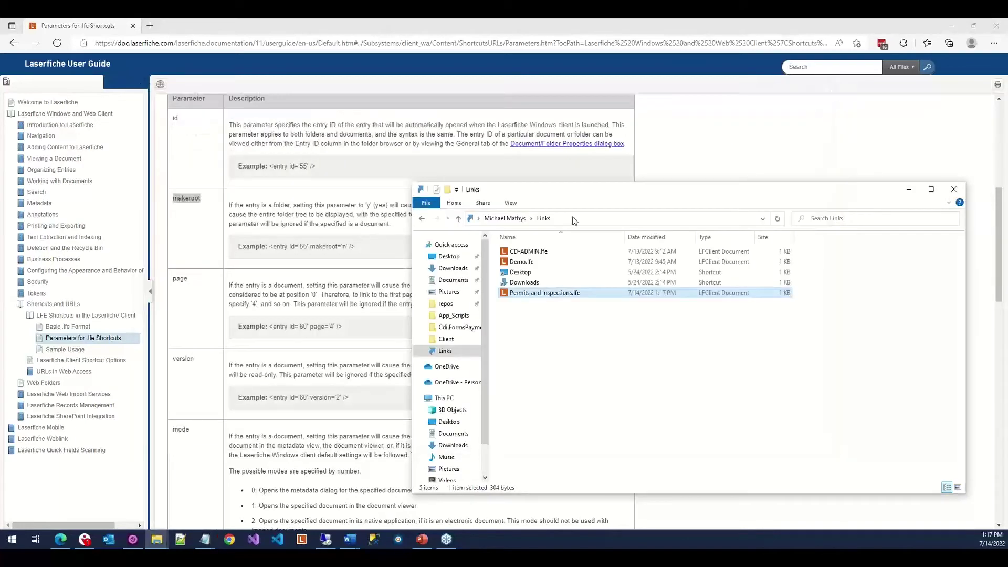
Reopen Laserfiche via Permits and Inspections.lfe and browse up through Cityview to Application's 8 entries.
{"action": "left_click", "coordinate": [524, 292]}
{"action": "left_click", "coordinate": [515, 326]}
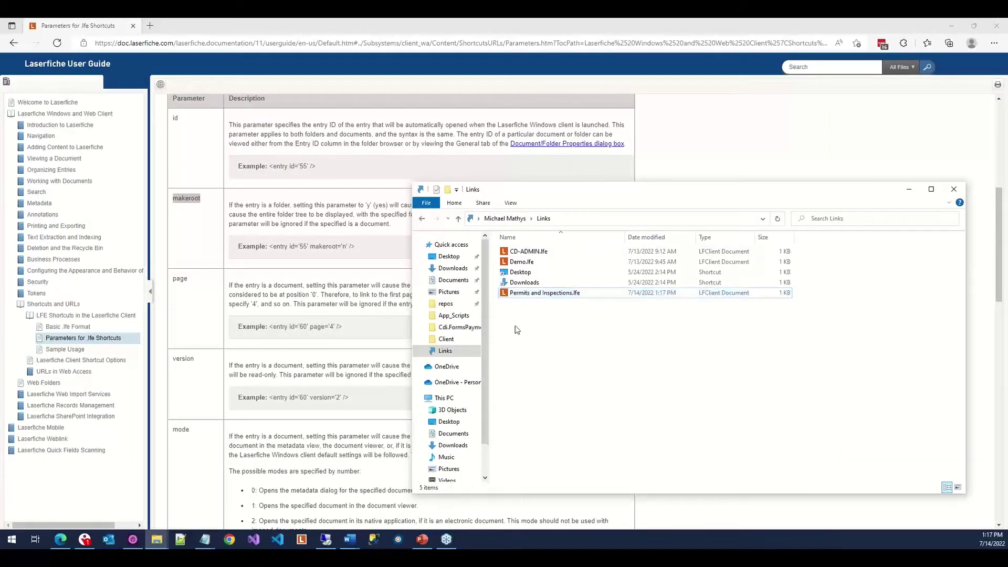
{"action": "double_click", "coordinate": [504, 293]}
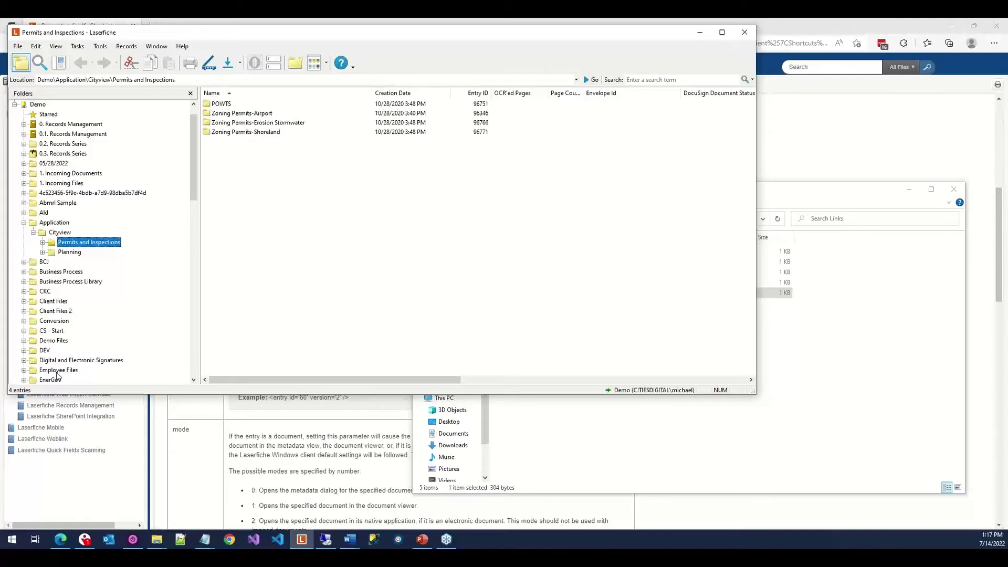
{"action": "left_click", "coordinate": [63, 233]}
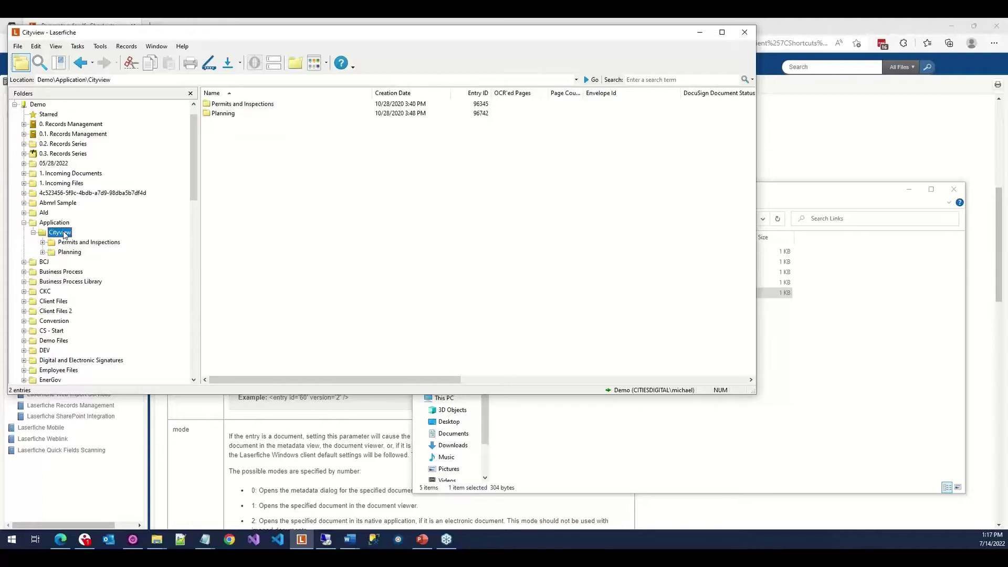
{"action": "left_click", "coordinate": [55, 226]}
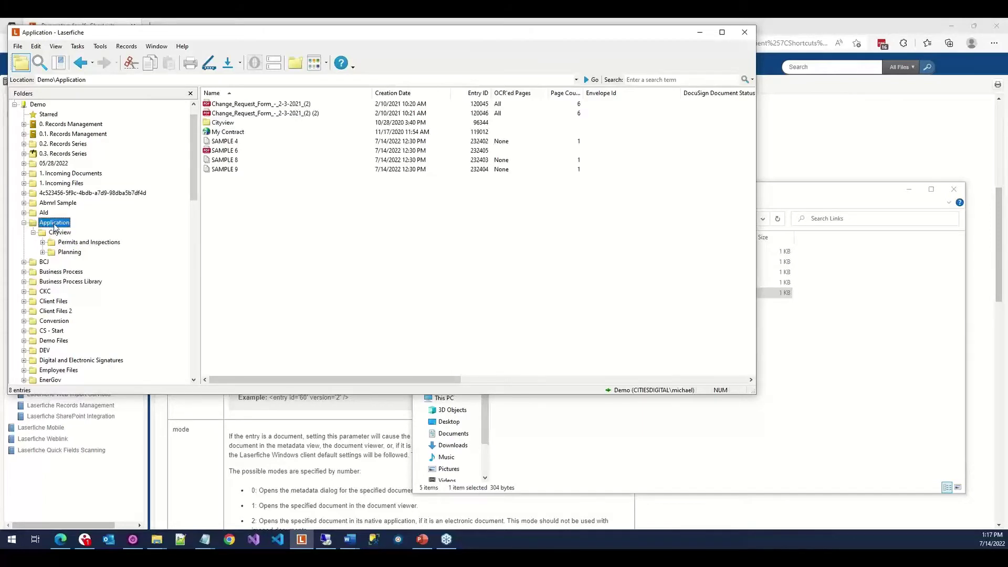
Drag the SAMPLE 6 document into Links as a shortcut, creating SAMPLE 6.lfe.
{"action": "left_click", "coordinate": [220, 151]}
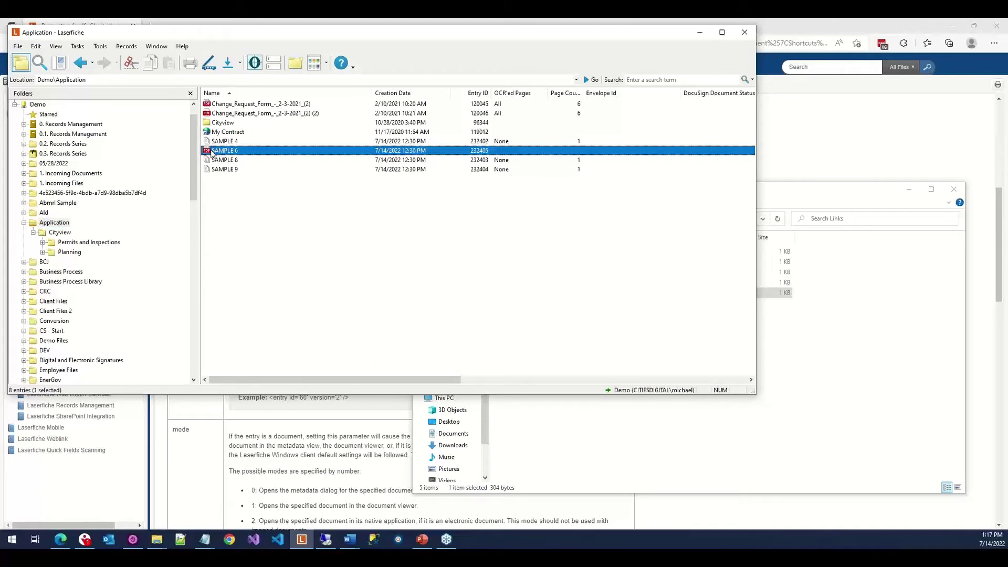
{"action": "left_click_drag", "start_coordinate": [213, 154], "coordinate": [580, 461]}
{"action": "key", "text": "alt"}
{"action": "left_click_drag", "start_coordinate": [579, 457], "coordinate": [573, 443]}
{"action": "left_click_drag", "start_coordinate": [573, 446], "coordinate": [574, 446]}
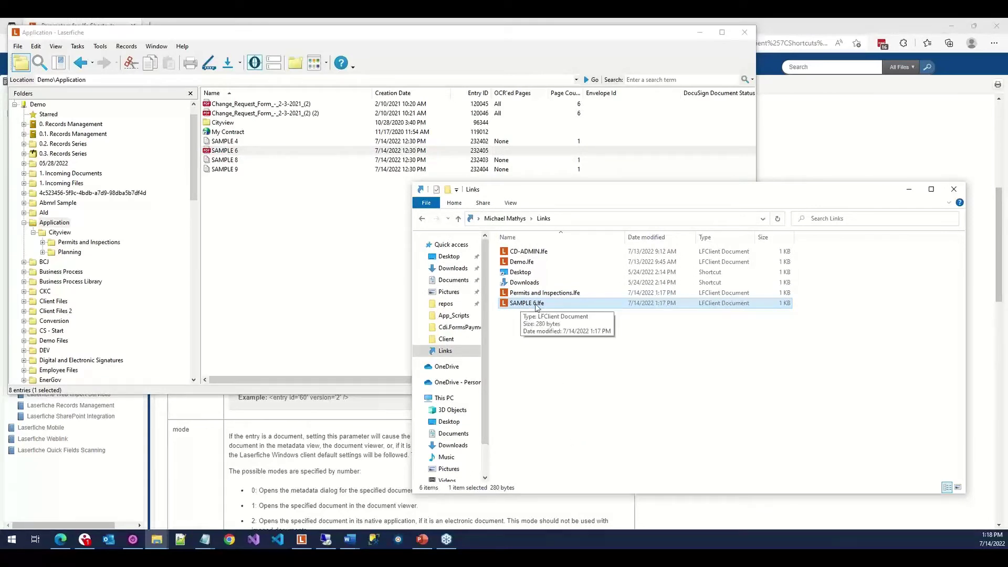
{"action": "double_click", "coordinate": [536, 304]}
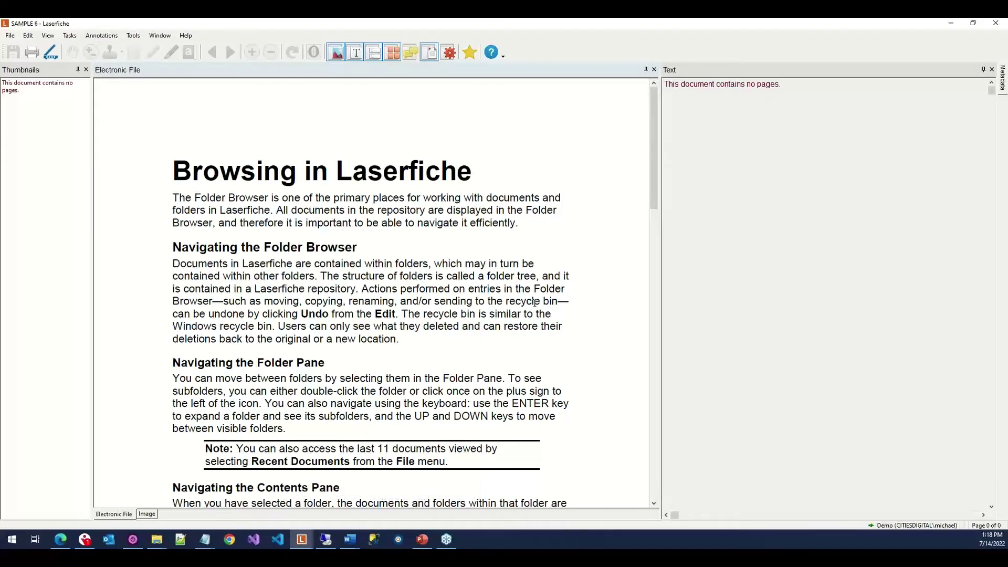
{"action": "left_click", "coordinate": [991, 28]}
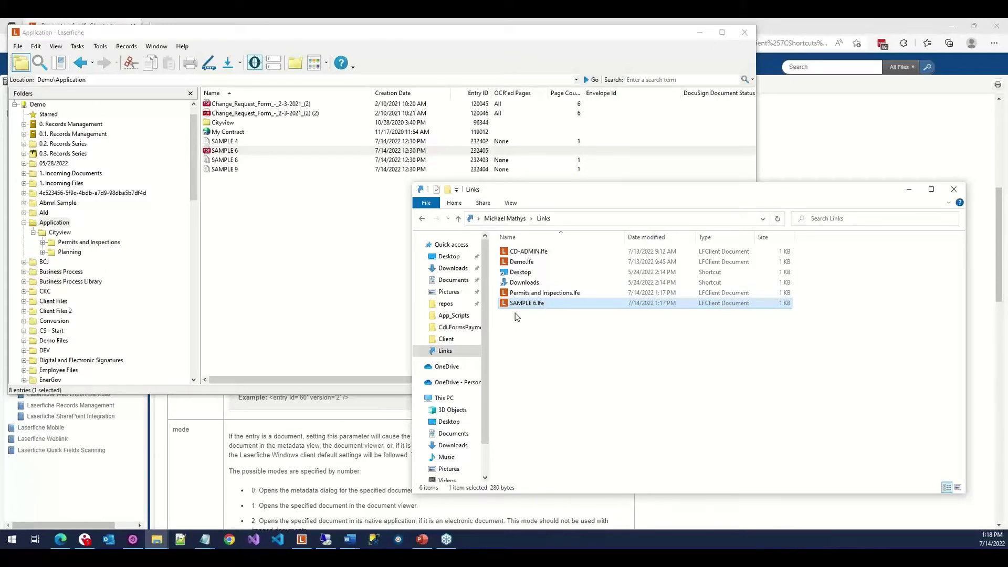
Ctrl+Shift-drag the Demo repository root onto Links, hitting a Demo.lfe already-exists conflict.
{"action": "left_click", "coordinate": [517, 316]}
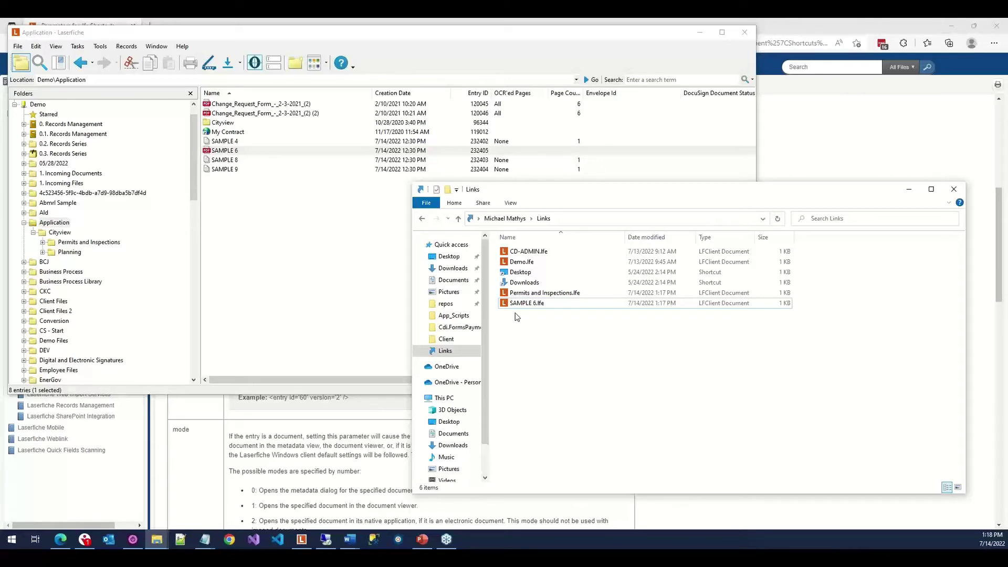
{"action": "left_click", "coordinate": [24, 105]}
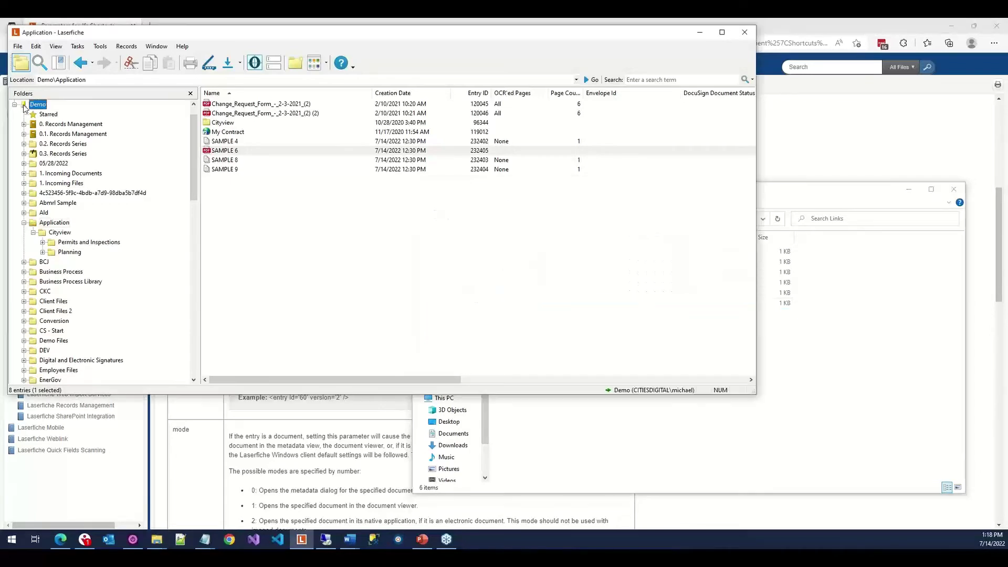
{"action": "left_click_drag", "start_coordinate": [25, 105], "coordinate": [580, 431]}
{"action": "key", "text": "ctrl+shift"}
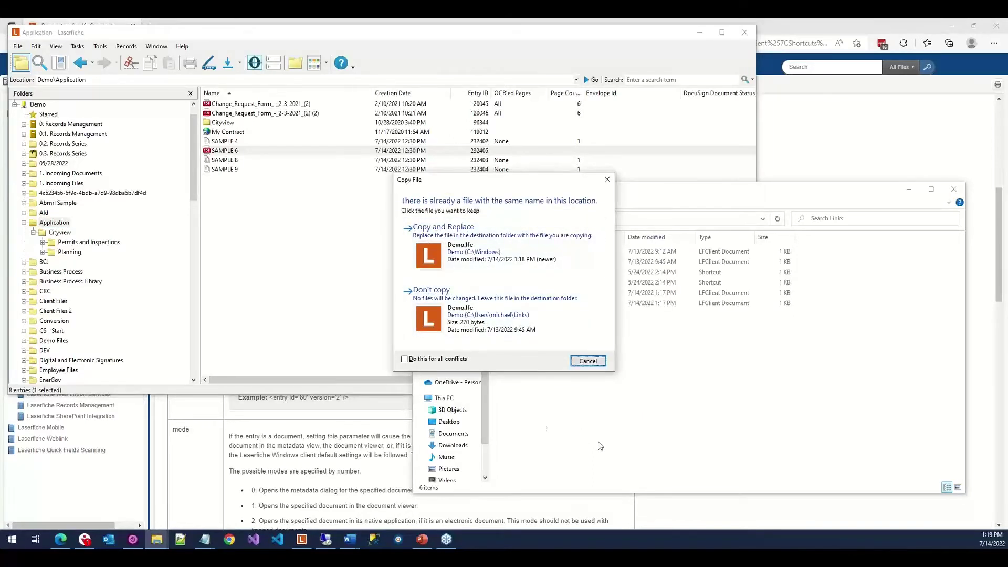
Cancel the Copy File conflict and paste a duplicate of Demo.lfe.
{"action": "left_click", "coordinate": [596, 360]}
{"action": "left_click", "coordinate": [555, 264]}
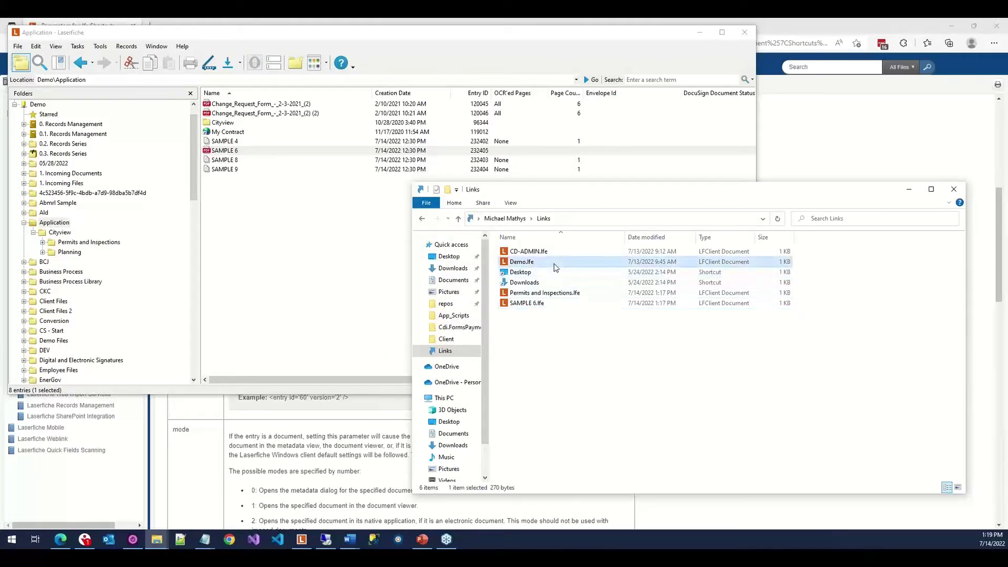
{"action": "key", "text": "ctrl+v"}
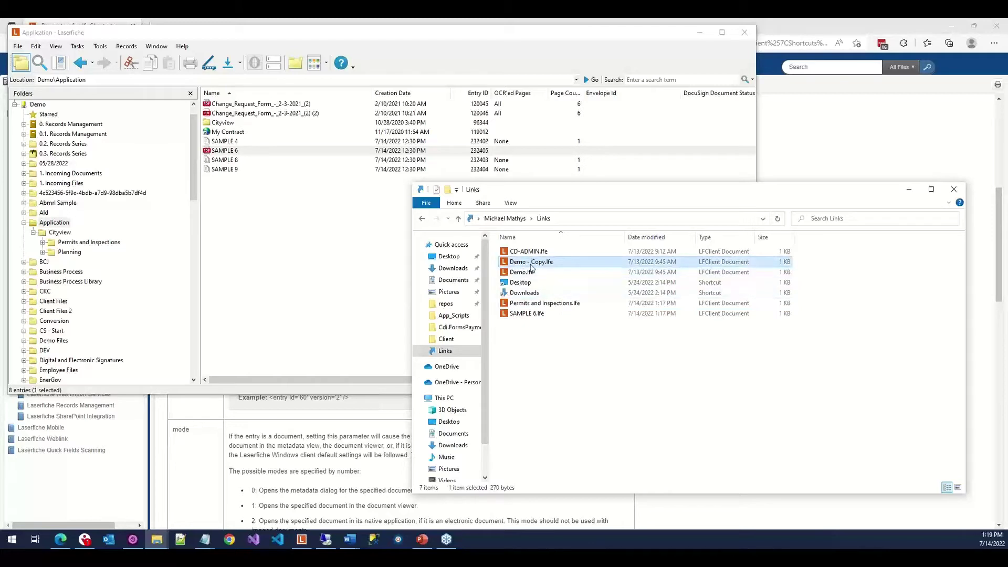
Rename the duplicate from Demo - Copy.lfe to Demo - Search.lfe.
{"action": "right_click", "coordinate": [531, 264]}
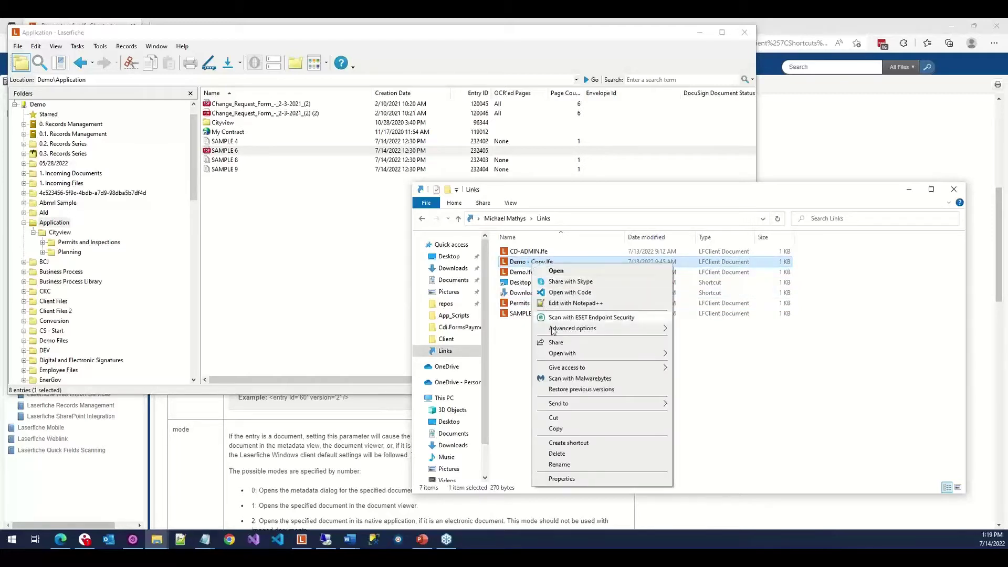
{"action": "left_click", "coordinate": [559, 465]}
{"action": "key", "text": "Right"}
{"action": "key", "text": "ctrl+shift+Left"}
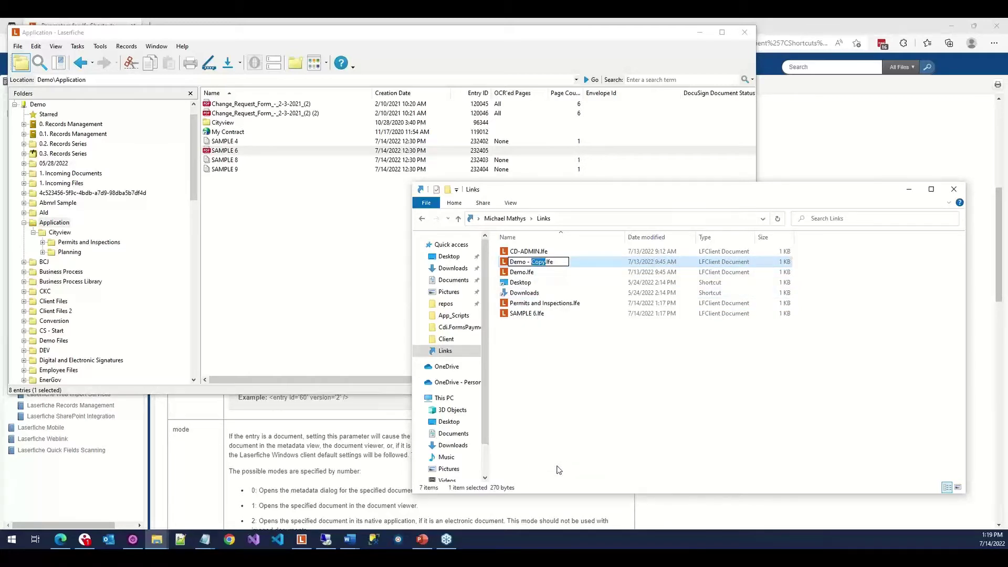
{"action": "type", "text": "Search"}
{"action": "key", "text": "Return"}
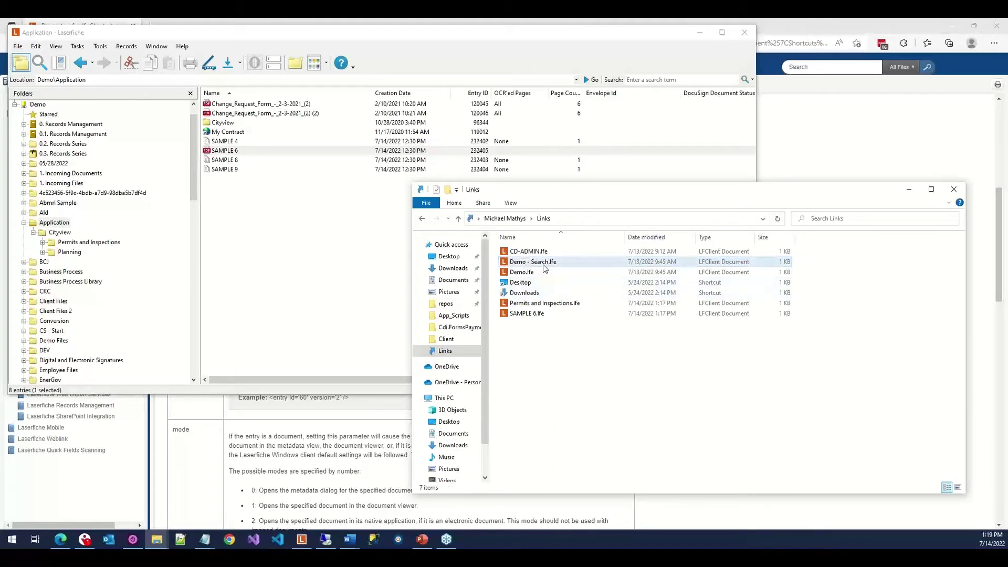
{"action": "double_click", "coordinate": [541, 262]}
{"action": "right_click", "coordinate": [542, 262]}
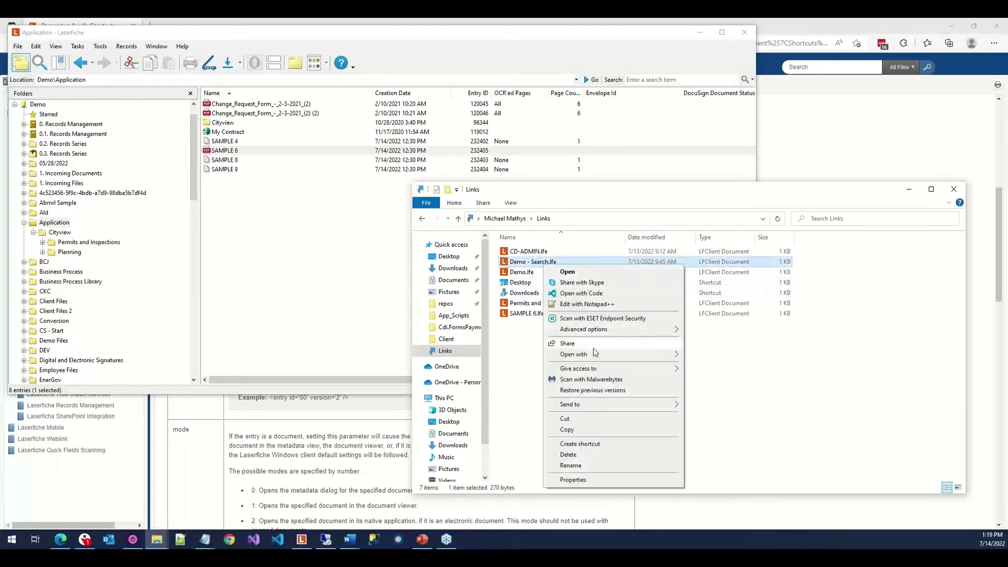
Open Demo - Search.lfe as text in Notepad, then go back to the User Guide page.
{"action": "mouse_move", "coordinate": [595, 360]}
{"action": "left_click", "coordinate": [714, 366]}
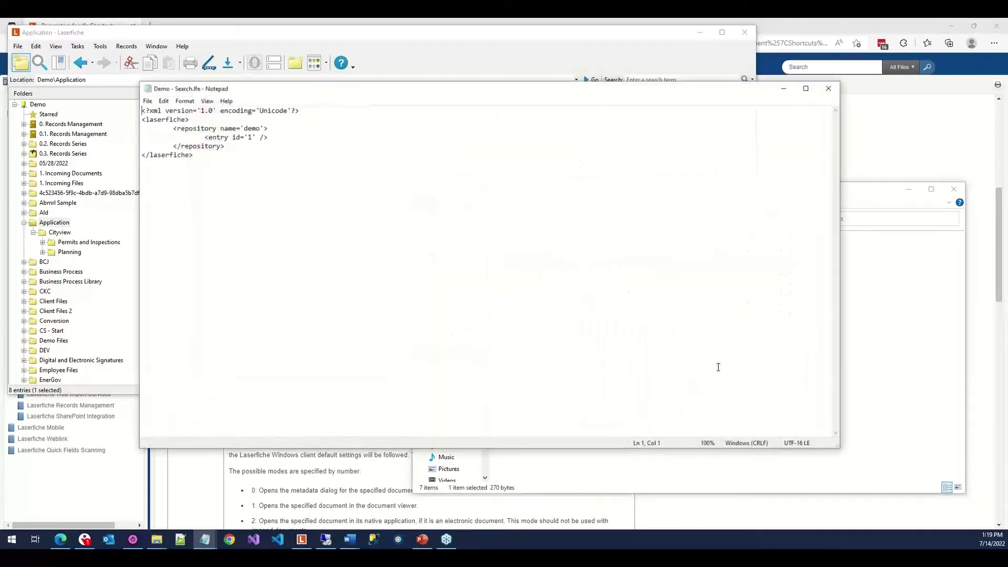
{"action": "left_click", "coordinate": [796, 18]}
{"action": "left_click", "coordinate": [401, 119]}
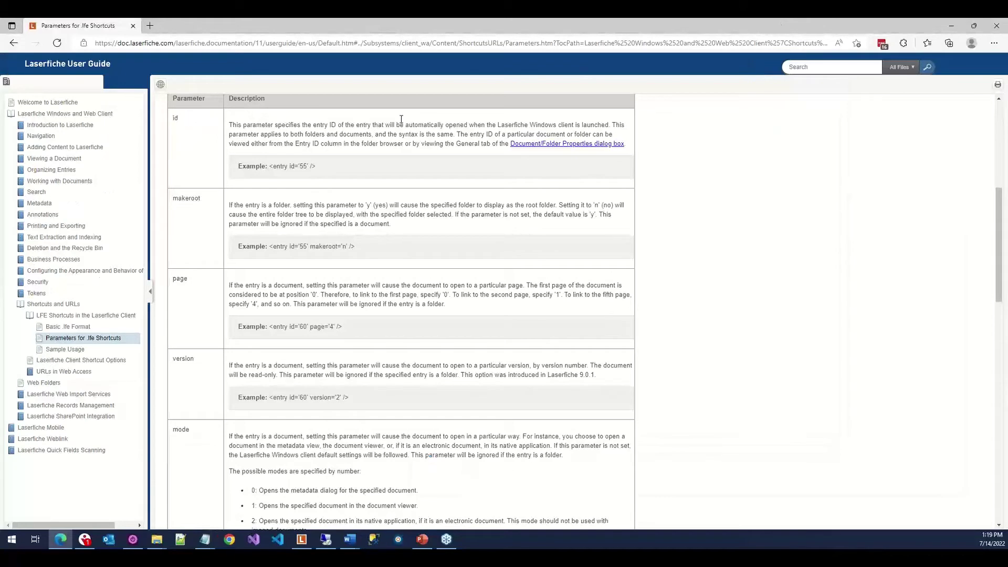
Scroll down to Search Element Parameters and select the search phrase example.
{"action": "scroll", "coordinate": [401, 119], "scroll_direction": "down", "scroll_amount": 15}
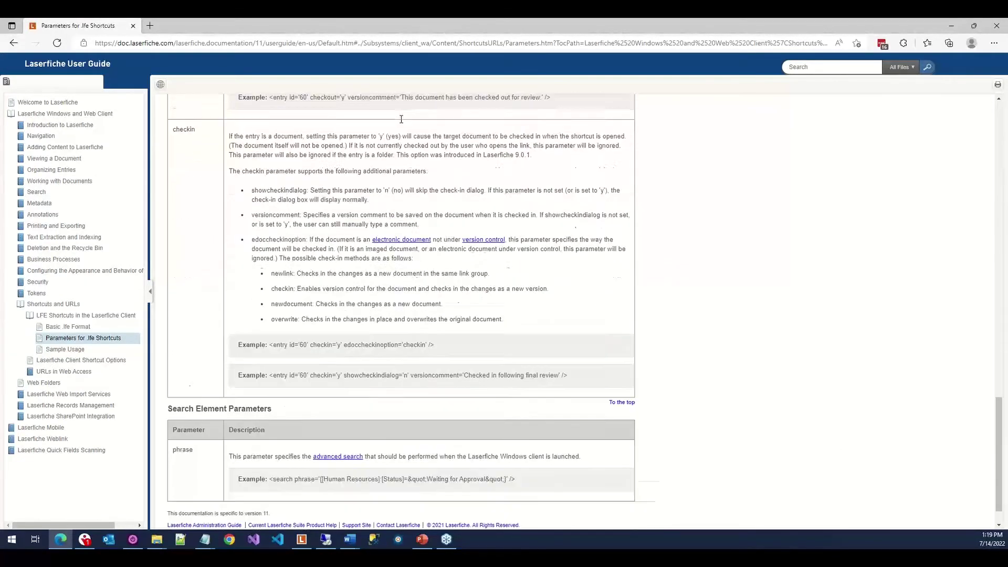
{"action": "scroll", "coordinate": [401, 119], "scroll_direction": "down", "scroll_amount": 1}
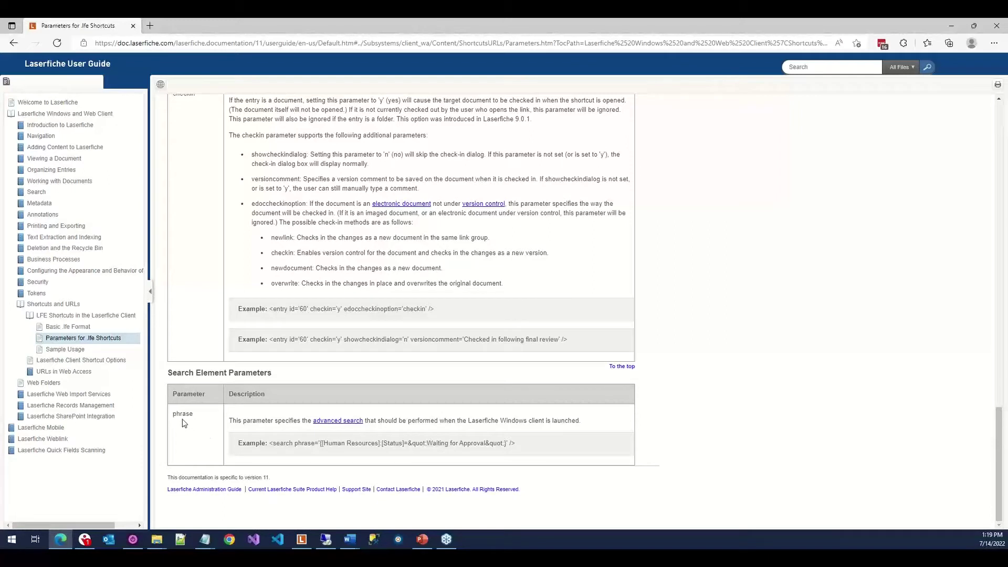
{"action": "left_click_drag", "start_coordinate": [270, 444], "coordinate": [328, 444]}
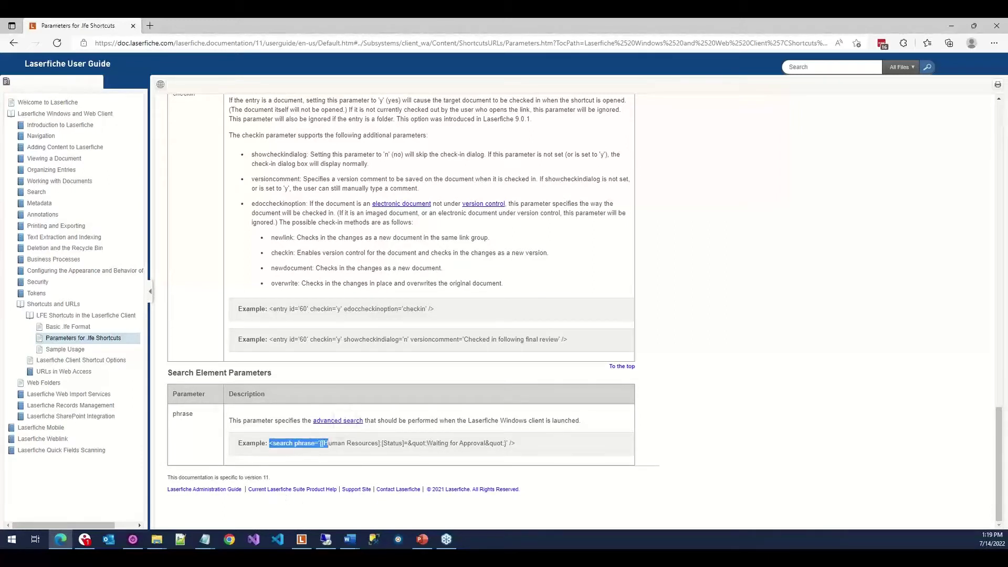
Bring the Demo - Search.lfe text back up and jump to its end.
{"action": "key", "text": "alt+Tab"}
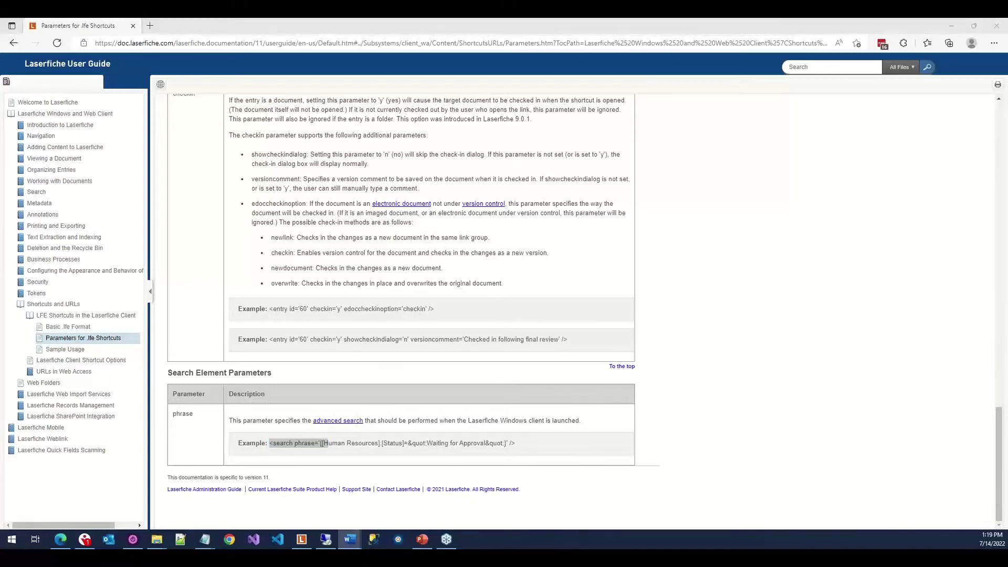
{"action": "key", "text": "alt+Tab"}
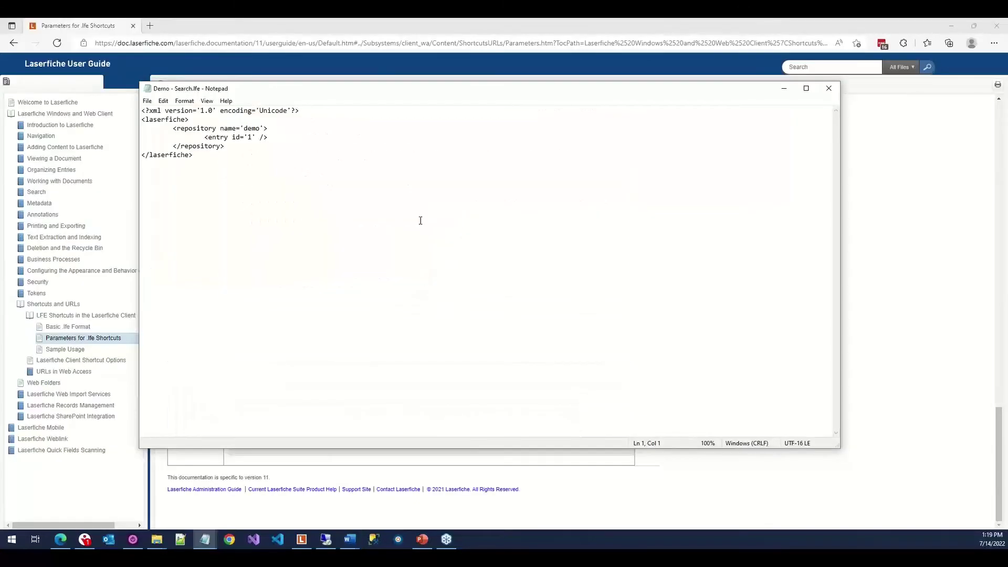
{"action": "key", "text": "ctrl+End"}
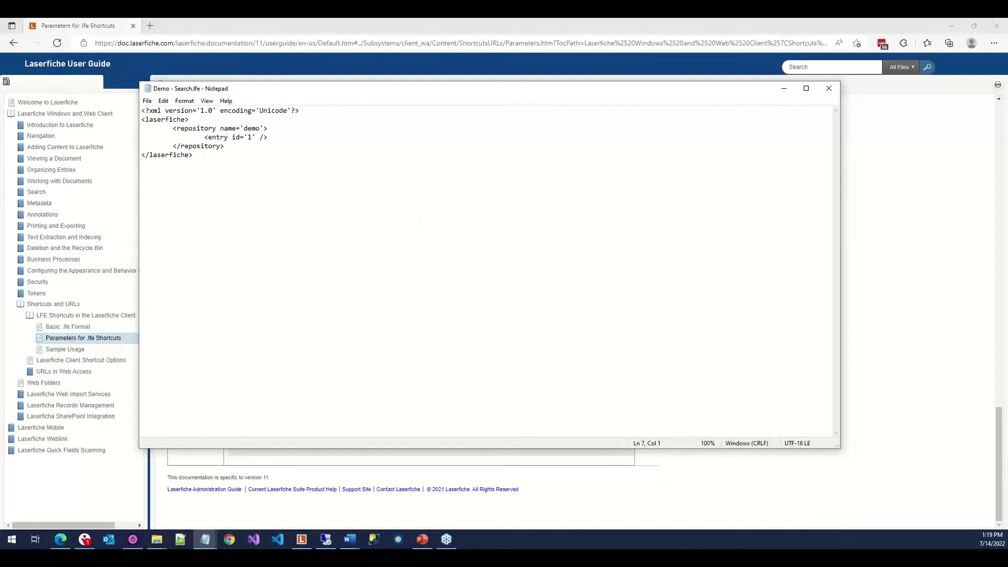
{"action": "key", "text": "alt+Tab"}
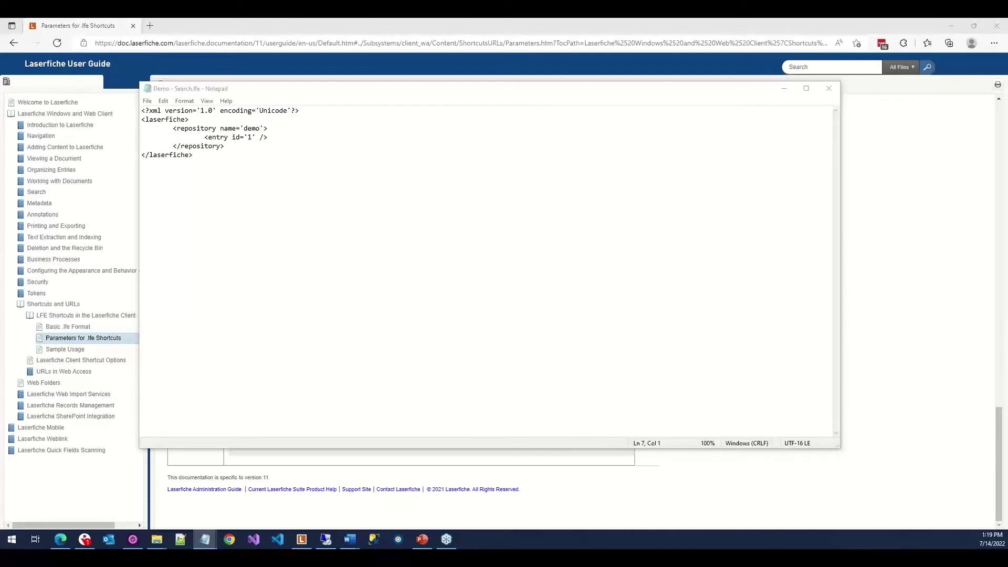
Replace 'entry' with 'search phrase', paste the CityView search string over '1', then return to Laserfiche.
{"action": "left_click", "coordinate": [210, 137]}
{"action": "left_click_drag", "start_coordinate": [210, 138], "coordinate": [244, 137]}
{"action": "type", "text": "sear"}
{"action": "type", "text": "ch "}
{"action": "type", "text": "phras"}
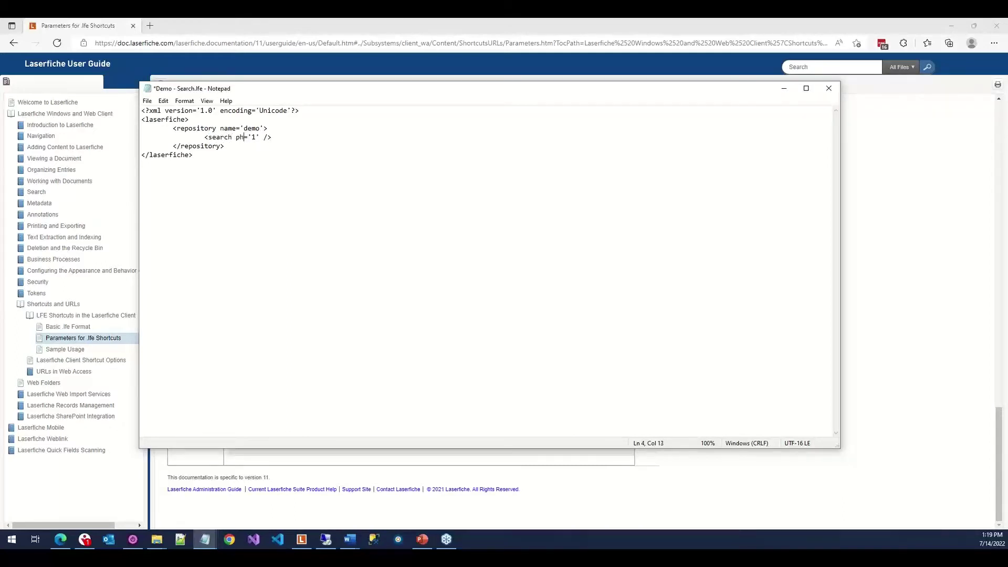
{"action": "type", "text": "e"}
{"action": "left_click_drag", "start_coordinate": [266, 137], "coordinate": [271, 137]}
{"action": "type", "text": "{[CityViewGeneralPR]:[CityView Document ReferenceNo]=\"*\"} &amp; {LF:Name=\"*\", Type=\"F\"}"}
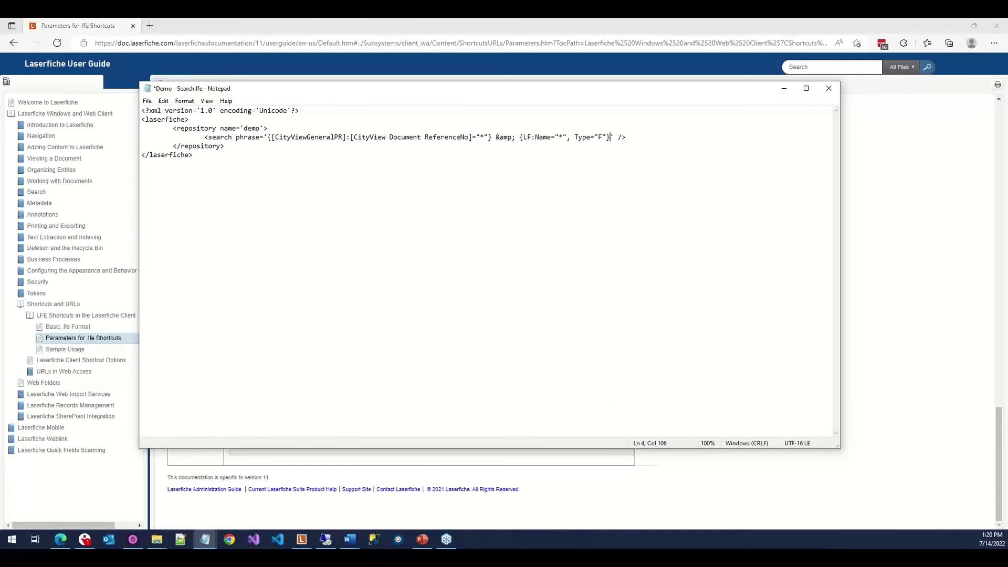
{"action": "left_click", "coordinate": [307, 539]}
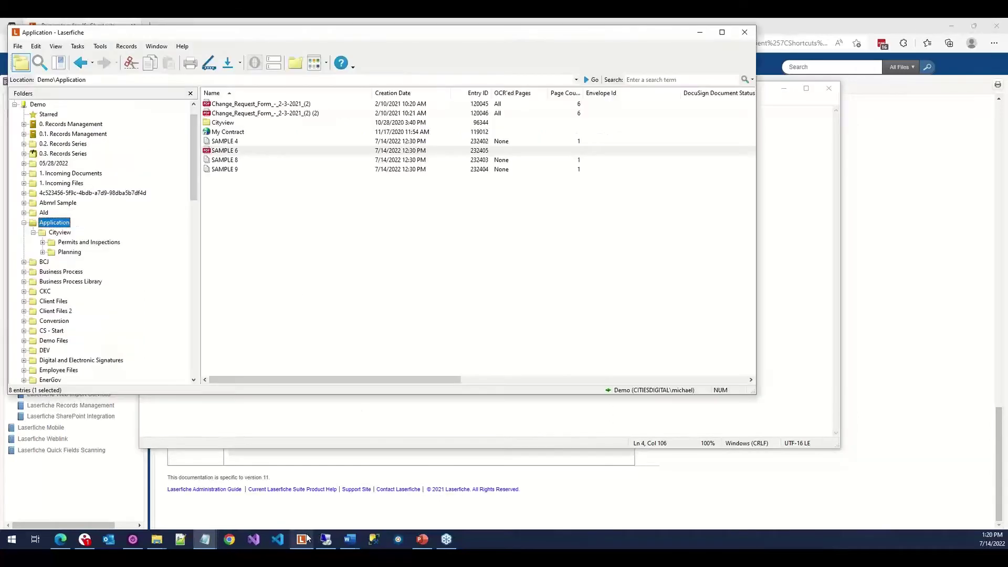
Run a Parcel Number field search from the search pane, then bring Demo - Search.lfe forward.
{"action": "left_click", "coordinate": [40, 63]}
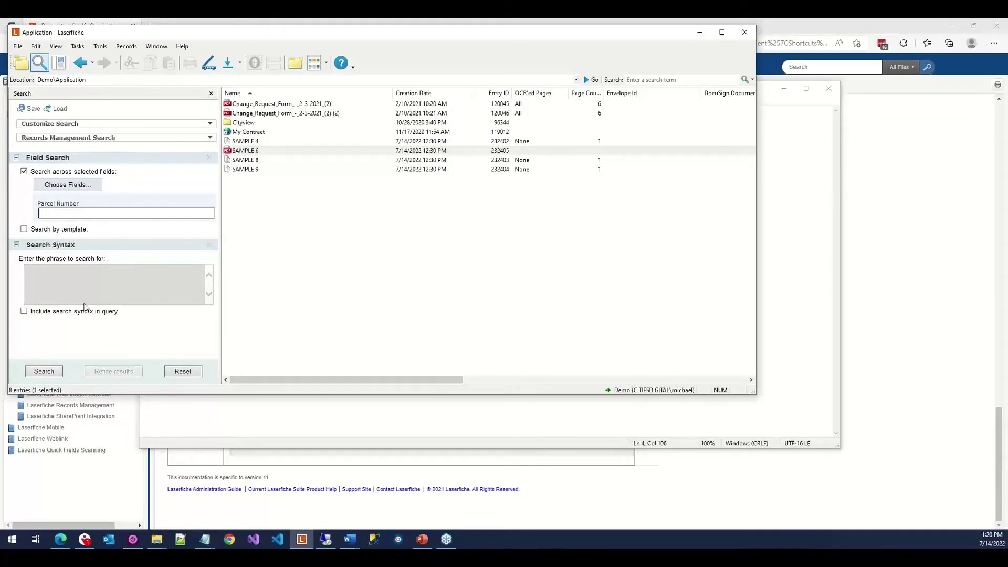
{"action": "left_click", "coordinate": [44, 371]}
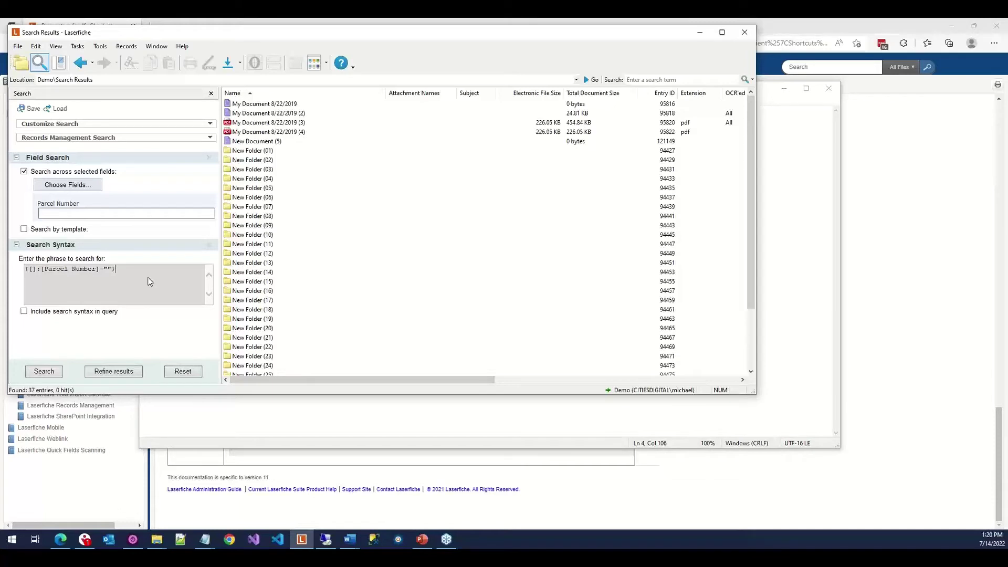
{"action": "left_click", "coordinate": [209, 424]}
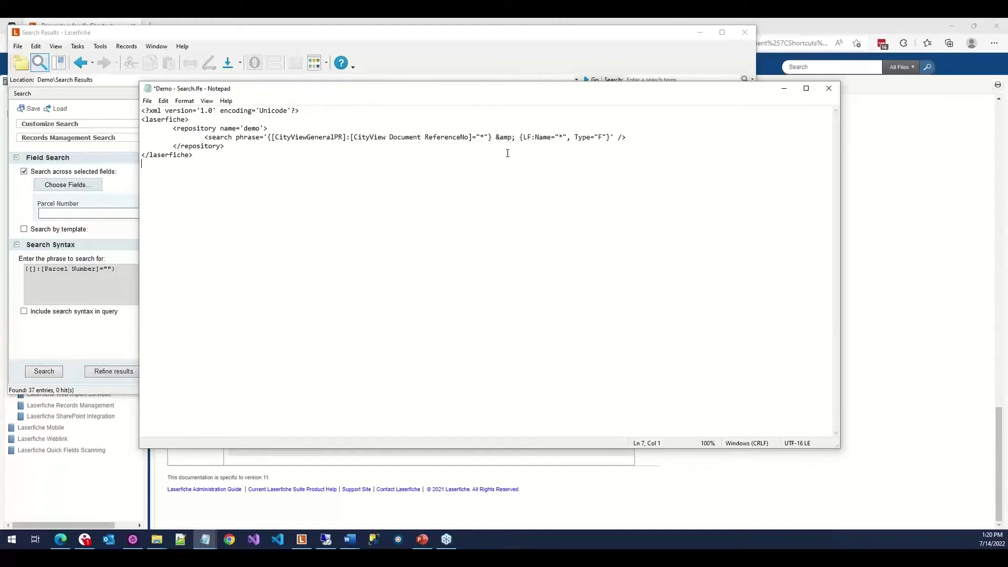
Review the Sample Usage help page, then return to the .lfe shortcut parameters page.
{"action": "left_click", "coordinate": [598, 469]}
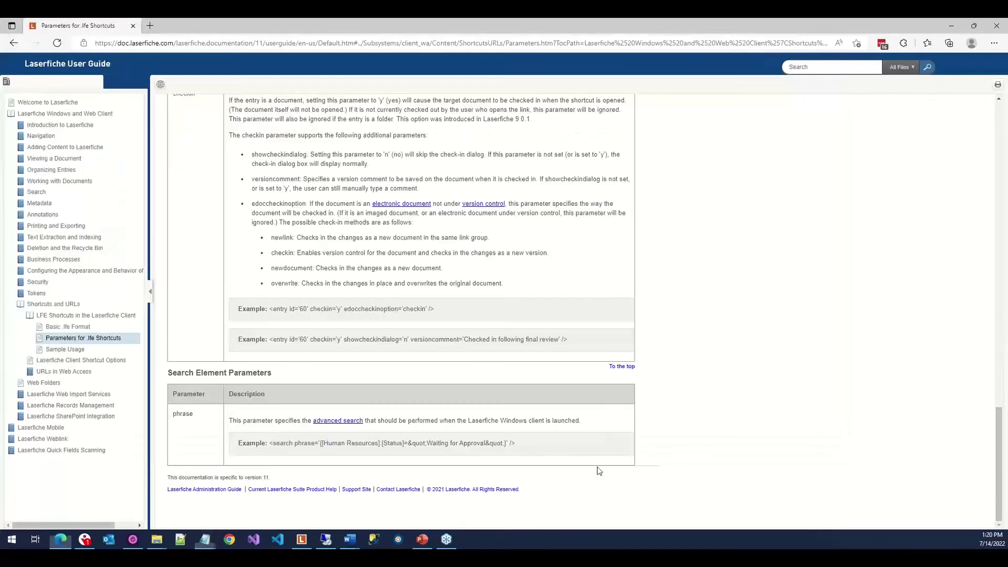
{"action": "left_click", "coordinate": [83, 349]}
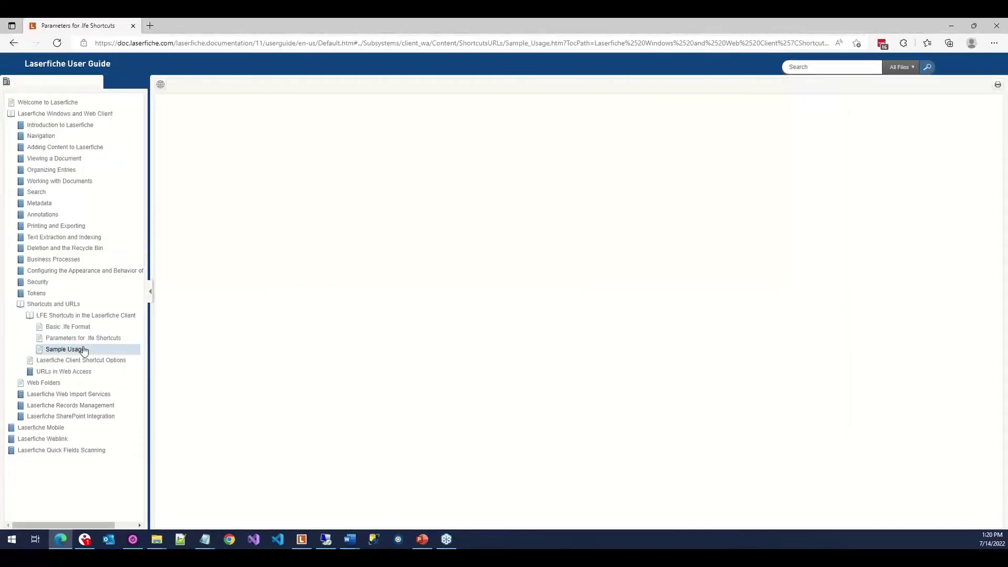
{"action": "scroll", "coordinate": [452, 293], "scroll_direction": "down", "scroll_amount": 10}
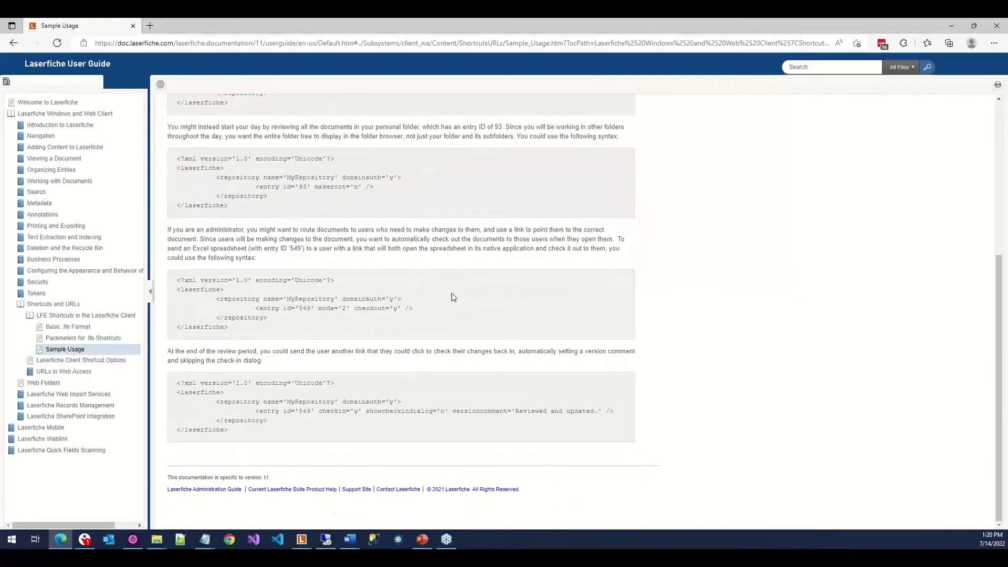
{"action": "scroll", "coordinate": [452, 293], "scroll_direction": "up", "scroll_amount": 5}
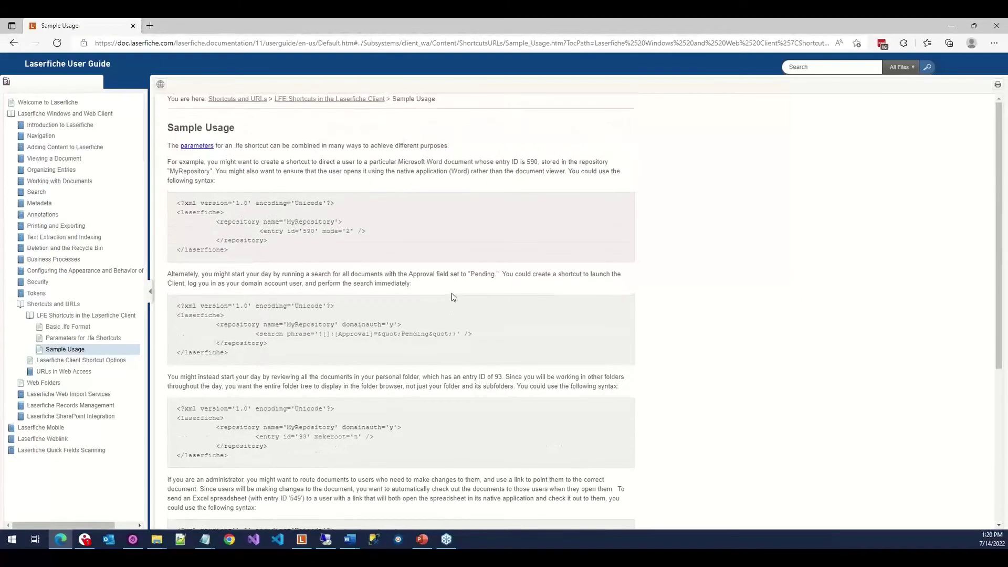
{"action": "left_click", "coordinate": [90, 340]}
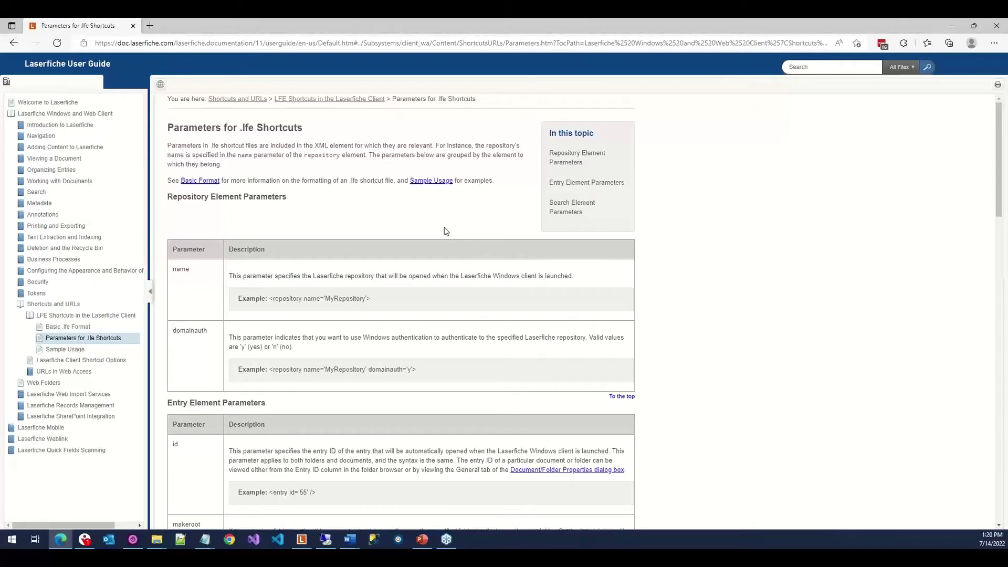
Save Demo - Search.lfe in Notepad and close it.
{"action": "left_click", "coordinate": [204, 541]}
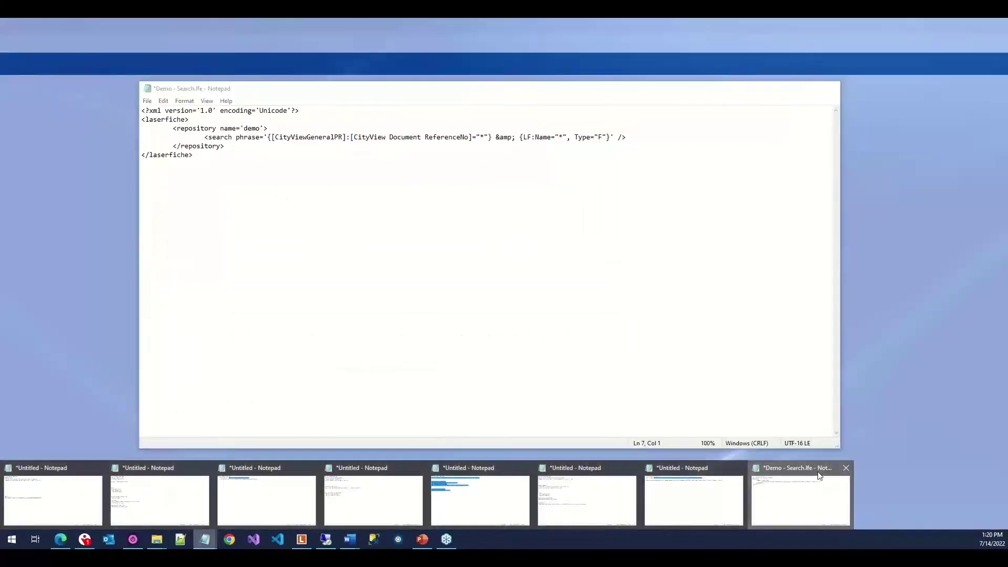
{"action": "left_click", "coordinate": [819, 478]}
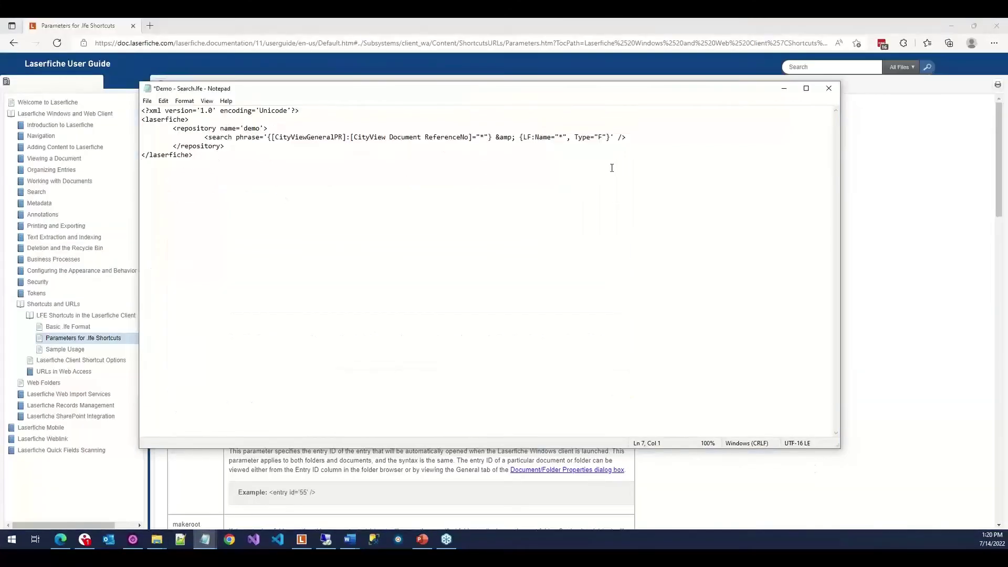
{"action": "left_click", "coordinate": [147, 100]}
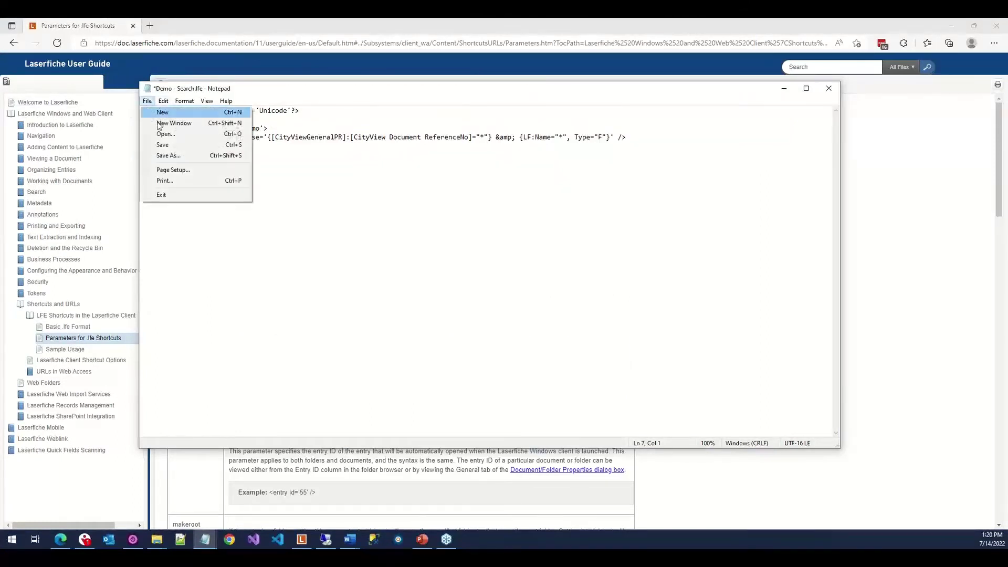
{"action": "left_click", "coordinate": [167, 144]}
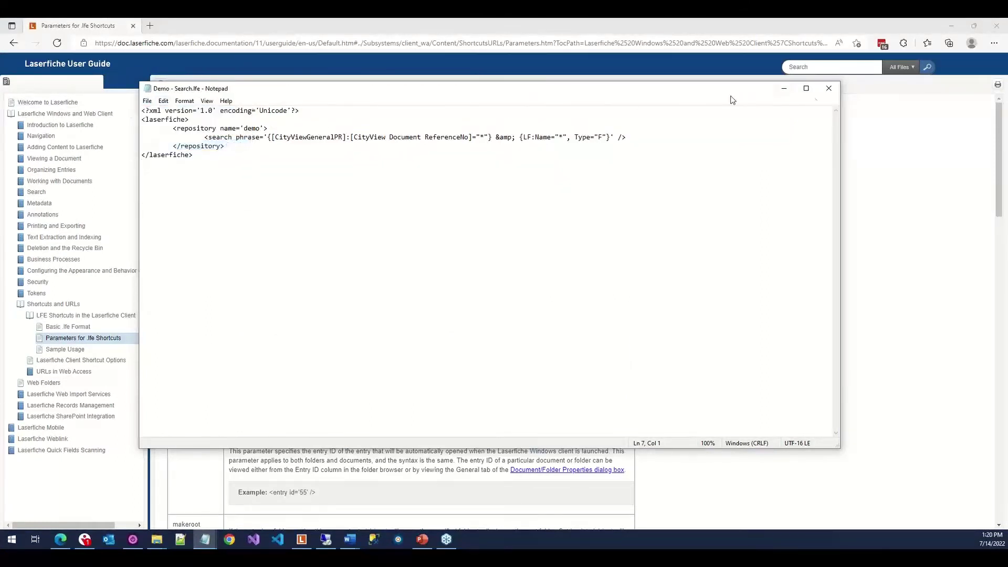
{"action": "left_click", "coordinate": [829, 90]}
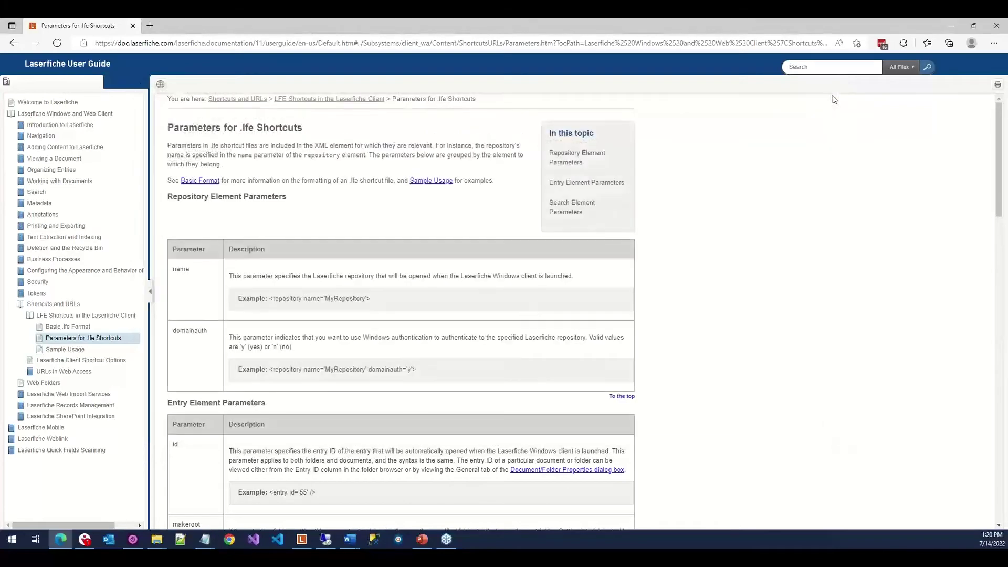
Close the old Laserfiche search results and launch Demo - Search.lfe from the Links folder.
{"action": "left_click", "coordinate": [301, 539]}
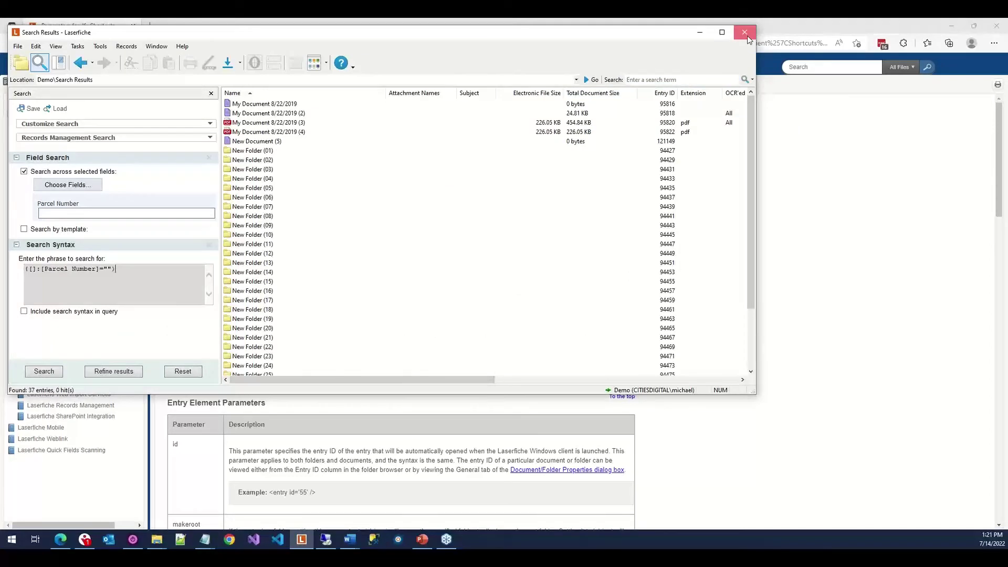
{"action": "left_click", "coordinate": [744, 32]}
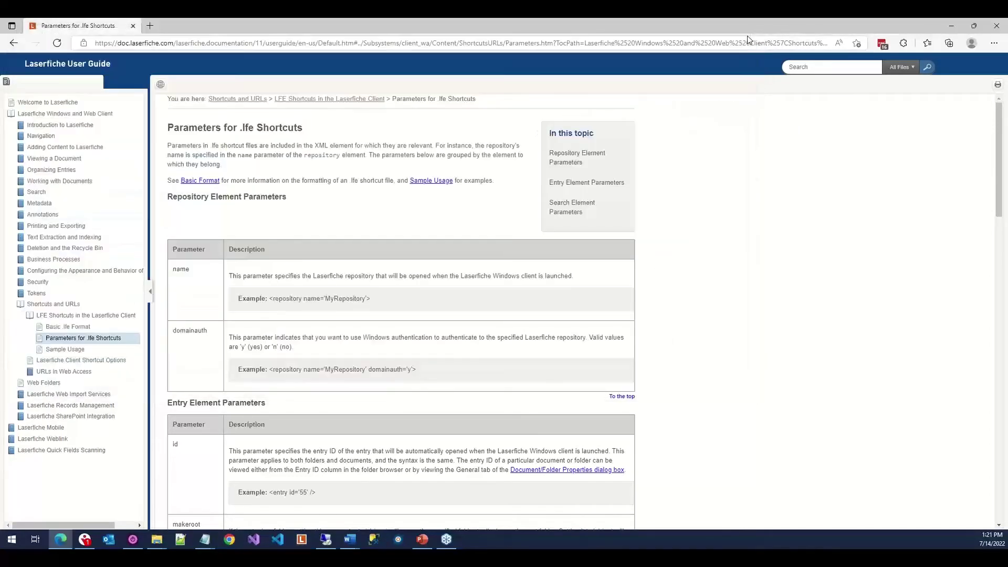
{"action": "left_click", "coordinate": [156, 539]}
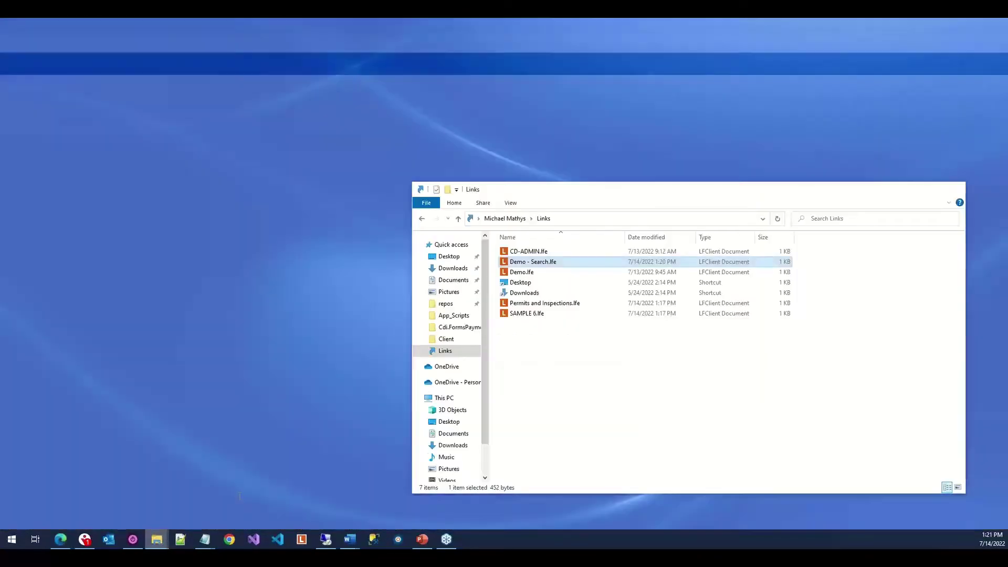
{"action": "left_click", "coordinate": [238, 495]}
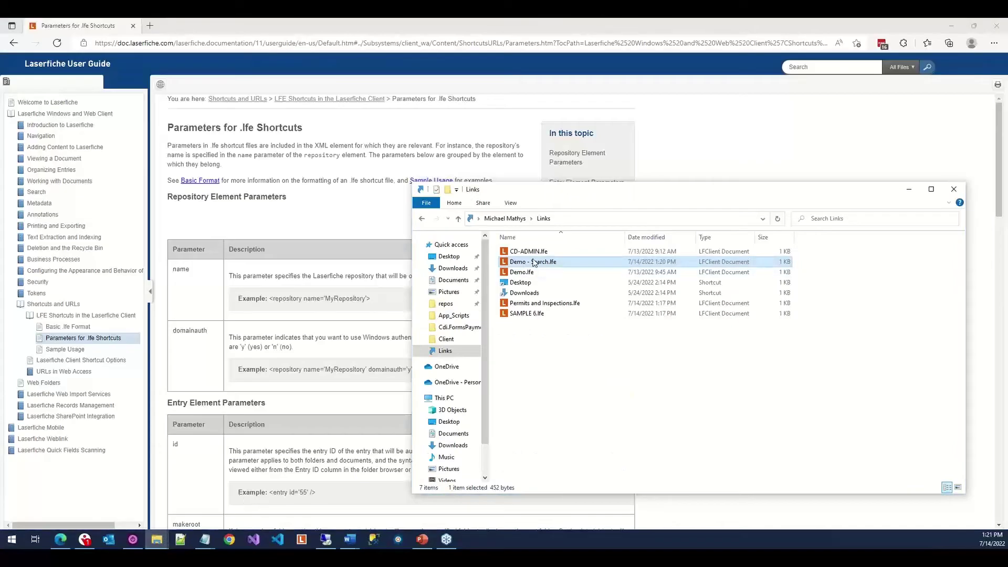
{"action": "double_click", "coordinate": [520, 263]}
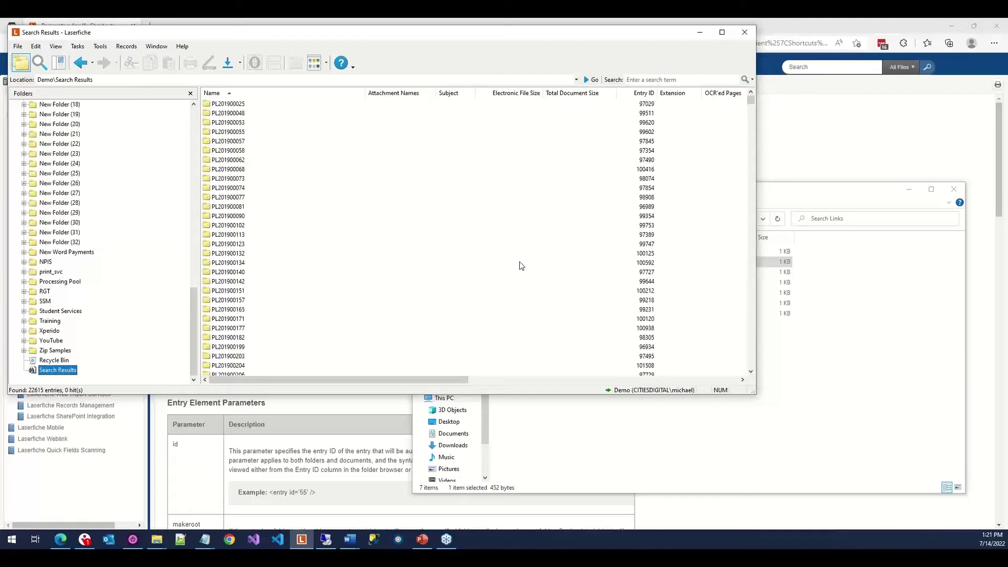
Drag SAMPLE 6.lfe onto the Laserfiche taskbar icon to pin it to Laserfiche 11.
{"action": "left_click", "coordinate": [523, 450]}
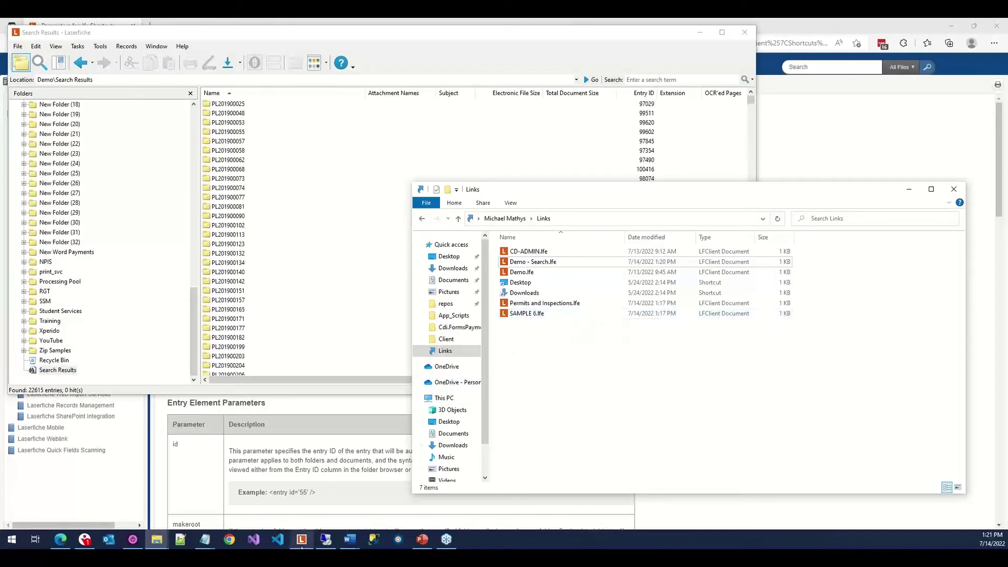
{"action": "mouse_move", "coordinate": [302, 547]}
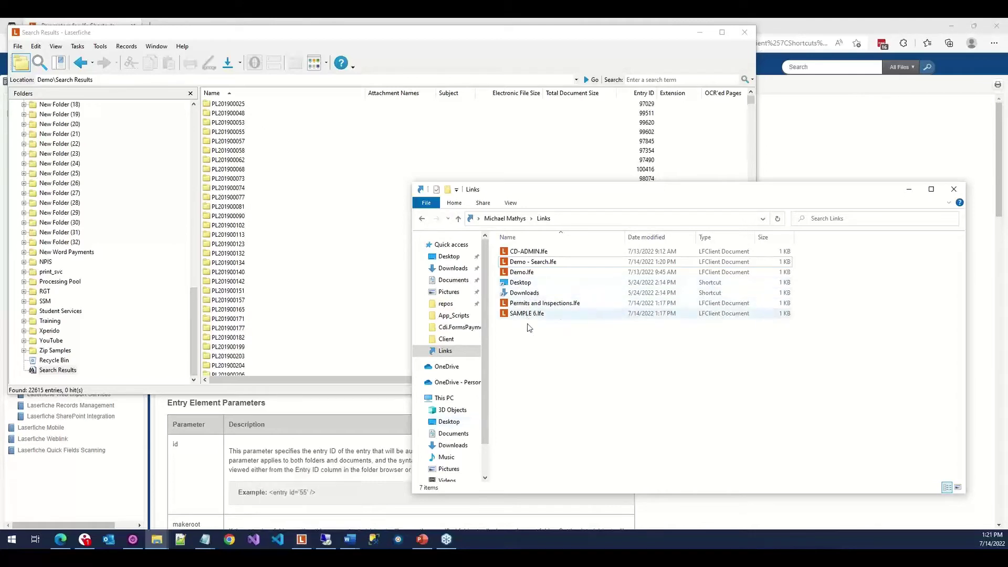
{"action": "left_click", "coordinate": [303, 540]}
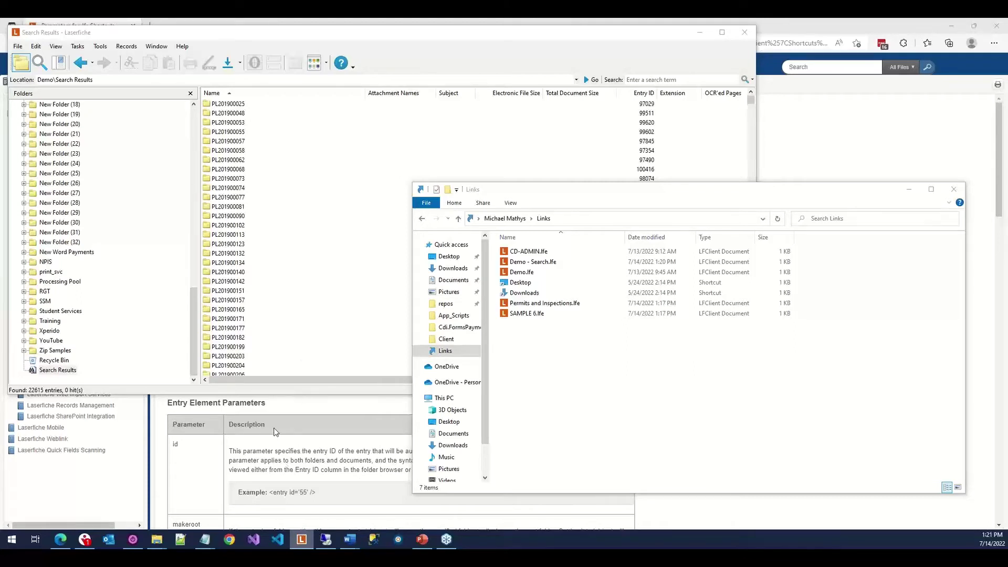
{"action": "left_click", "coordinate": [527, 314]}
{"action": "left_click_drag", "start_coordinate": [526, 313], "coordinate": [302, 542]}
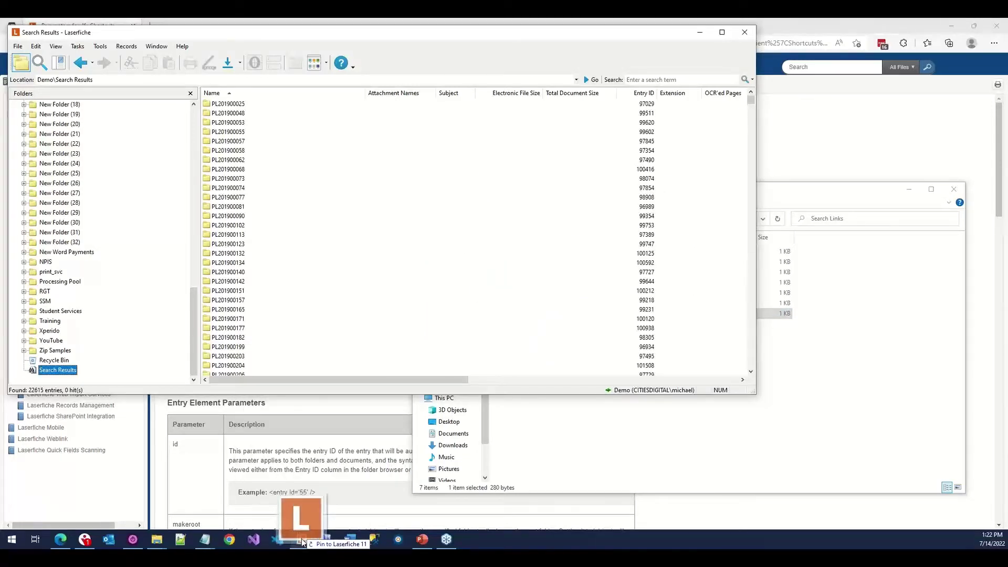
{"action": "left_click_drag", "start_coordinate": [302, 543], "coordinate": [302, 543]}
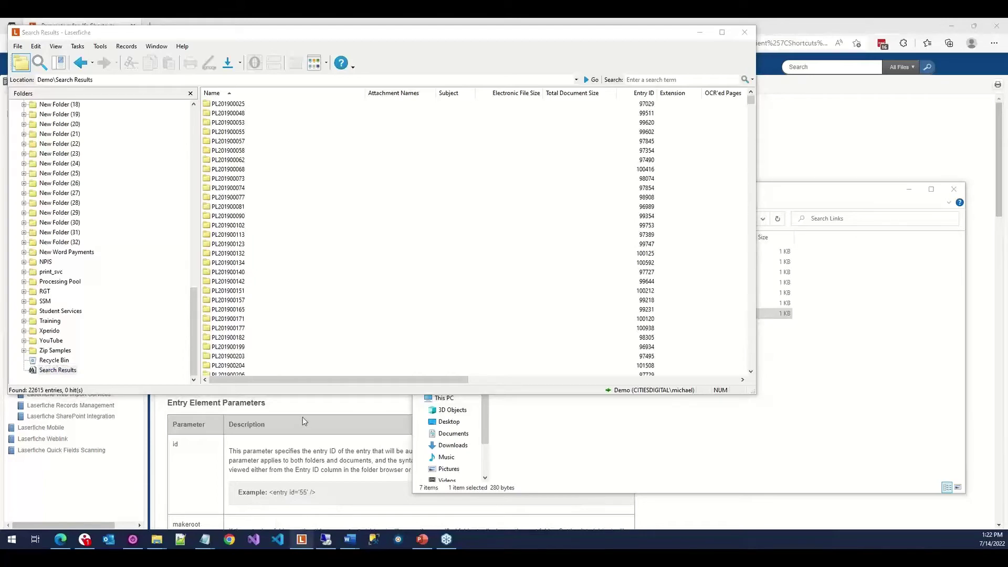
Hide and restore the Laserfiche search window, then close the Links folder window.
{"action": "left_click", "coordinate": [745, 33]}
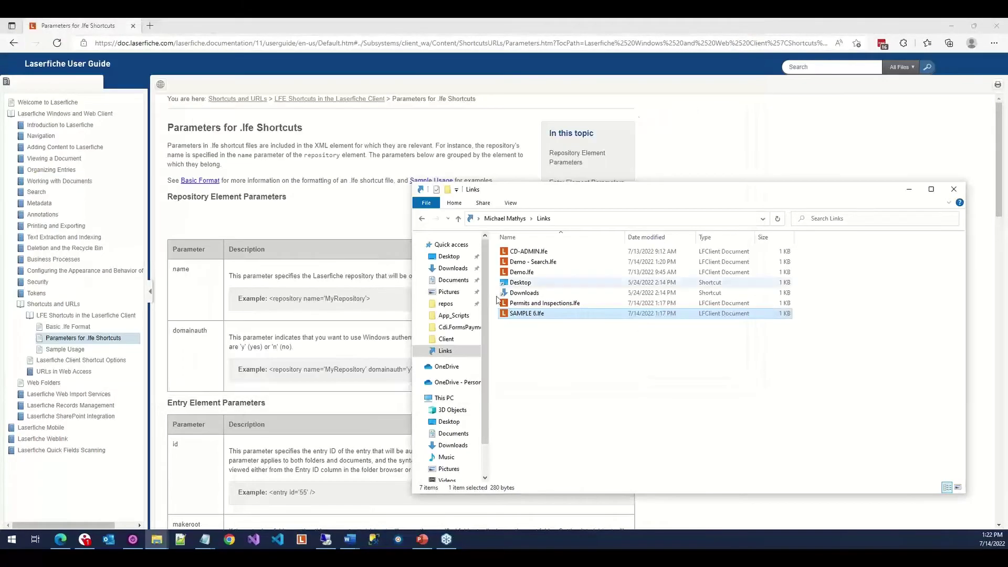
{"action": "left_click", "coordinate": [302, 541]}
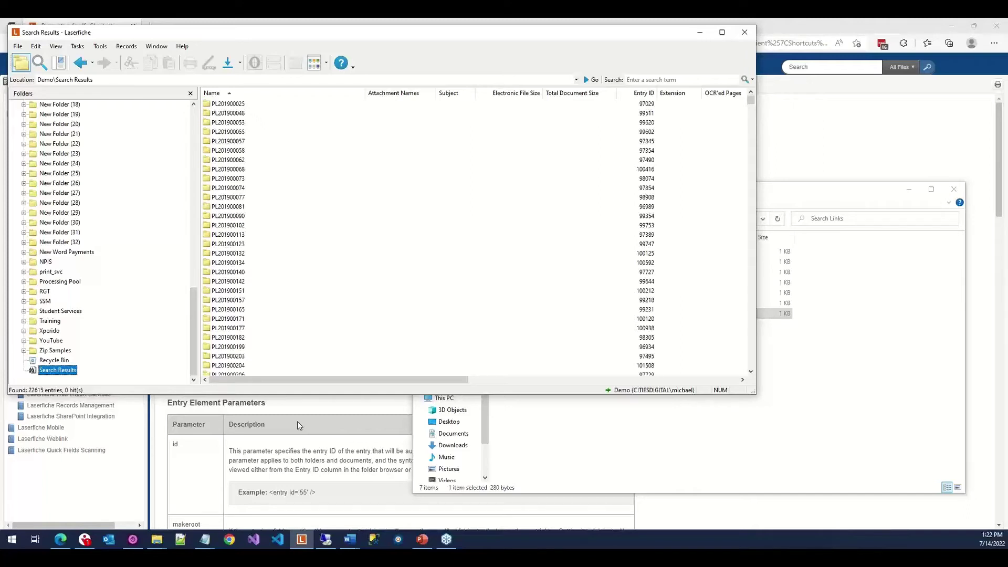
{"action": "left_click", "coordinate": [677, 421]}
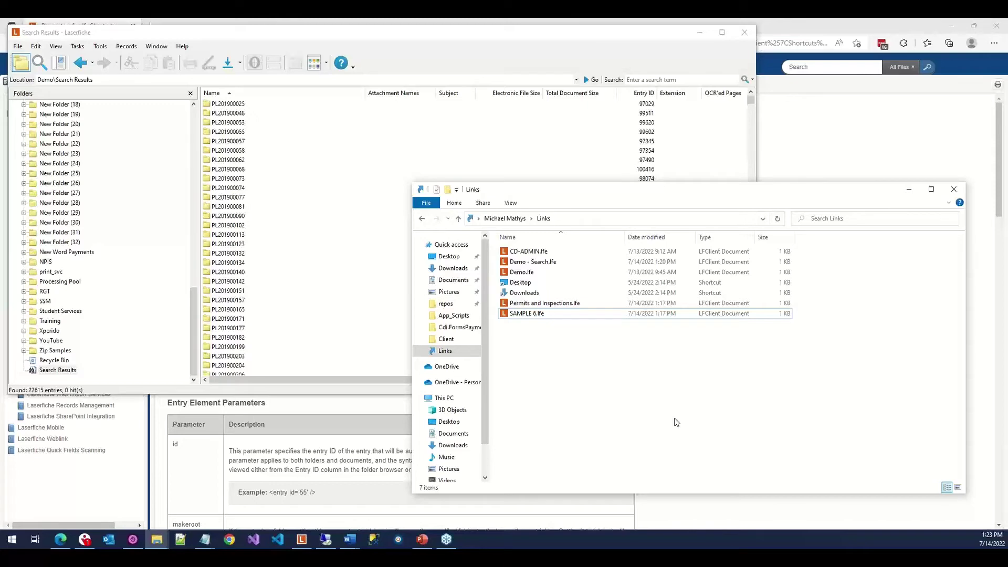
{"action": "left_click", "coordinate": [954, 189]}
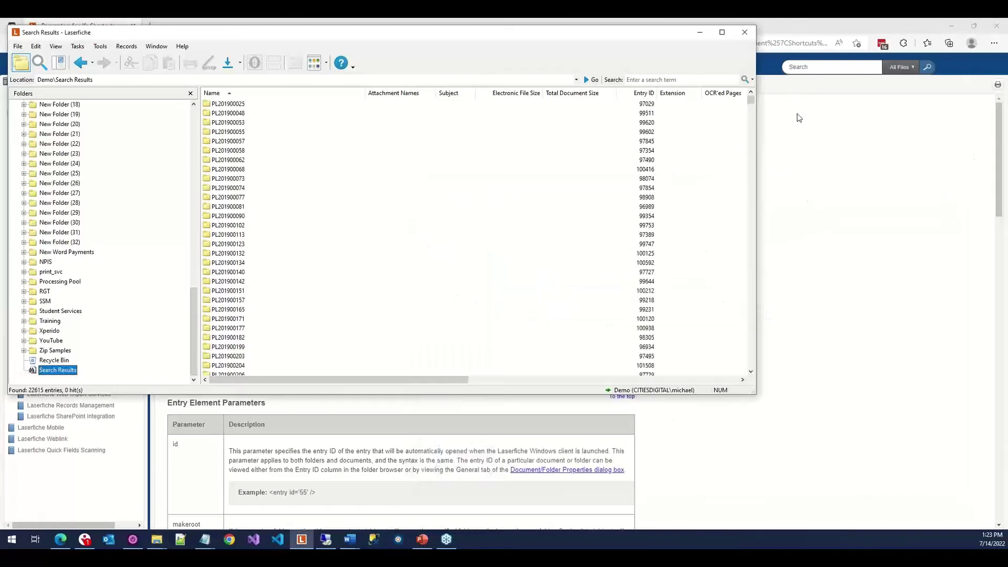
Close the Laserfiche search window, open the URLs in Web Access help page, and start a new tab.
{"action": "left_click", "coordinate": [742, 33]}
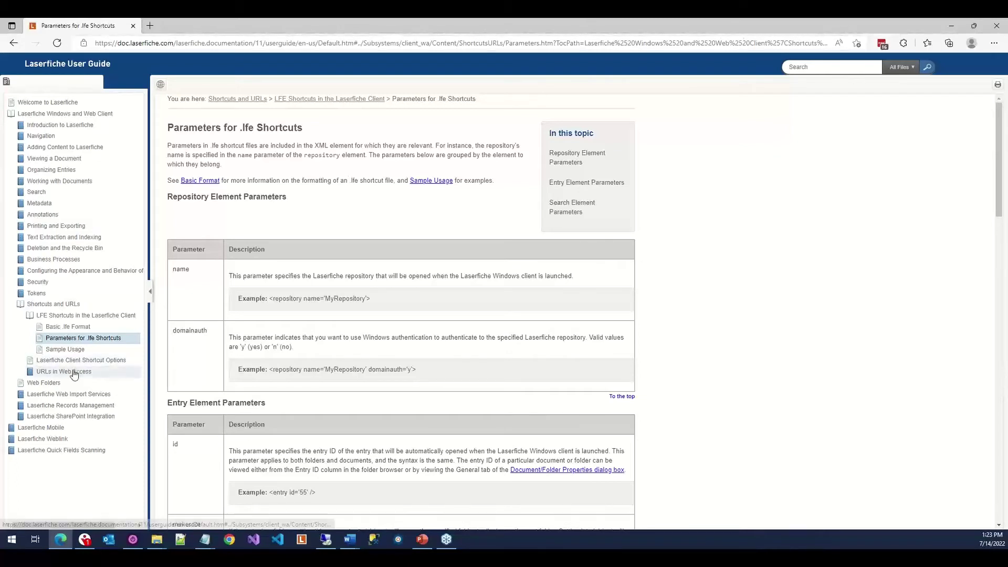
{"action": "left_click", "coordinate": [74, 372]}
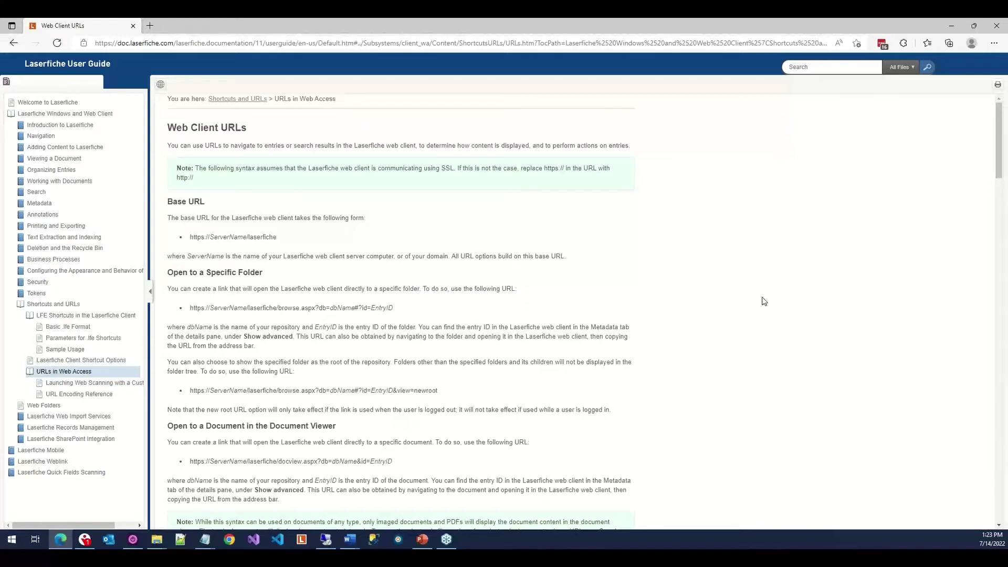
{"action": "key", "text": "ctrl+t"}
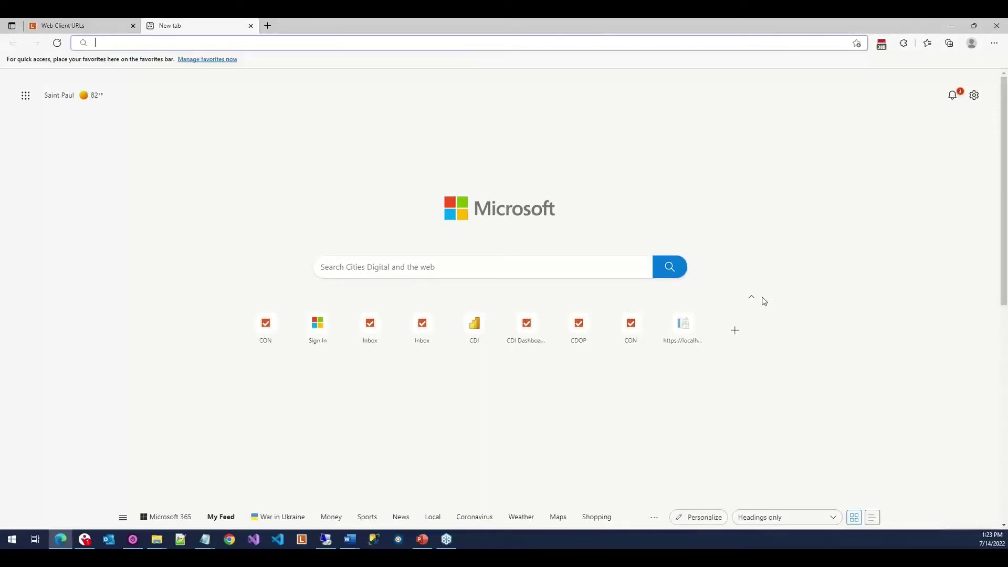
{"action": "type", "text": "http"}
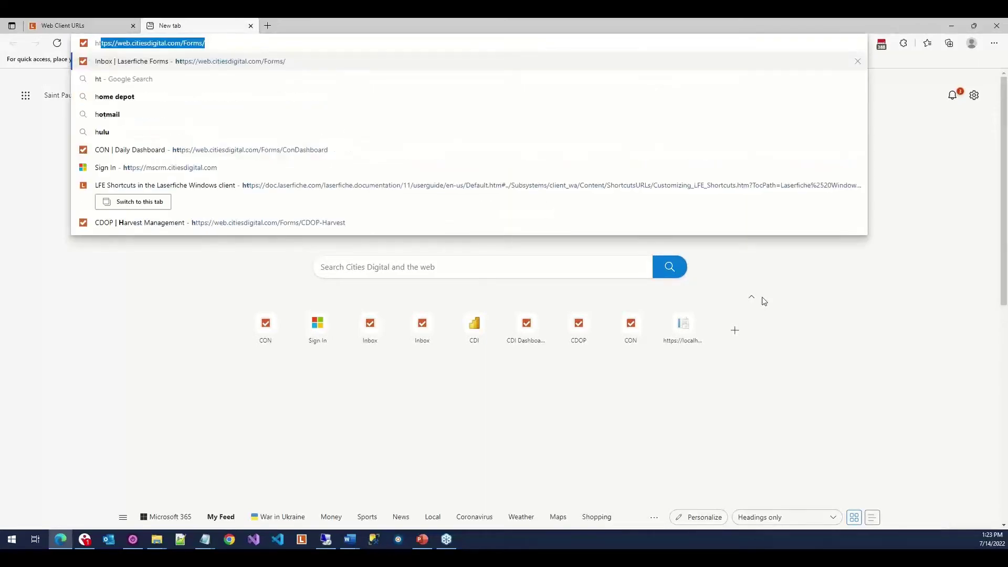
{"action": "type", "text": "s://w"}
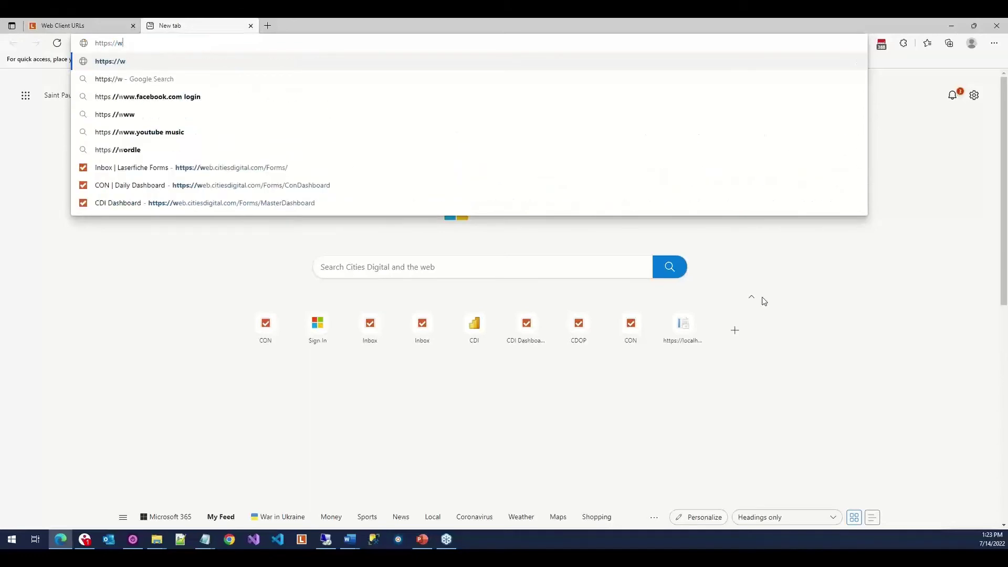
{"action": "key", "text": "BackSpace"}
{"action": "type", "text": "log"}
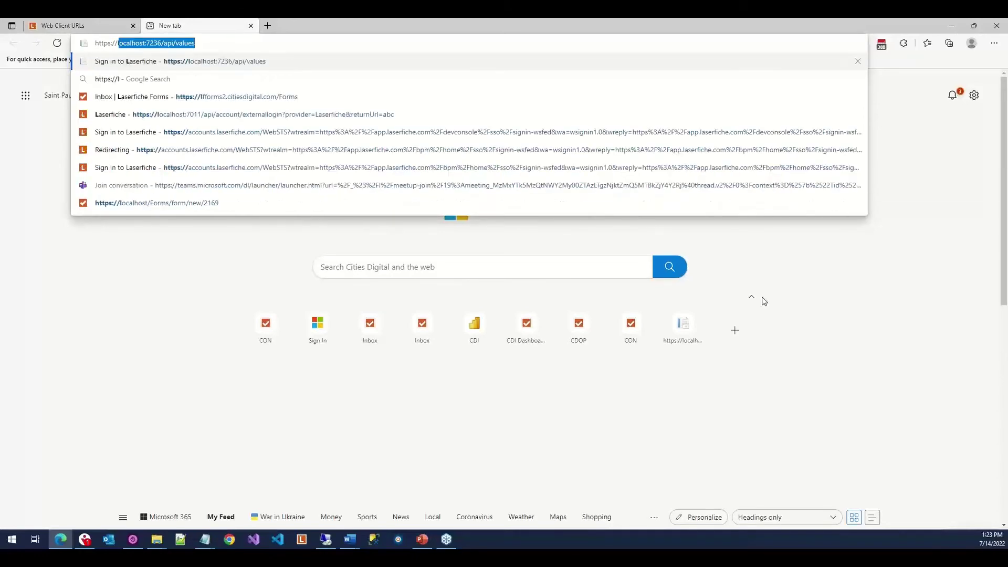
{"action": "key", "text": "BackSpace"}
{"action": "key", "text": "BackSpace"}
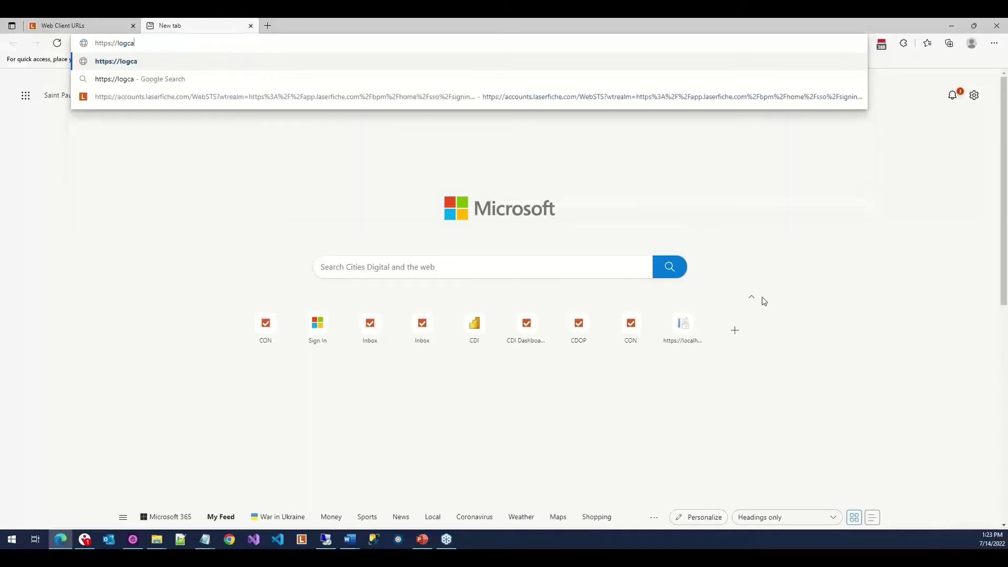
{"action": "type", "text": "calhost/laserfiche"}
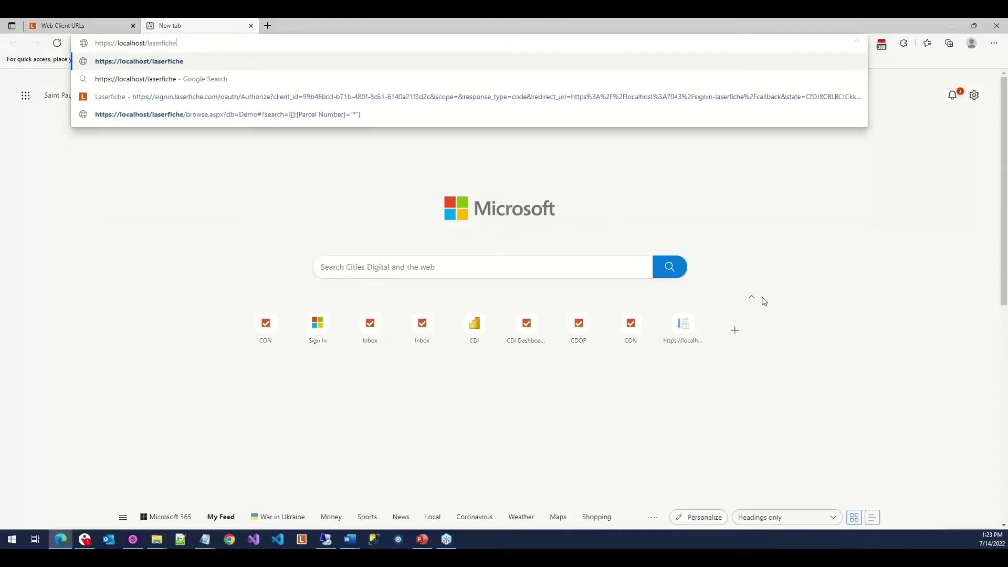
{"action": "key", "text": "Return"}
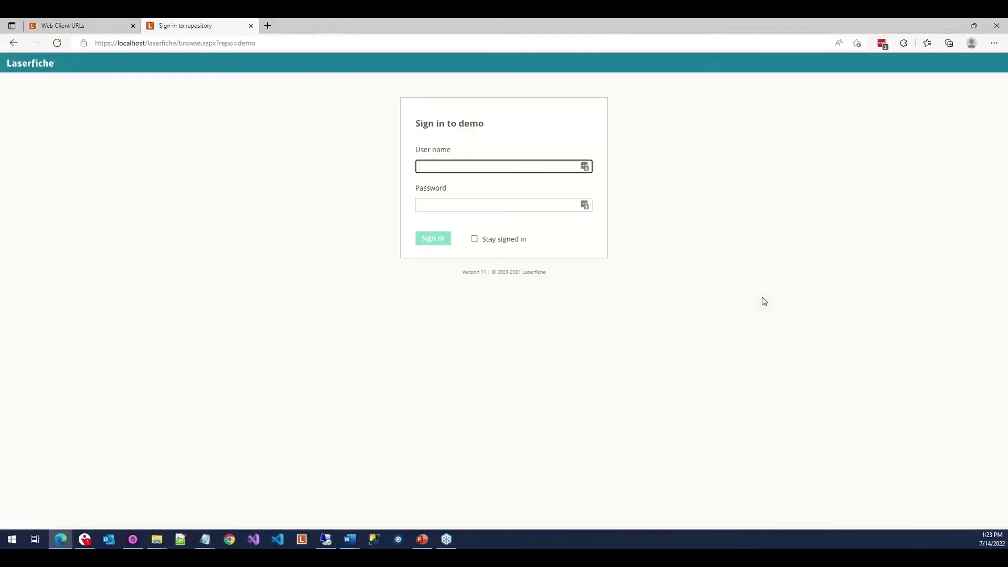
Sign in with the user name and password, declining to save the password.
{"action": "type", "text": "admin"}
{"action": "key", "text": "Tab"}
{"action": "type", "text": "admin"}
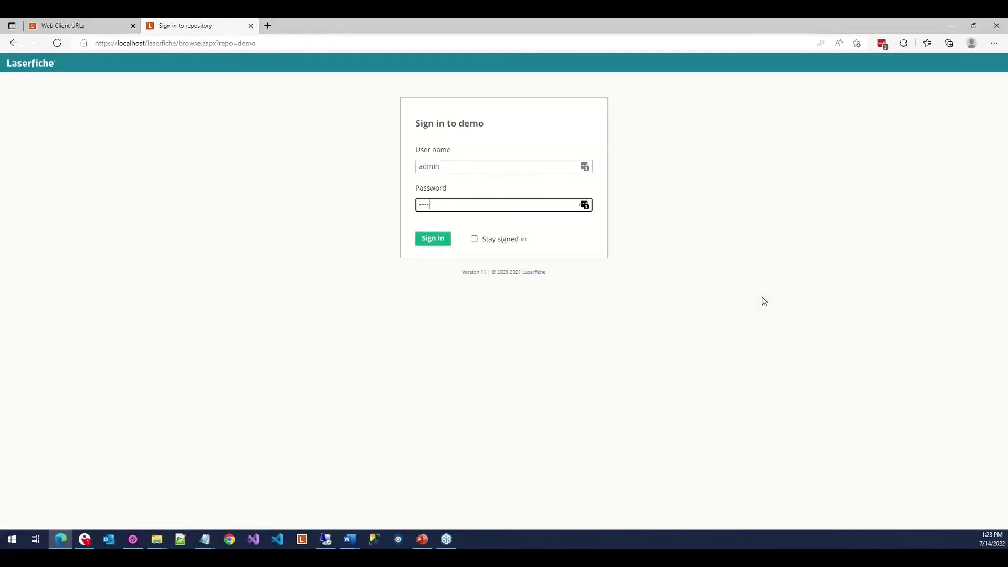
{"action": "key", "text": "Return"}
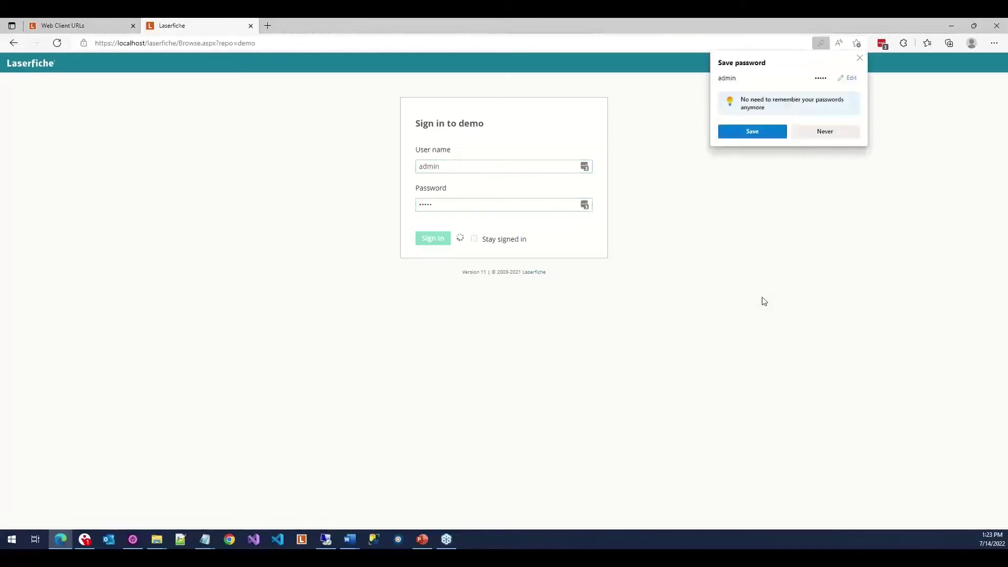
{"action": "left_click", "coordinate": [822, 132]}
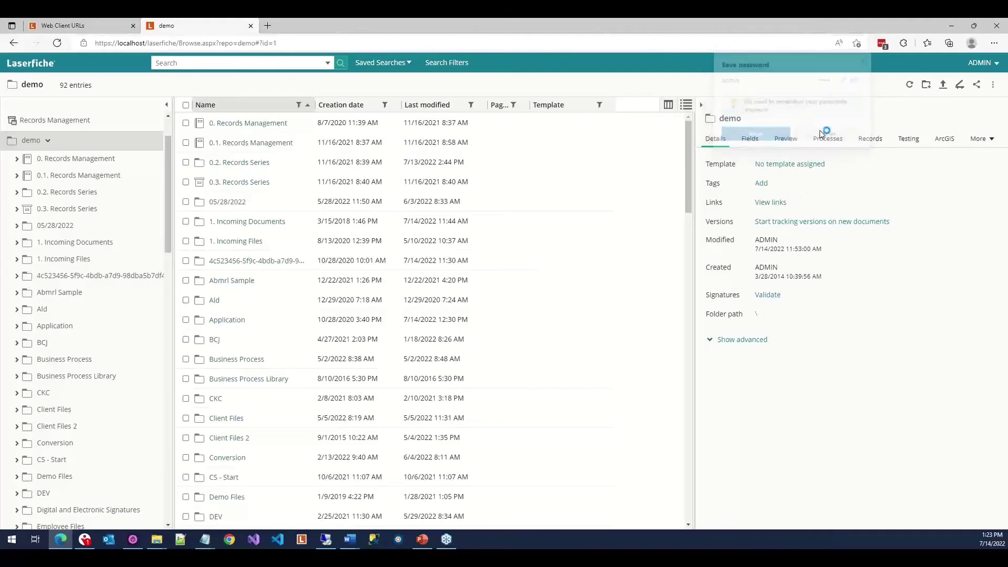
Browse into 1. Incoming Documents and Contracts, then return to 1. Incoming Documents.
{"action": "double_click", "coordinate": [266, 222]}
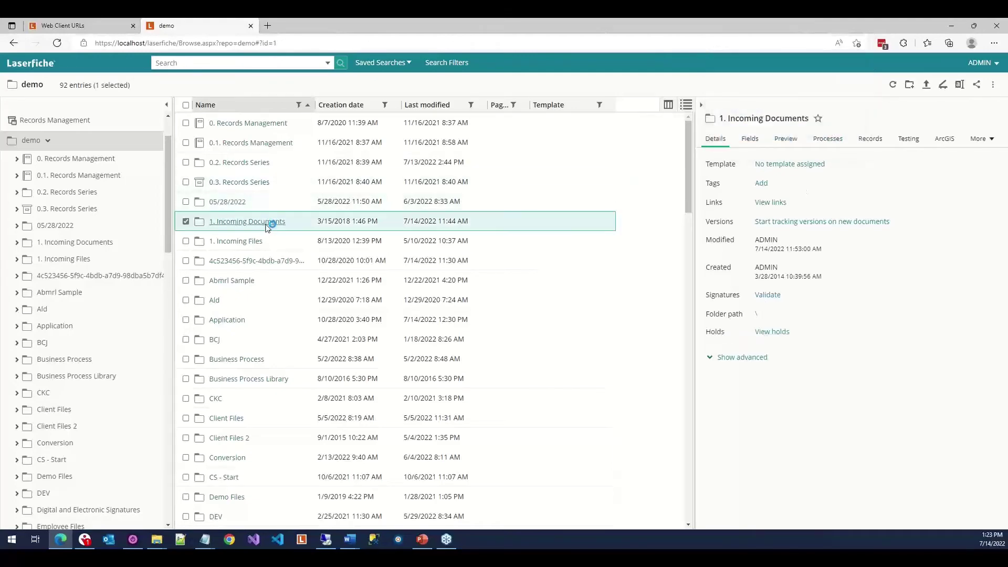
{"action": "left_click", "coordinate": [223, 124]}
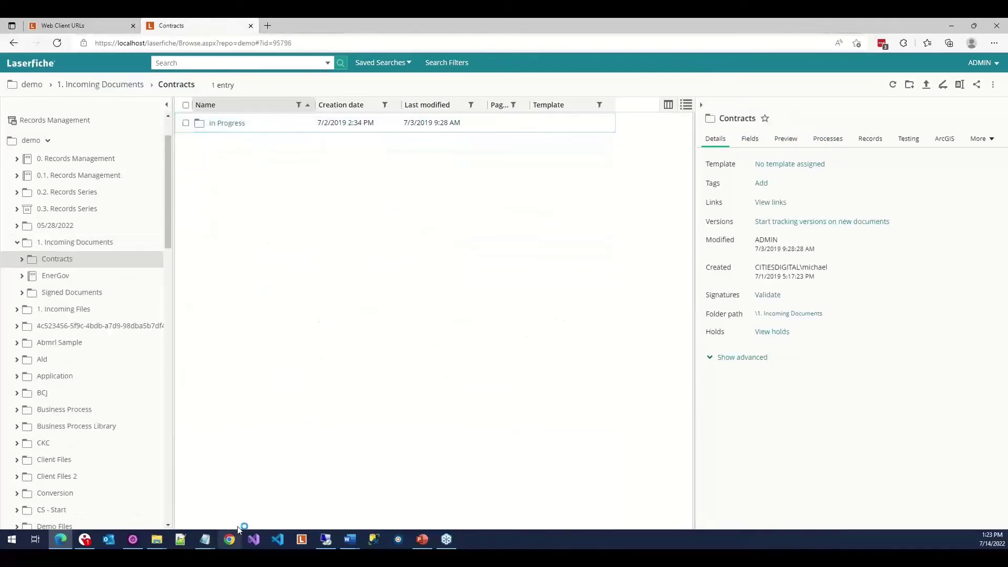
{"action": "left_click", "coordinate": [314, 45]}
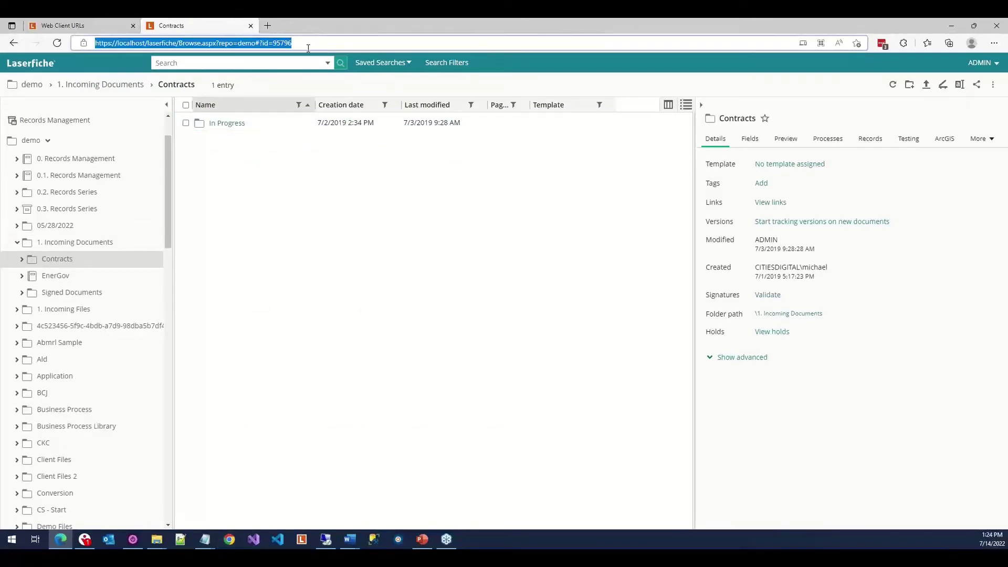
{"action": "left_click", "coordinate": [66, 245]}
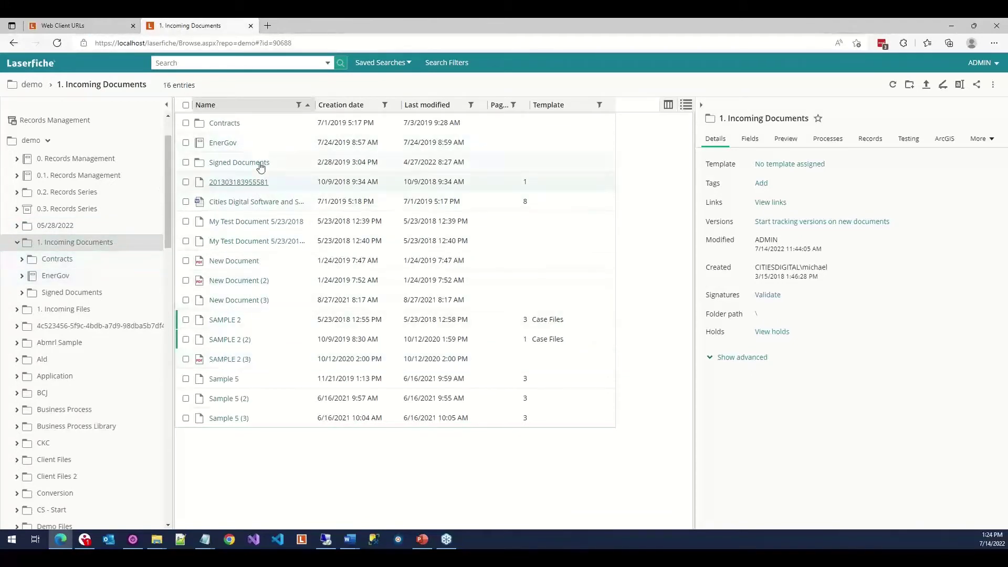
{"action": "left_click", "coordinate": [232, 183]}
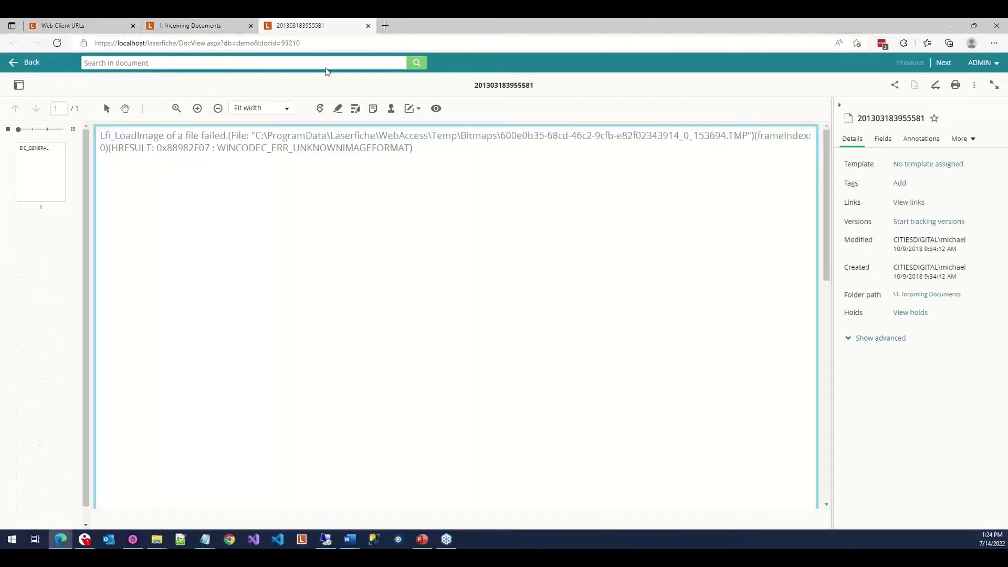
{"action": "left_click", "coordinate": [326, 46]}
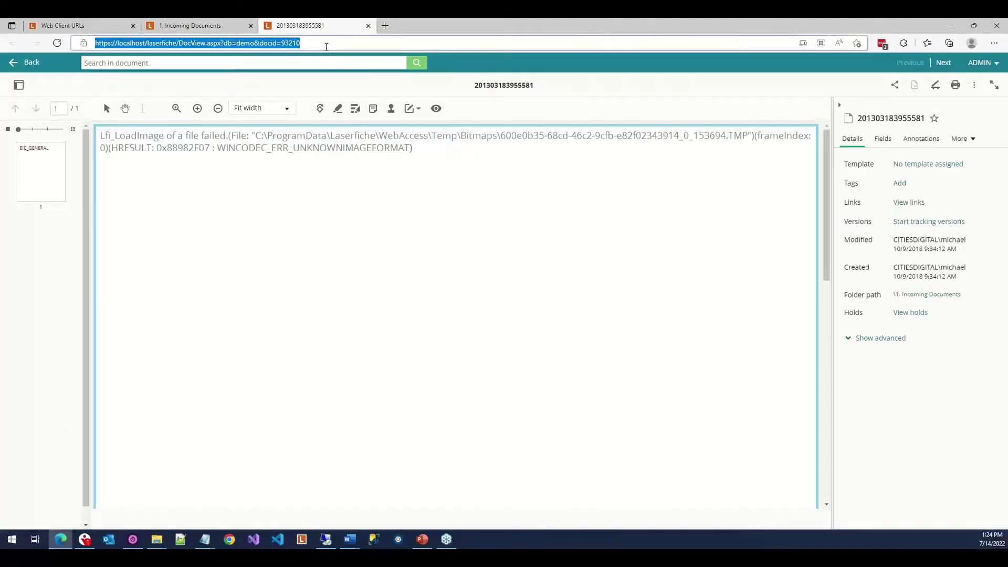
{"action": "right_click", "coordinate": [326, 47]}
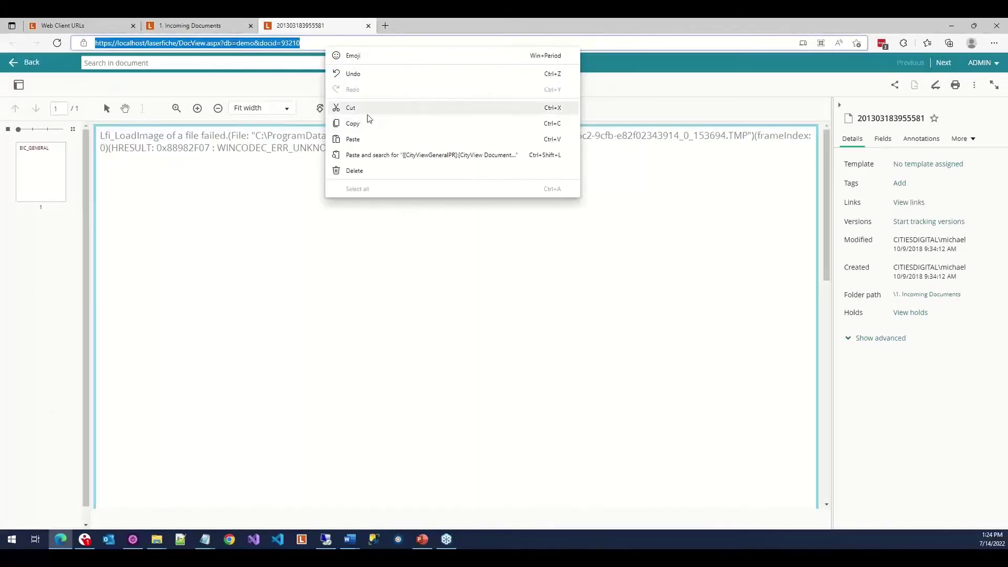
{"action": "left_click", "coordinate": [368, 29]}
{"action": "left_click", "coordinate": [368, 27]}
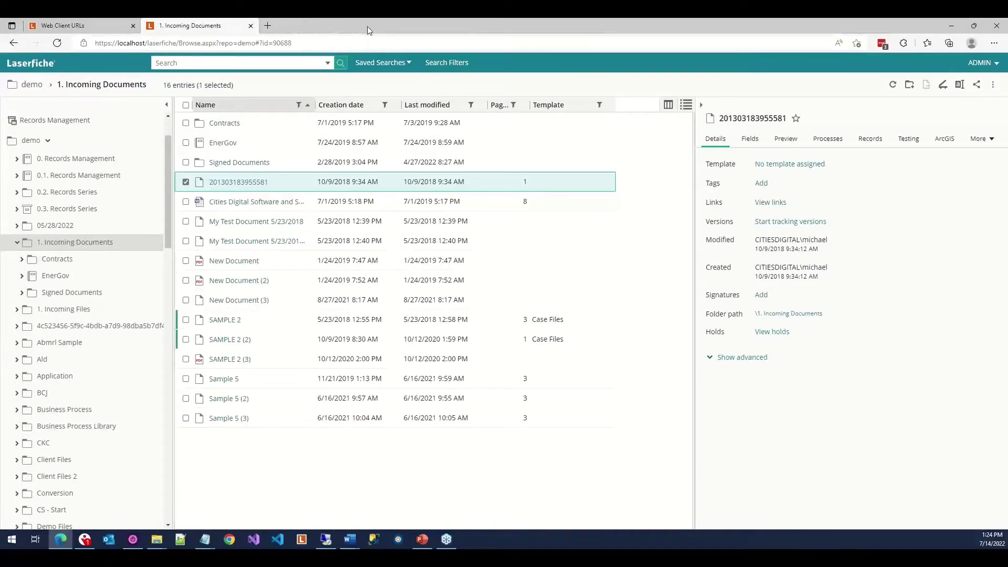
{"action": "left_click", "coordinate": [109, 21]}
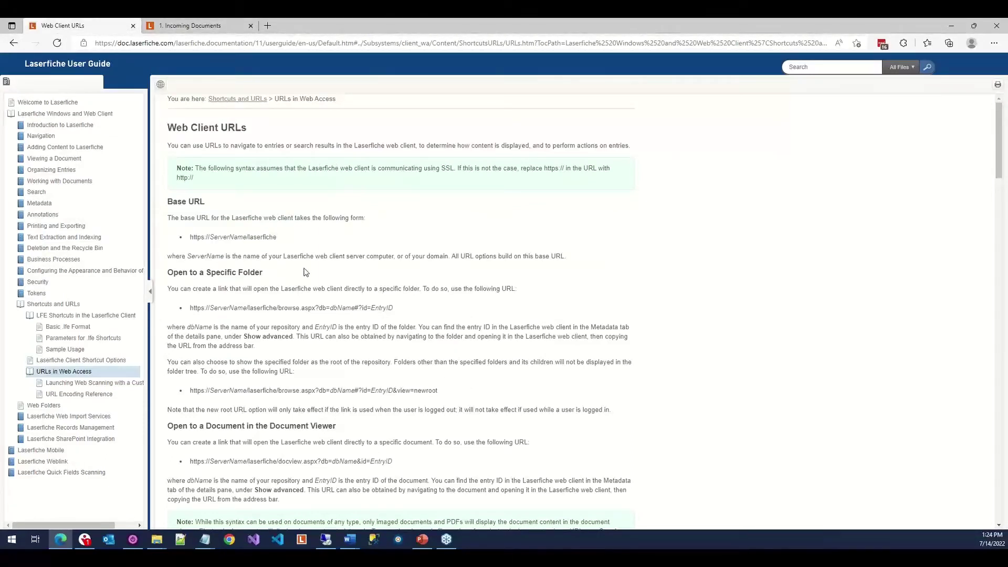
{"action": "scroll", "coordinate": [306, 272], "scroll_direction": "down", "scroll_amount": 3}
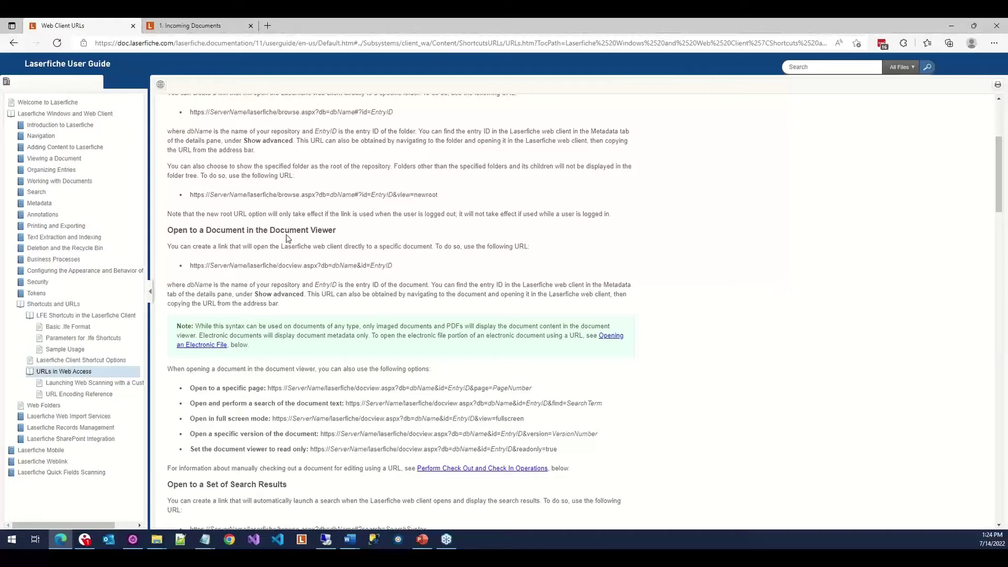
{"action": "scroll", "coordinate": [286, 238], "scroll_direction": "down", "scroll_amount": 2}
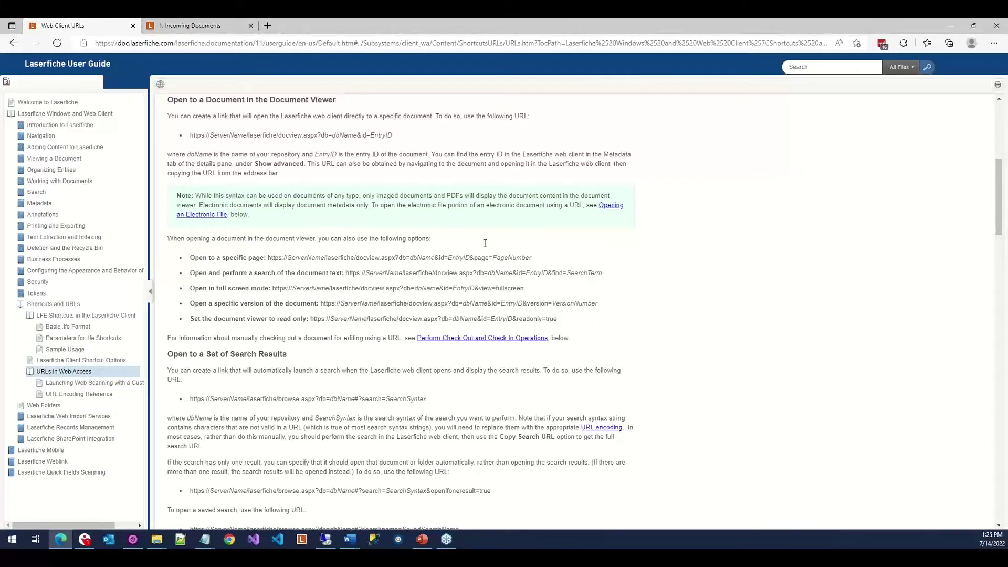
{"action": "left_click_drag", "start_coordinate": [532, 260], "coordinate": [402, 265]}
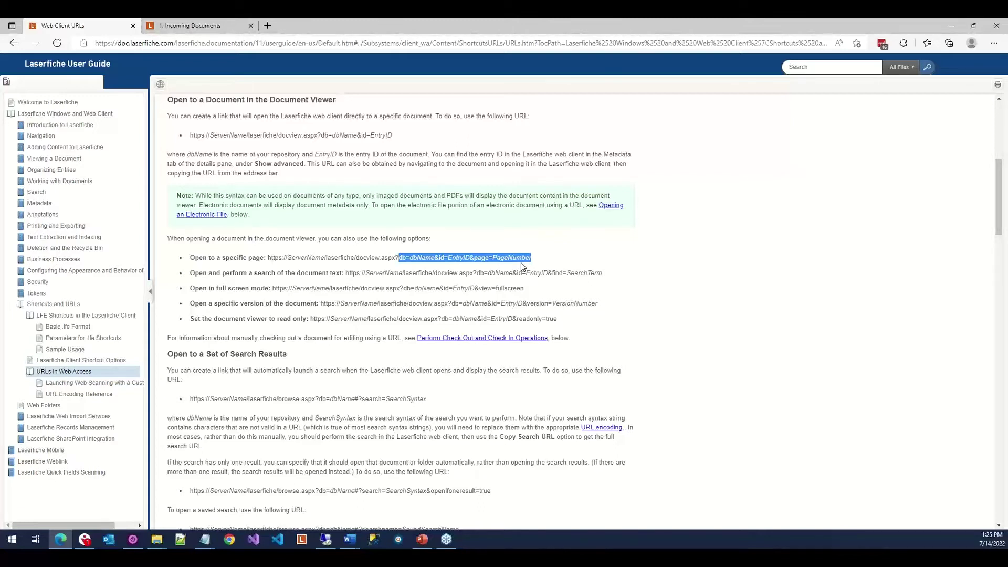
{"action": "left_click", "coordinate": [521, 263]}
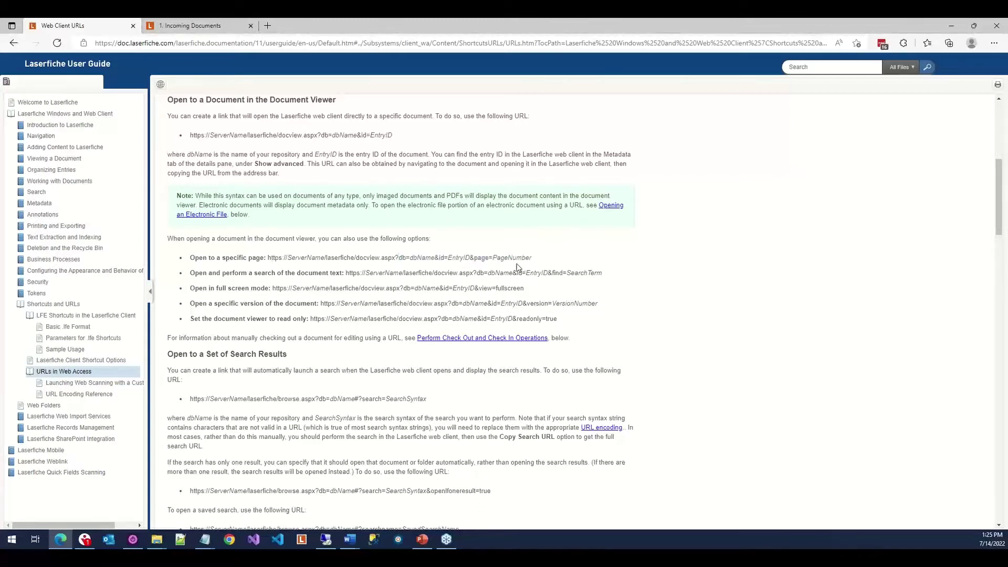
{"action": "scroll", "coordinate": [518, 267], "scroll_direction": "down", "scroll_amount": 2}
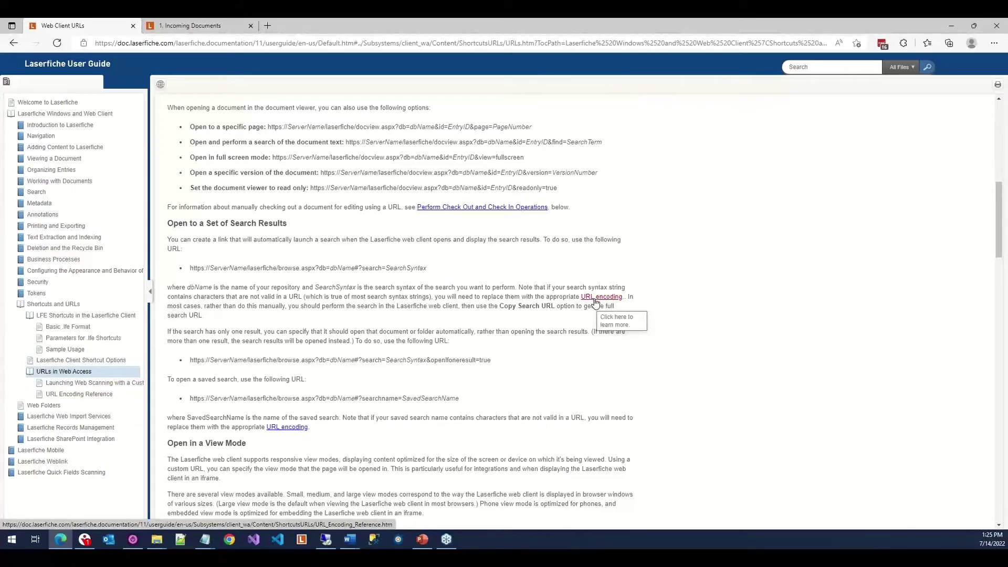
{"action": "left_click", "coordinate": [595, 302]}
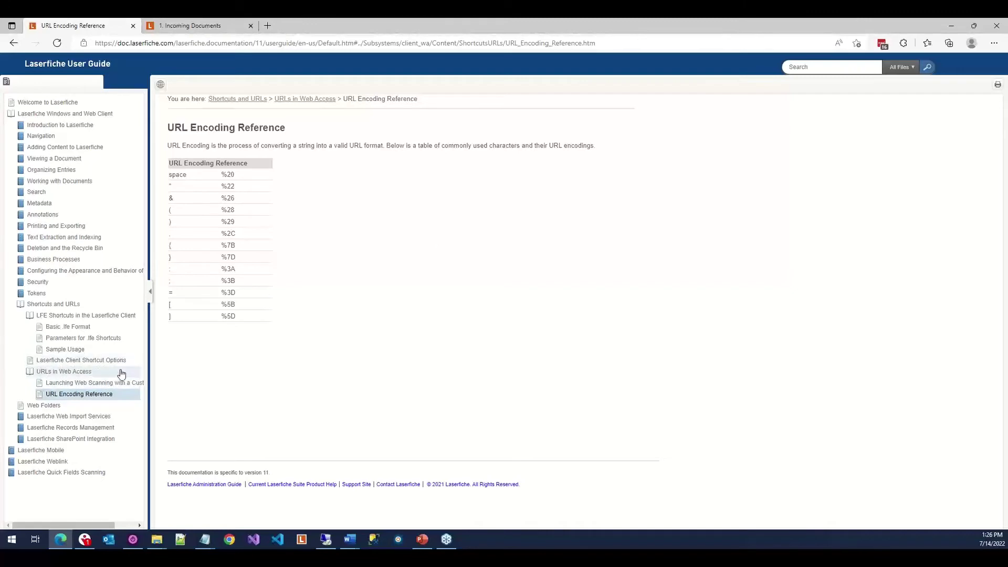
{"action": "left_click", "coordinate": [121, 373]}
{"action": "scroll", "coordinate": [406, 273], "scroll_direction": "down", "scroll_amount": 5}
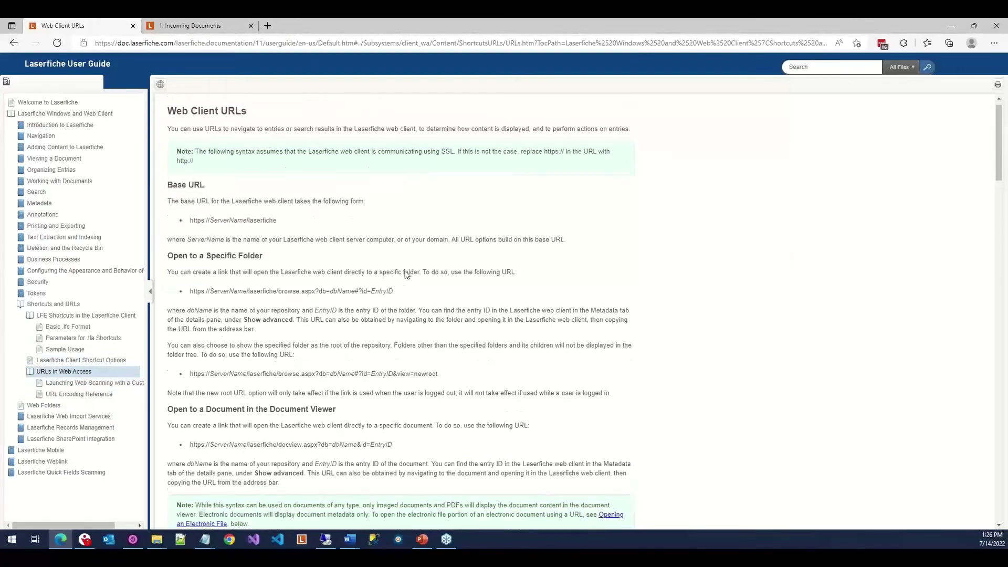
{"action": "scroll", "coordinate": [405, 274], "scroll_direction": "down", "scroll_amount": 8}
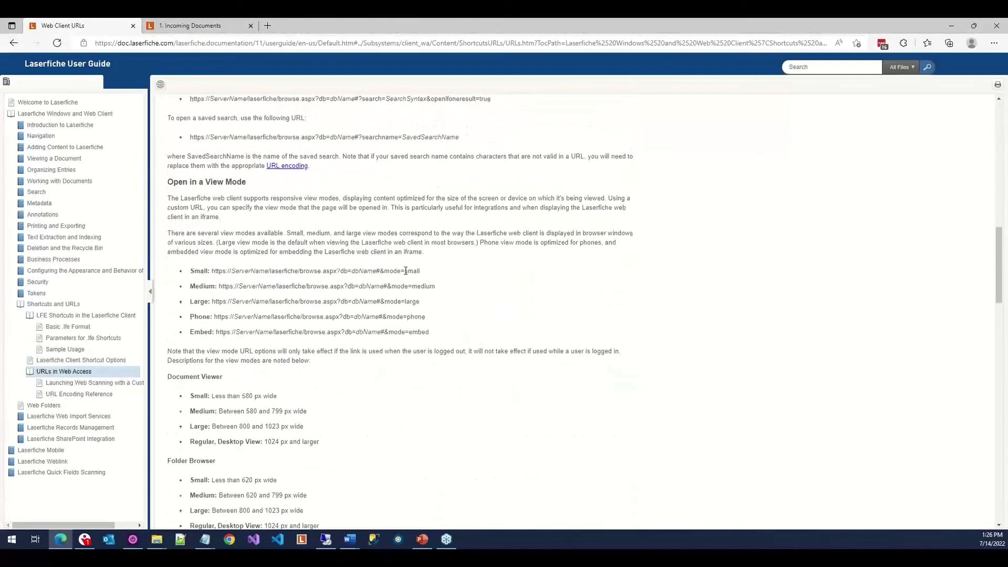
{"action": "scroll", "coordinate": [405, 271], "scroll_direction": "up", "scroll_amount": 4}
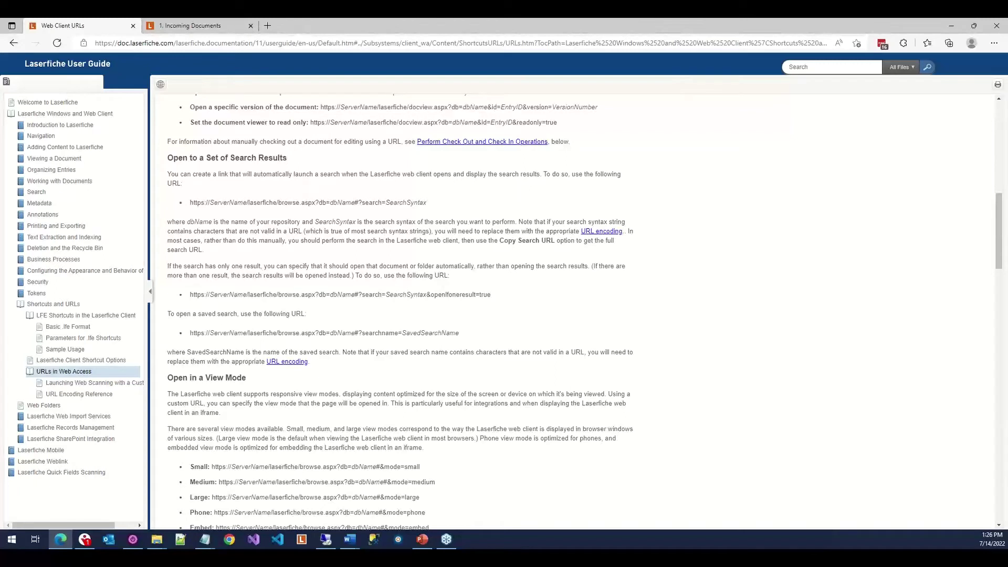
{"action": "key", "text": "alt+Tab"}
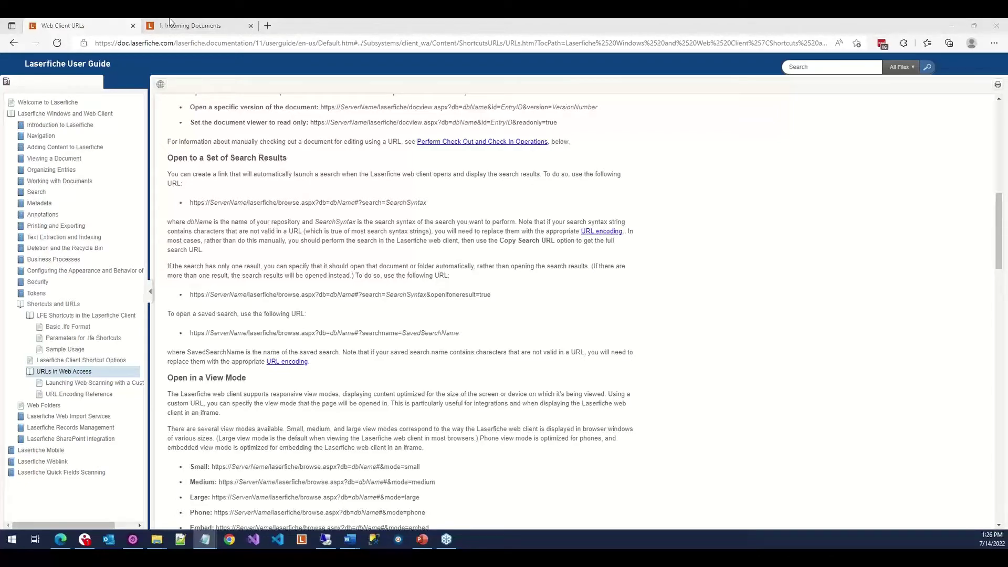
Paste the CityView search URL into a new tab and bookmark the 22615-entry results to Favorites.
{"action": "left_click", "coordinate": [267, 25]}
{"action": "type", "text": "https://localhost/laserfiche/browse.aspx?db=Demo#?search={[CityViewGeneralPR]:[CityView Document ReferenceNo]=\"*\"} %26 {LF:Name=\"*\", Type=\"F\"}"}
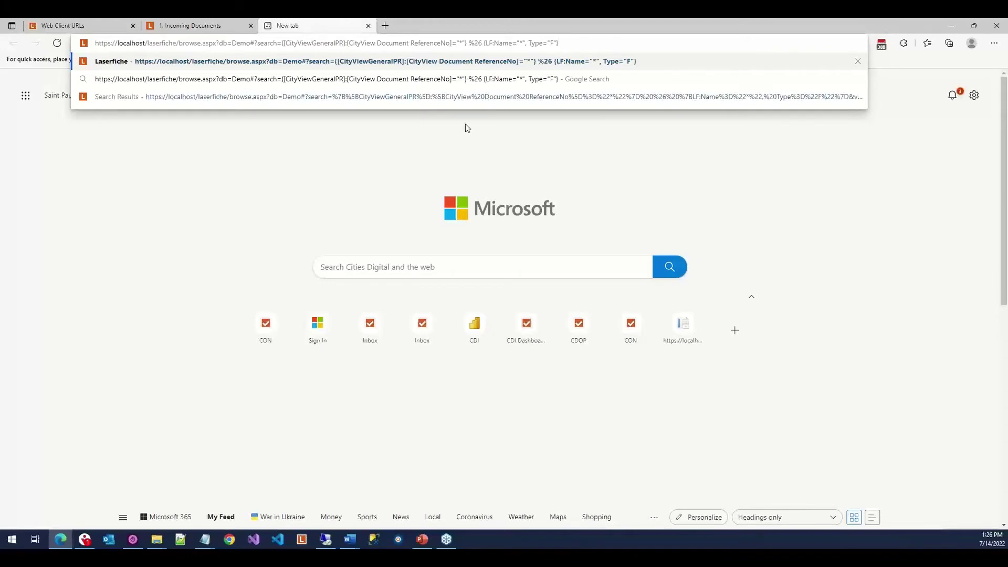
{"action": "key", "text": "Return"}
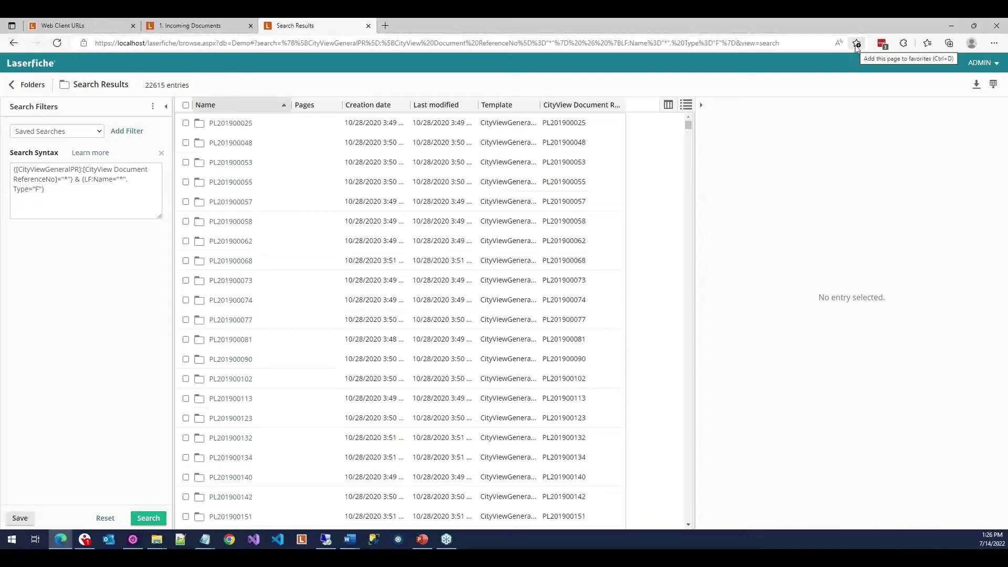
{"action": "left_click", "coordinate": [856, 44]}
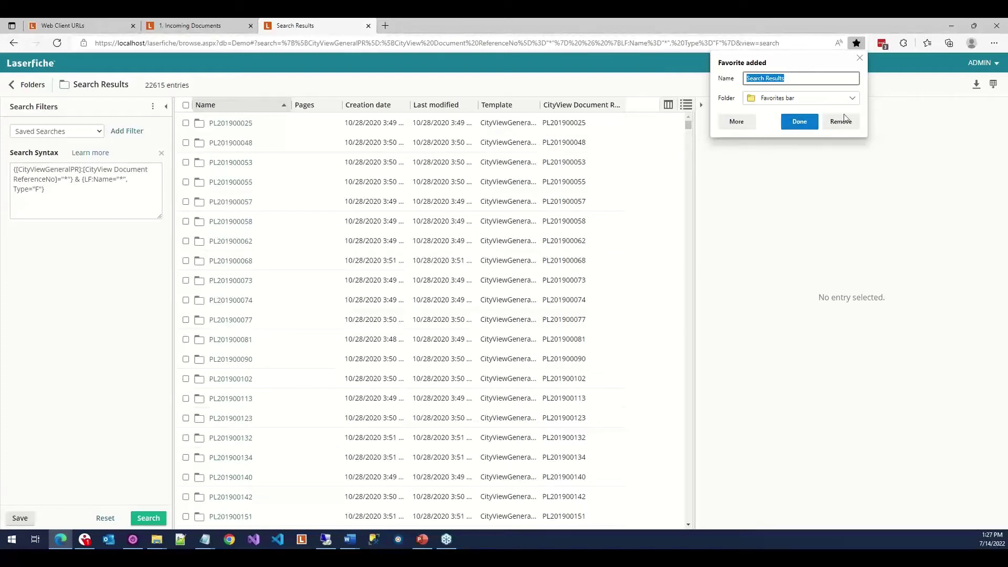
{"action": "left_click", "coordinate": [850, 226]}
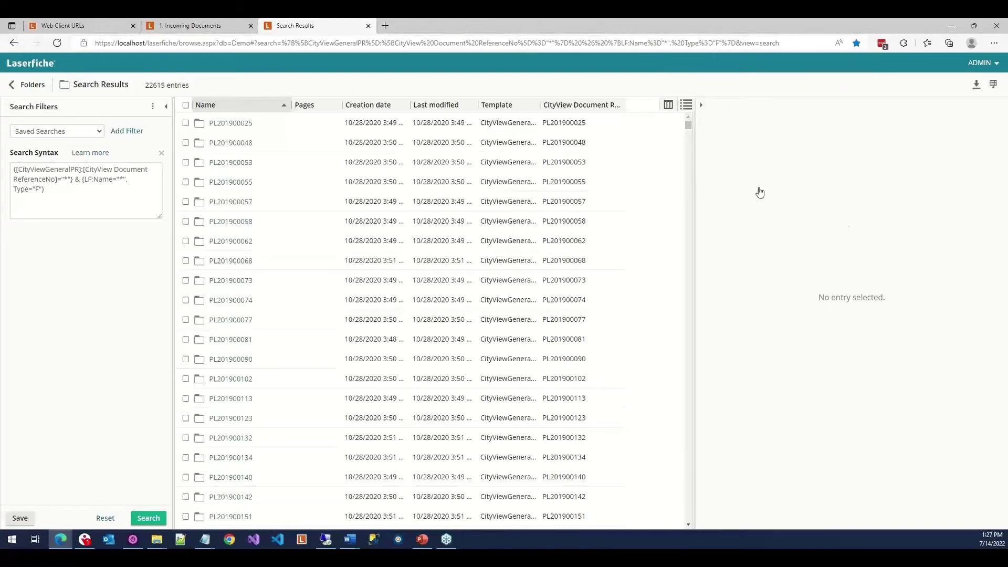
Glance at the Incoming Documents folder, then return to the Web Client URLs guide page.
{"action": "left_click", "coordinate": [184, 26]}
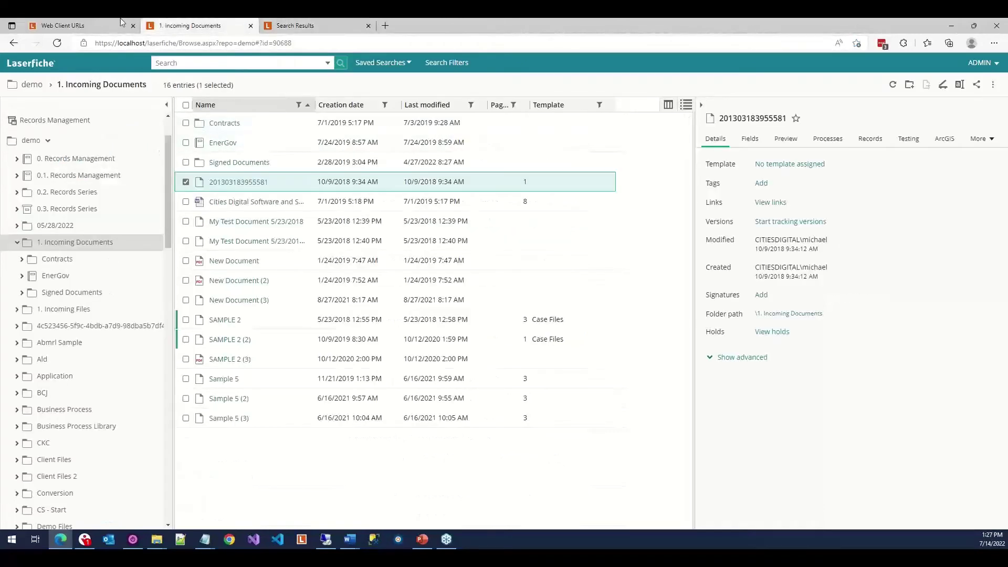
{"action": "left_click", "coordinate": [95, 22]}
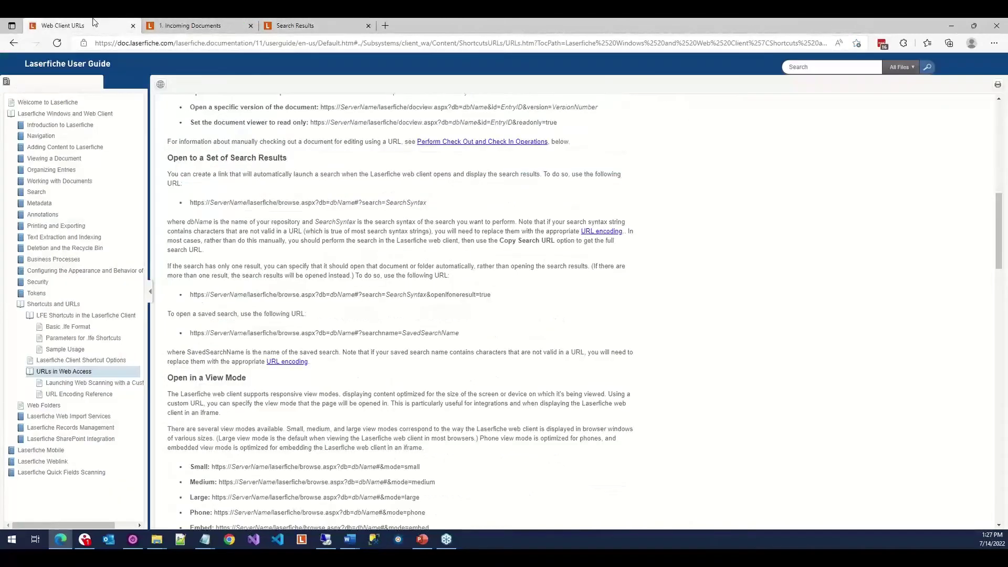
Read the 'Launching Web Scanning with a Custom URL' parameters and samples, then open a new tab.
{"action": "left_click", "coordinate": [89, 383]}
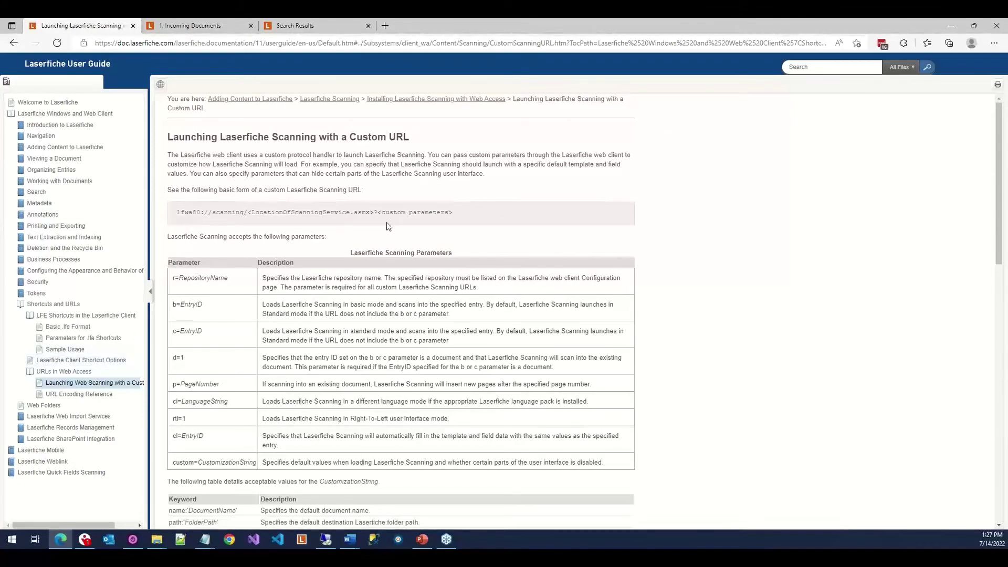
{"action": "scroll", "coordinate": [387, 223], "scroll_direction": "down", "scroll_amount": 2}
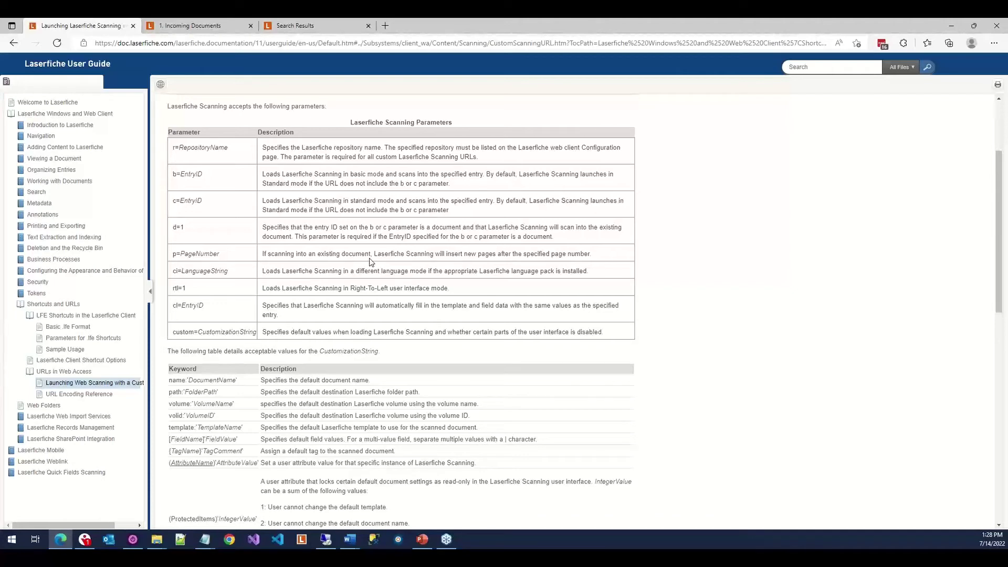
{"action": "scroll", "coordinate": [369, 257], "scroll_direction": "down", "scroll_amount": 4}
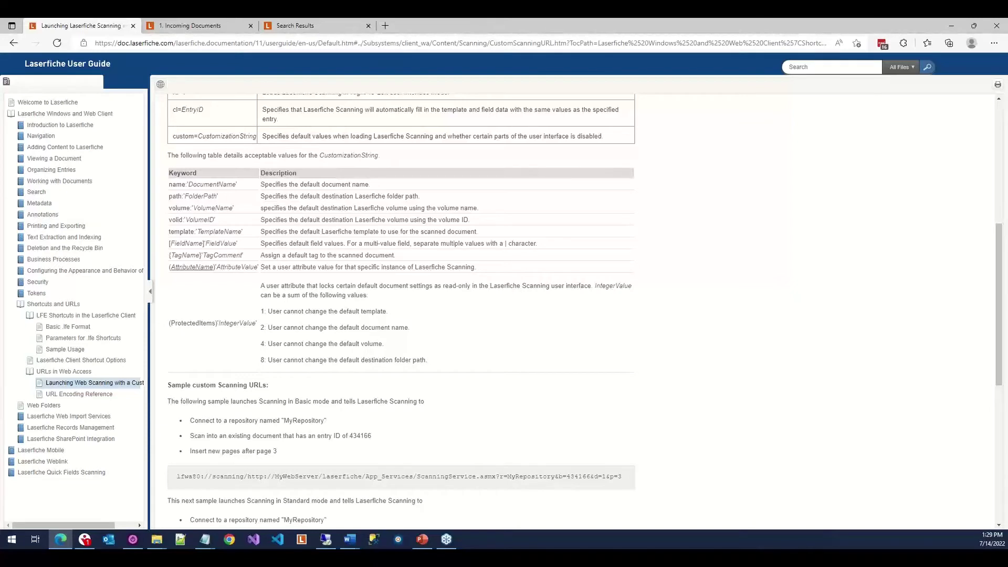
{"action": "key", "text": "alt+Tab"}
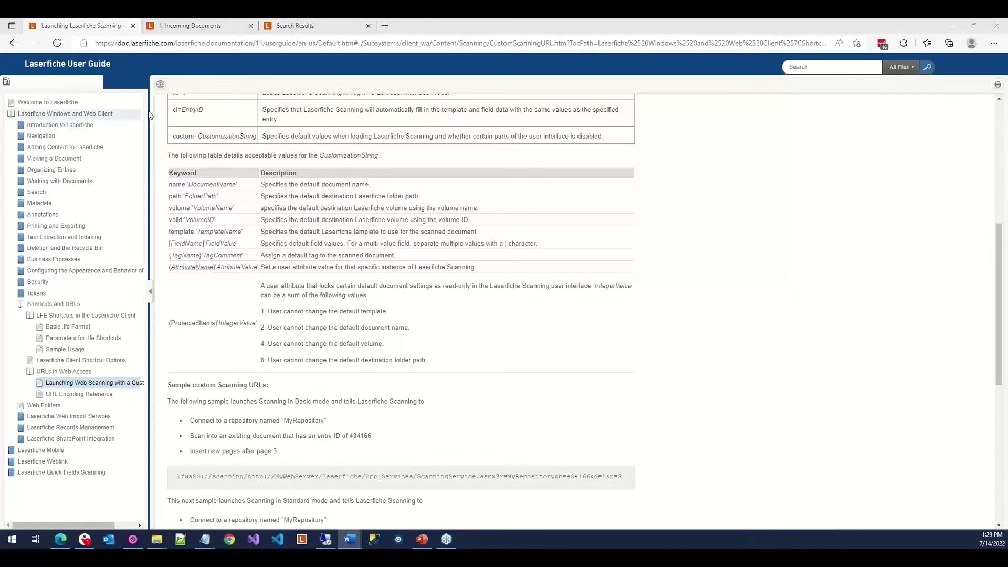
{"action": "left_click", "coordinate": [385, 26]}
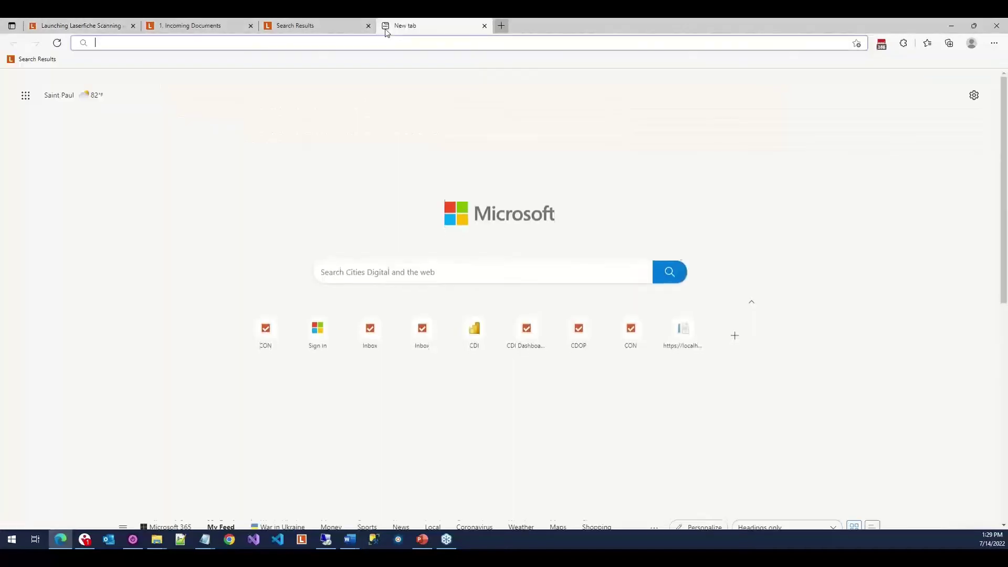
Paste and launch the lfwa80://scanning URL for repository Demo (r=) and entry 90688 (b=).
{"action": "right_click", "coordinate": [391, 42]}
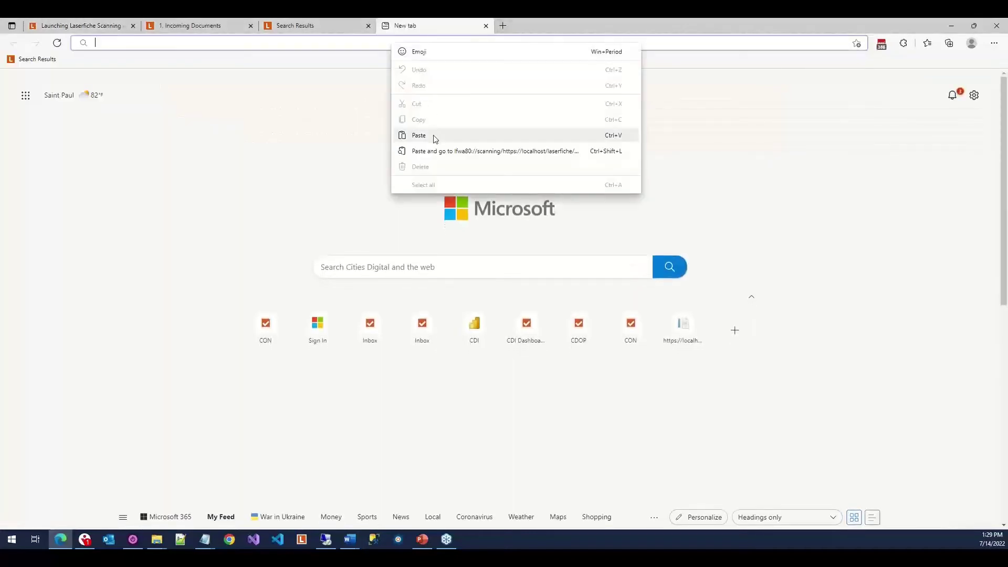
{"action": "left_click", "coordinate": [419, 135]}
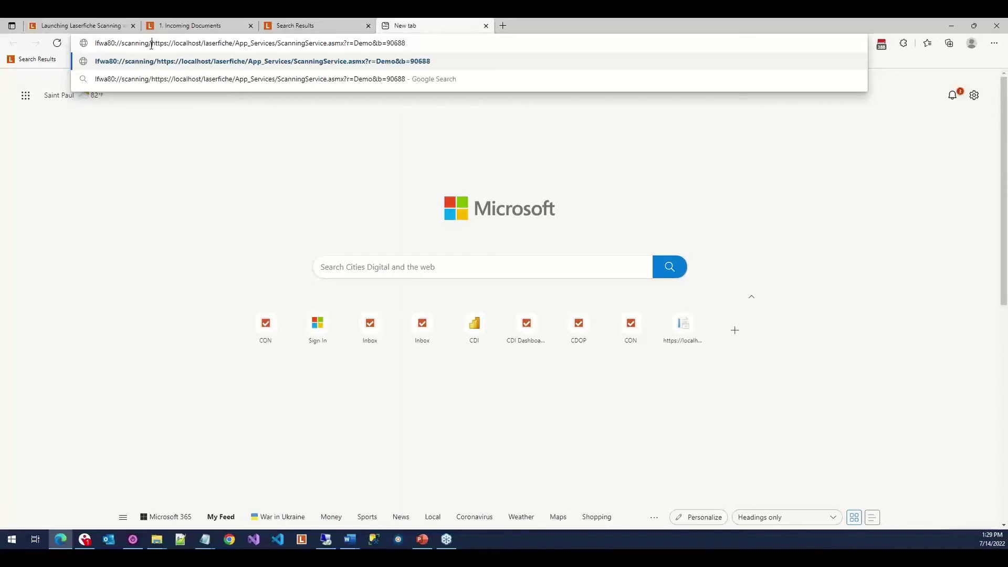
{"action": "left_click", "coordinate": [232, 42], "text": "shift"}
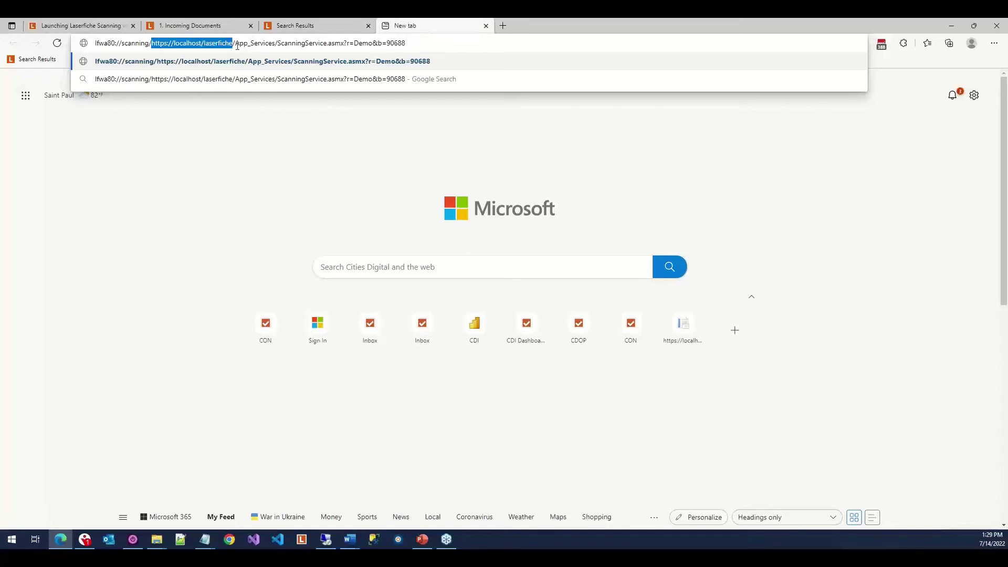
{"action": "left_click", "coordinate": [236, 44]}
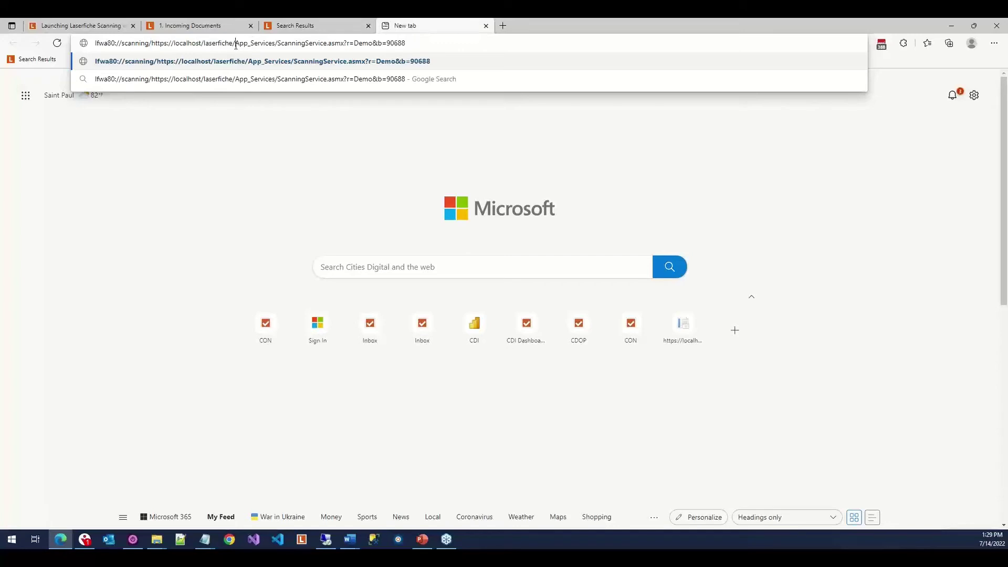
{"action": "left_click", "coordinate": [344, 45], "text": "shift"}
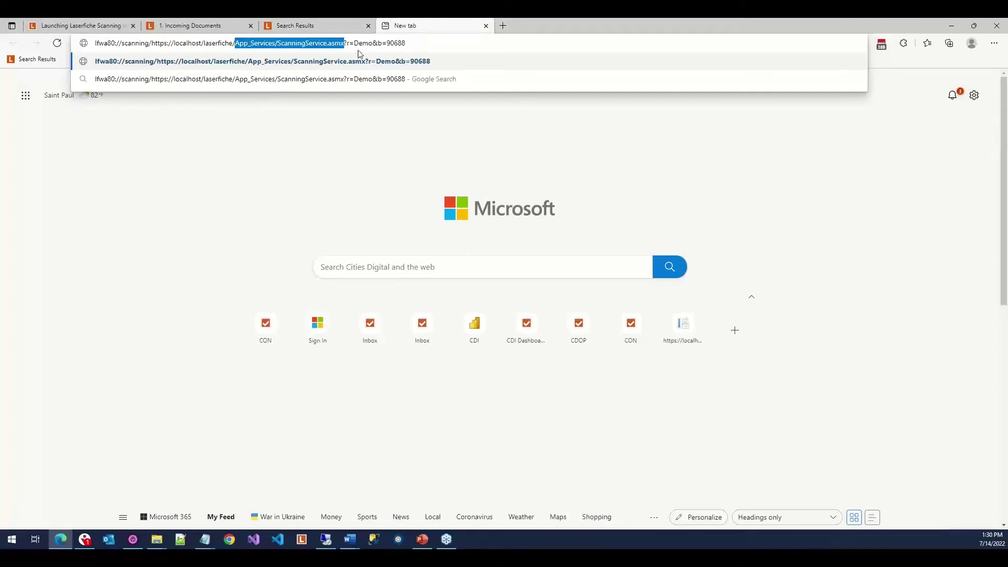
{"action": "left_click", "coordinate": [379, 44]}
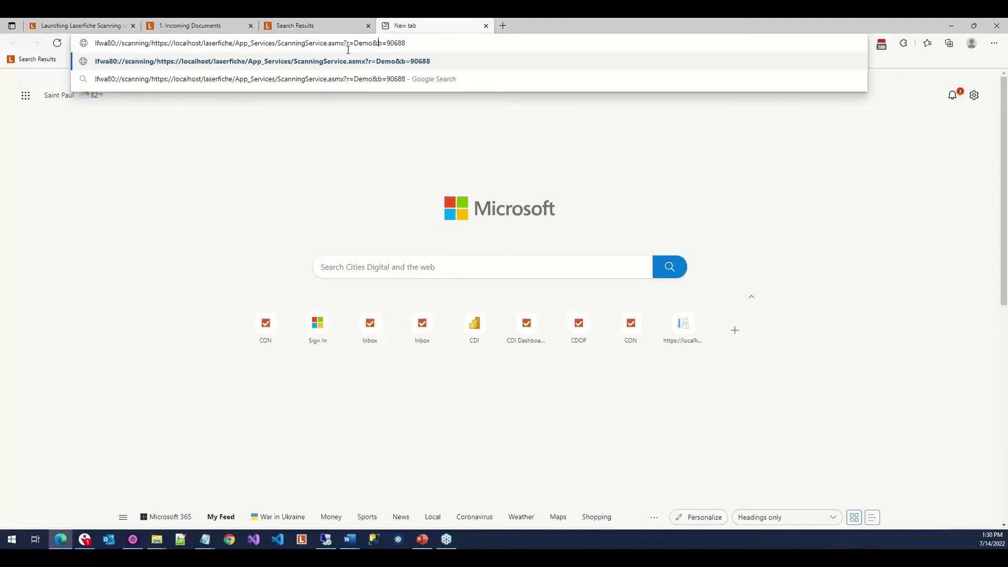
{"action": "left_click_drag", "start_coordinate": [345, 43], "coordinate": [372, 43]}
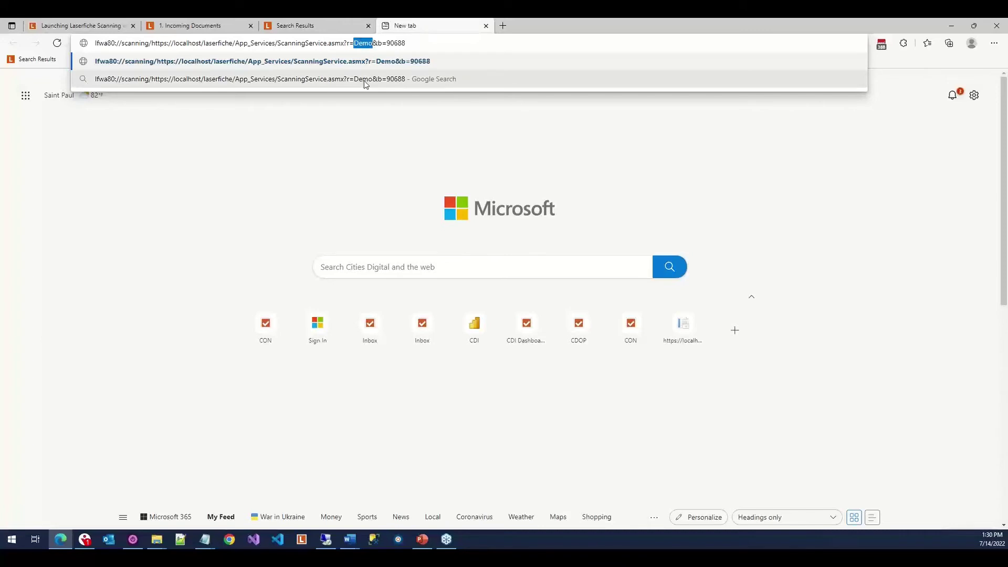
{"action": "left_click", "coordinate": [376, 44]}
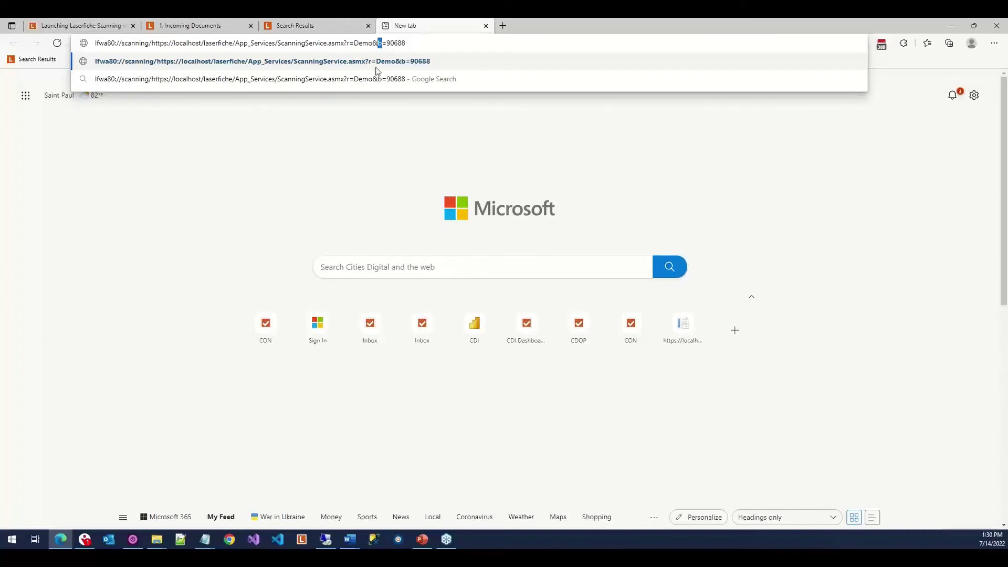
{"action": "left_click_drag", "start_coordinate": [377, 43], "coordinate": [407, 45]}
{"action": "left_click", "coordinate": [408, 44]}
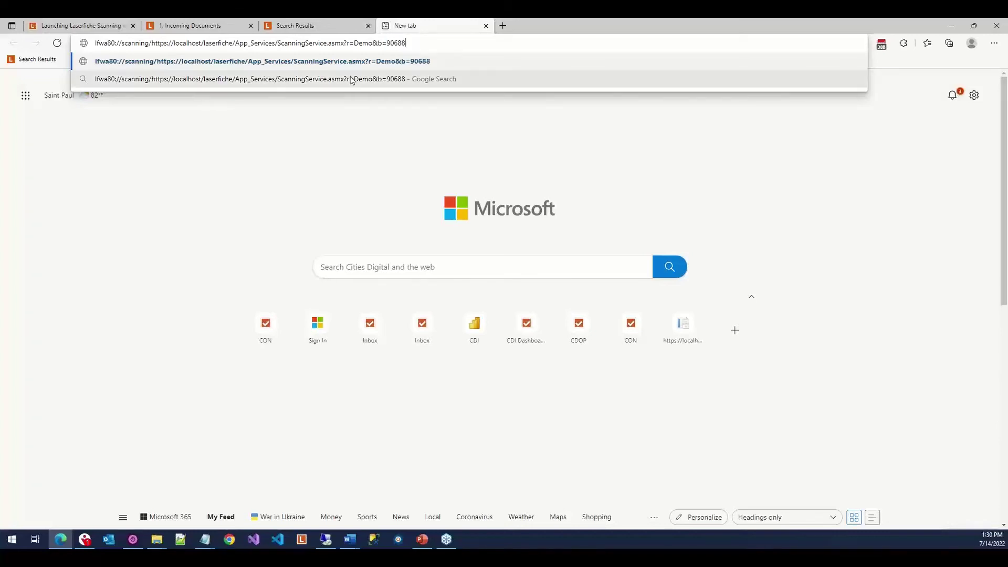
{"action": "key", "text": "Return"}
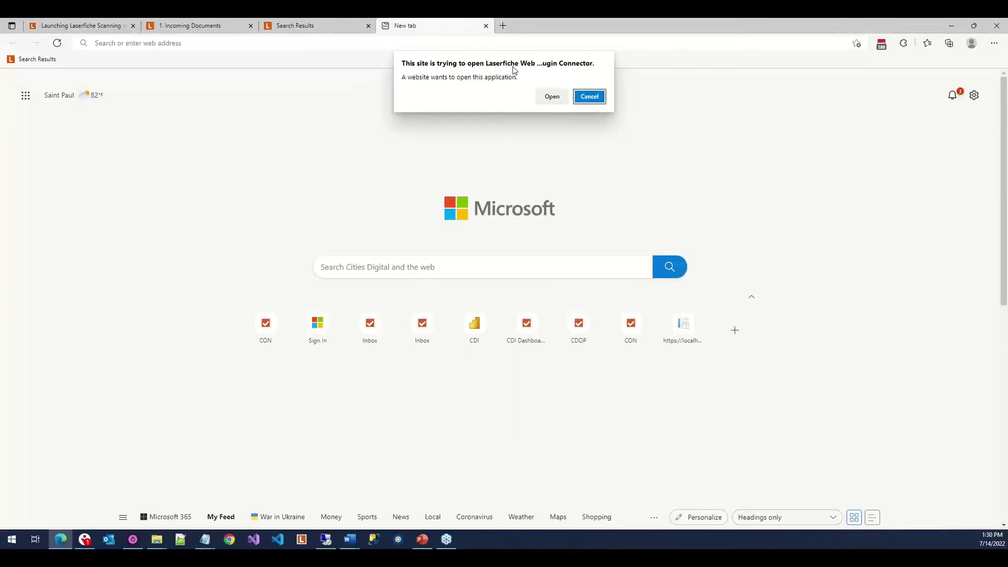
Allow the connector, sign in to Demo with Laserfiche authentication, then close Laserfiche Scanning.
{"action": "left_click", "coordinate": [550, 104]}
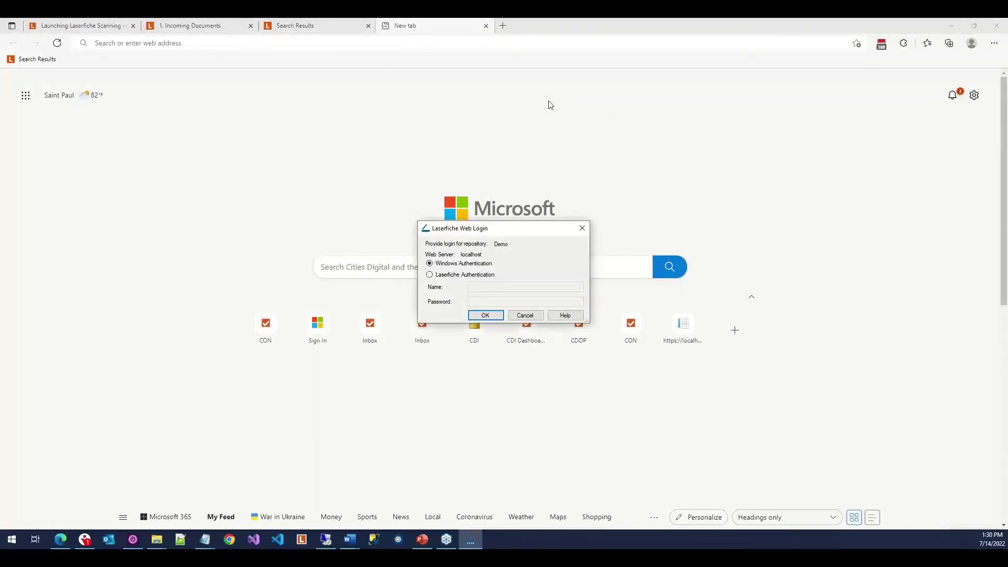
{"action": "left_click", "coordinate": [457, 276]}
{"action": "key", "text": "Tab"}
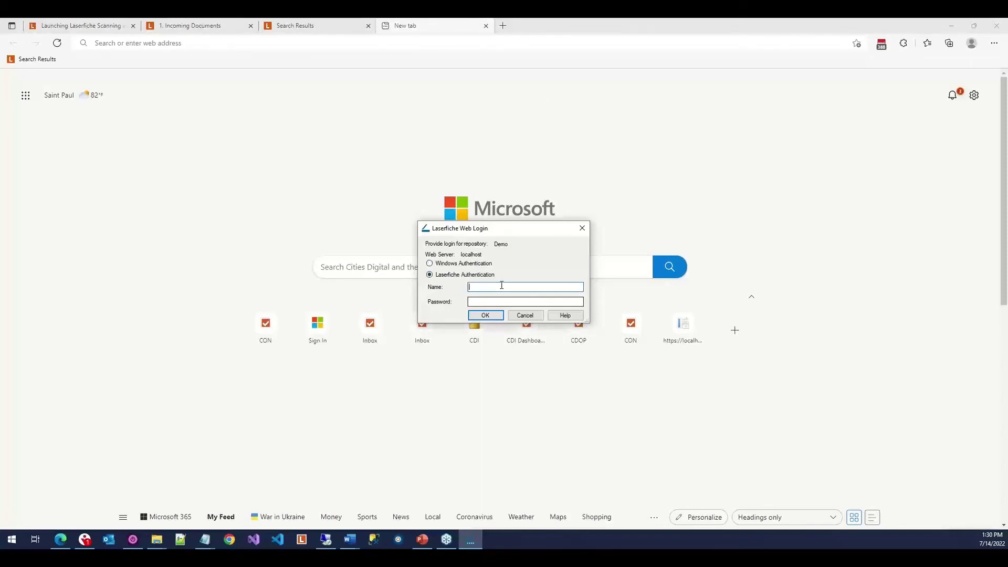
{"action": "type", "text": "adm"}
{"action": "key", "text": "Tab"}
{"action": "type", "text": "admin"}
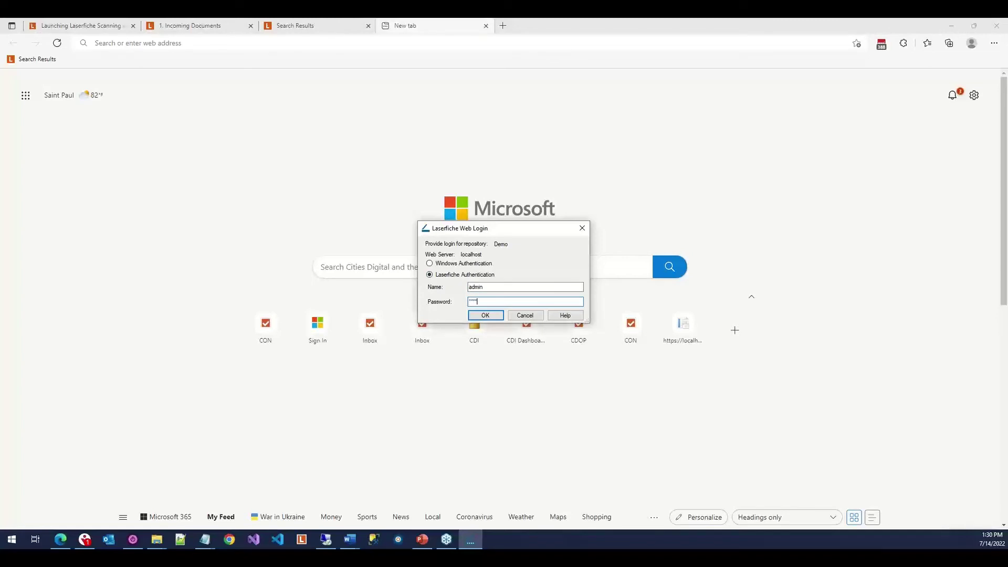
{"action": "key", "text": "Return"}
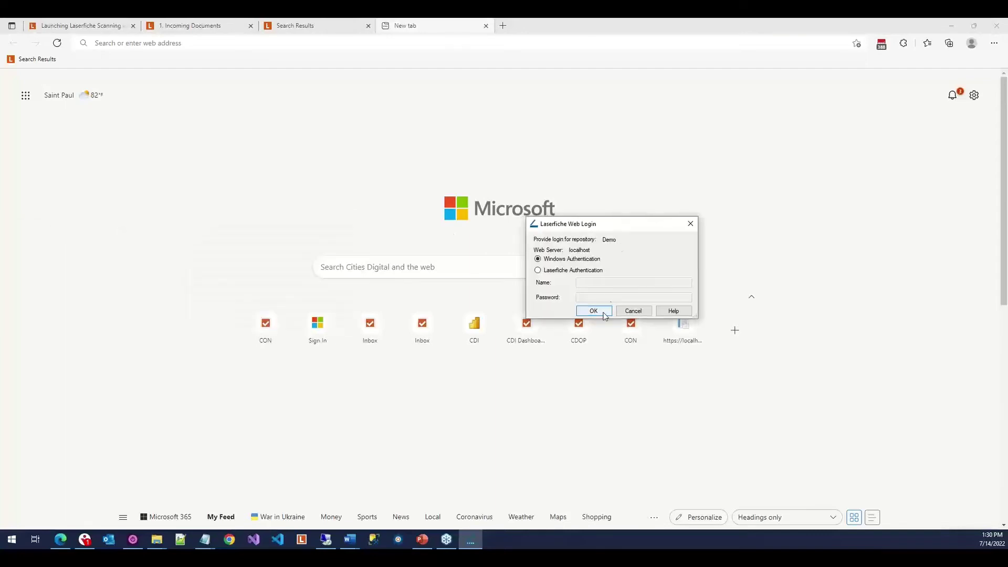
{"action": "left_click", "coordinate": [602, 313]}
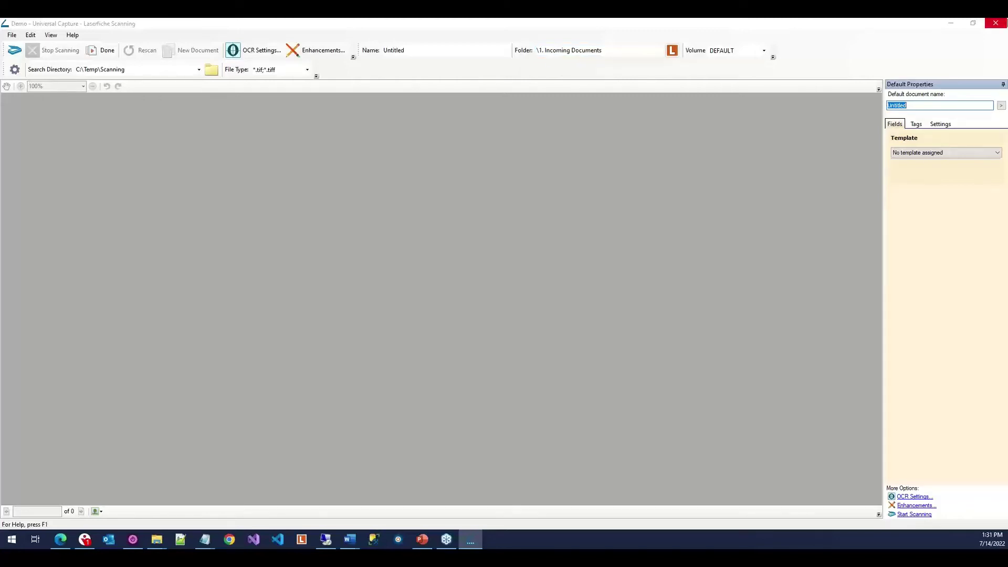
{"action": "left_click", "coordinate": [1002, 25]}
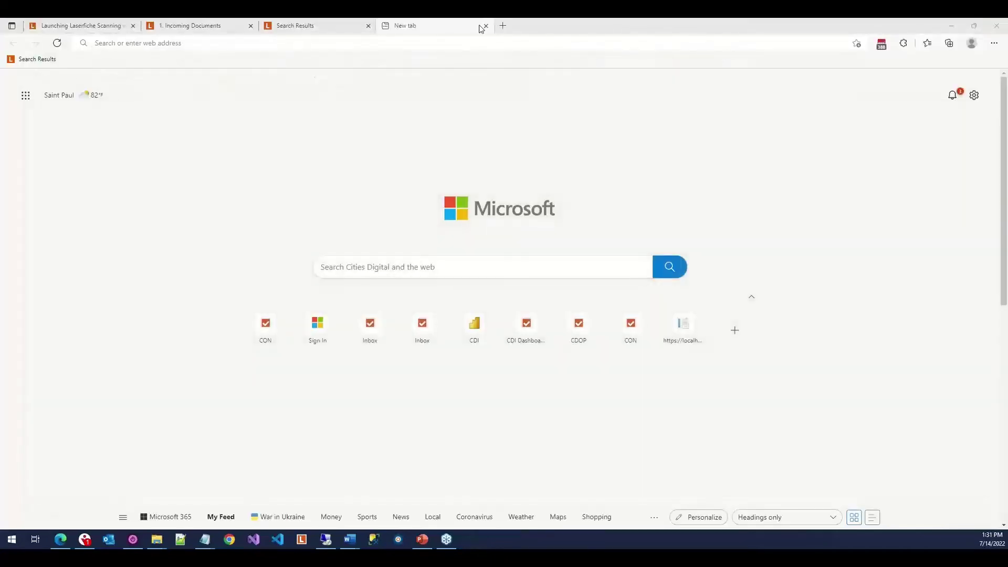
Open the Contracts folder and copy its entry ID 95796 from the web address.
{"action": "left_click", "coordinate": [219, 25]}
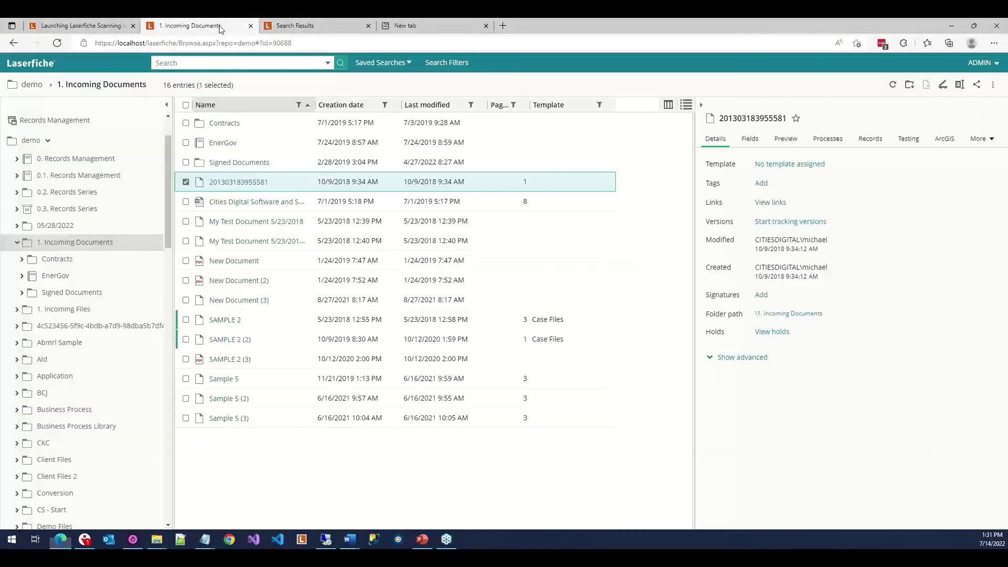
{"action": "left_click", "coordinate": [227, 126]}
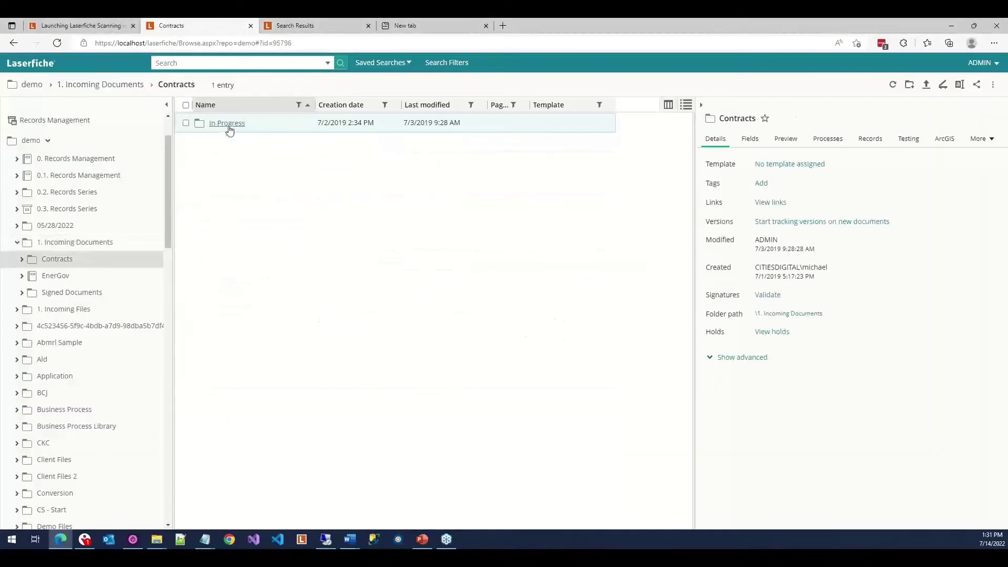
{"action": "double_click", "coordinate": [283, 44]}
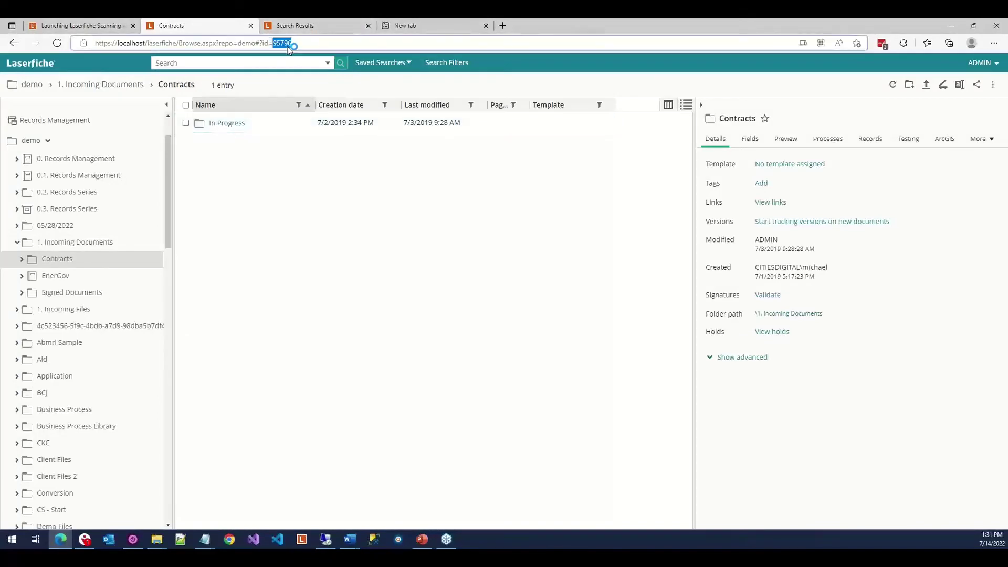
{"action": "right_click", "coordinate": [280, 47]}
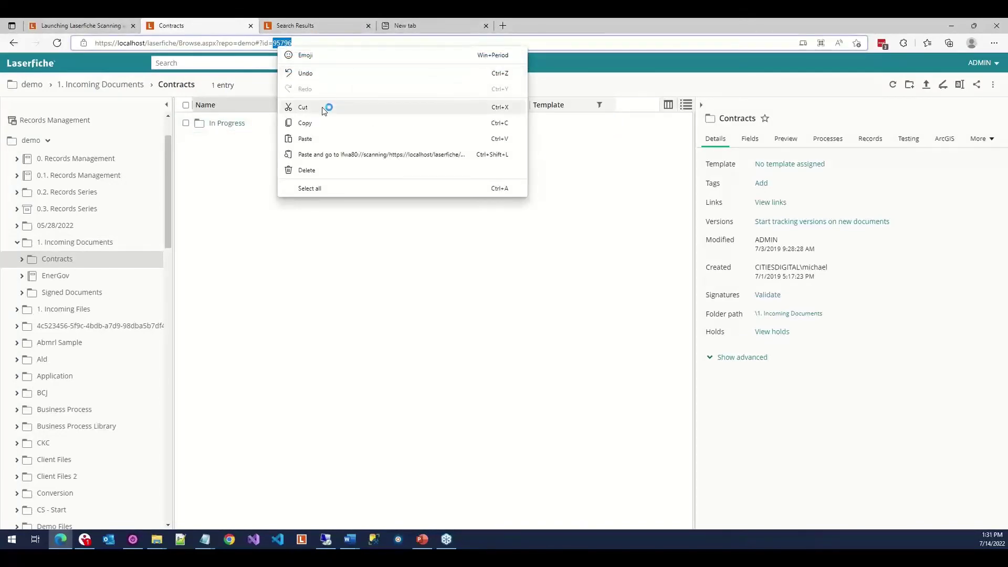
{"action": "left_click", "coordinate": [326, 123]}
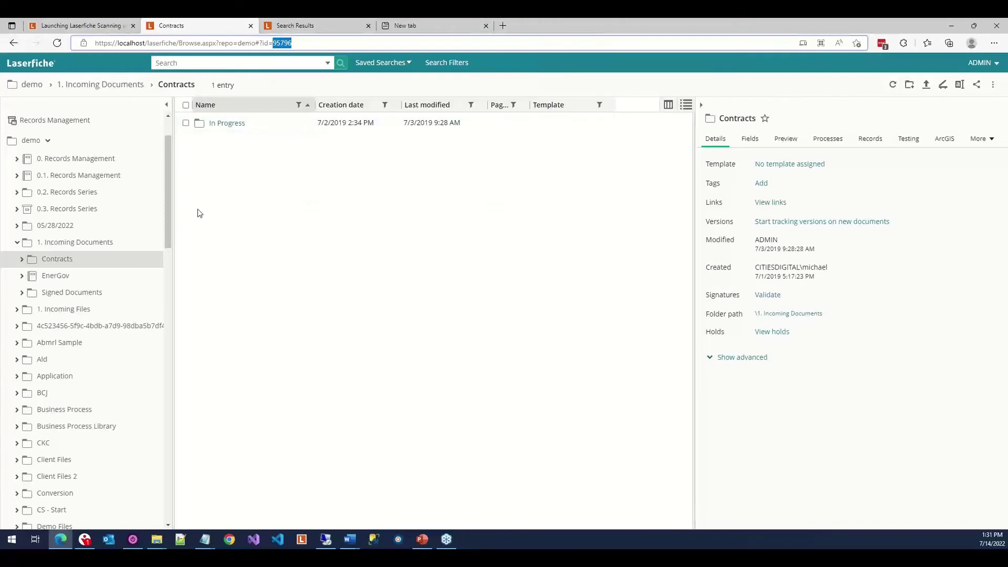
Go to the blank new tab with the address bar focused.
{"action": "key", "text": "alt+Tab"}
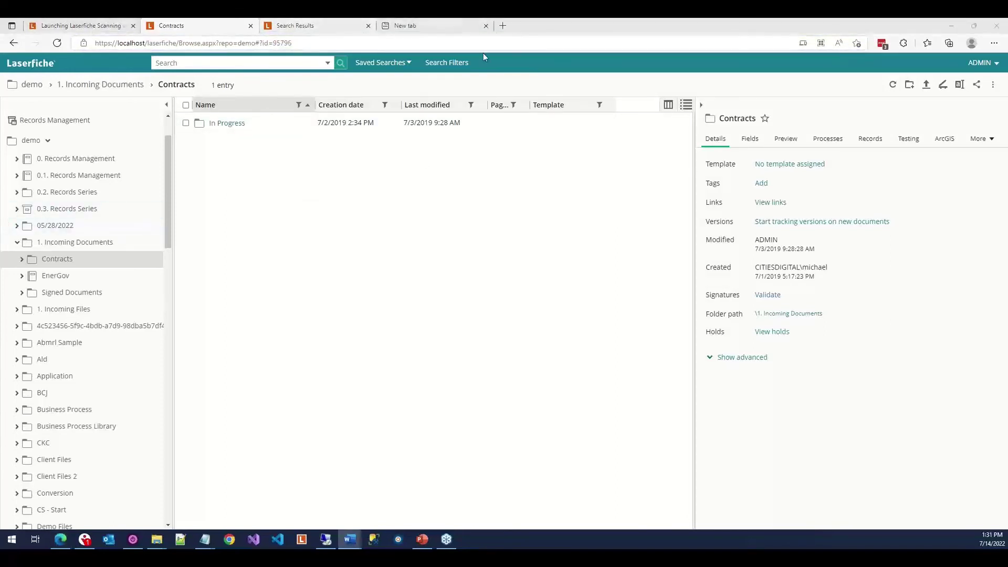
{"action": "left_click", "coordinate": [464, 24]}
{"action": "key", "text": "ctrl+l"}
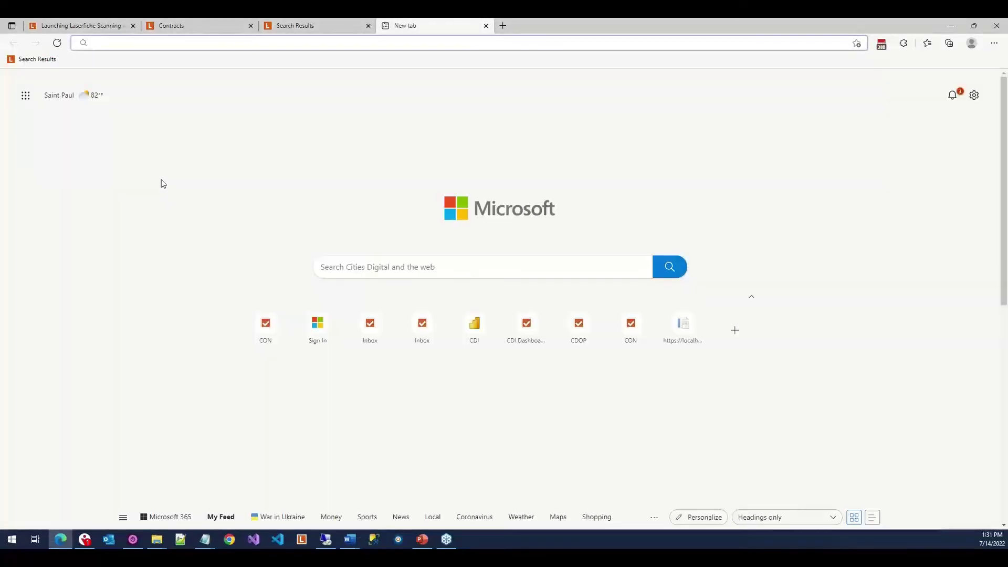
Paste the saved scanning link, change its b= value from 90688 to 95796, and launch it.
{"action": "key", "text": "super+v"}
{"action": "left_click", "coordinate": [164, 128]}
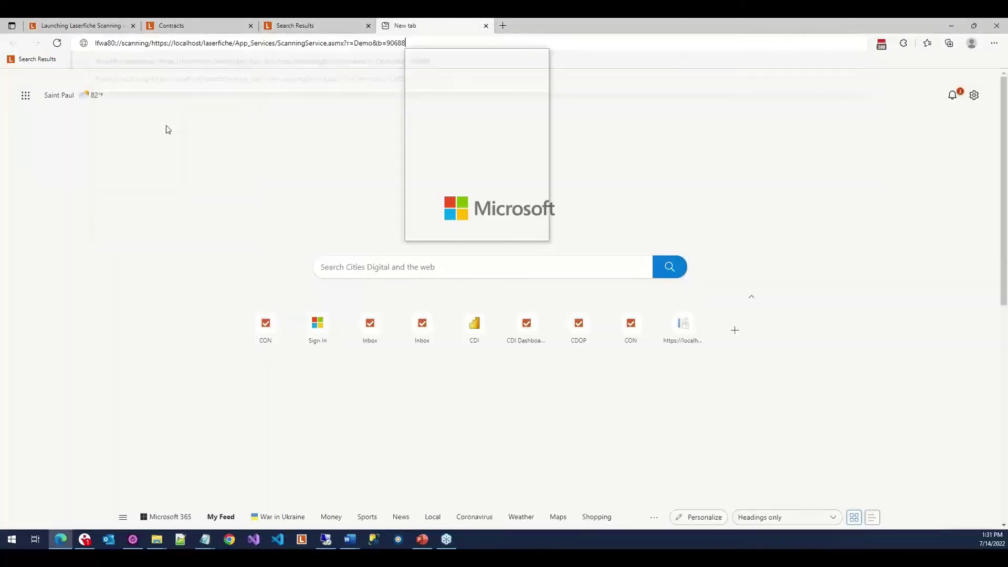
{"action": "key", "text": "shift+Left"}
{"action": "key", "text": "shift+Left"}
{"action": "key", "text": "shift+Left"}
{"action": "key", "text": "shift+Left"}
{"action": "key", "text": "shift+Left"}
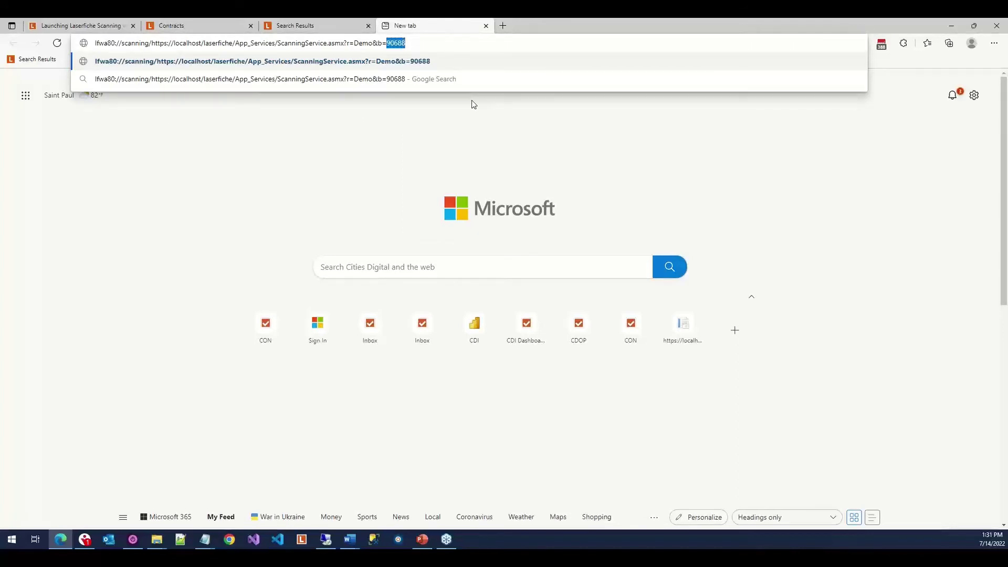
{"action": "type", "text": "lfwa80://scanning/https://localhost/laserfiche/App_Services/ScanningService.asmx?r=Demo&b=90688"}
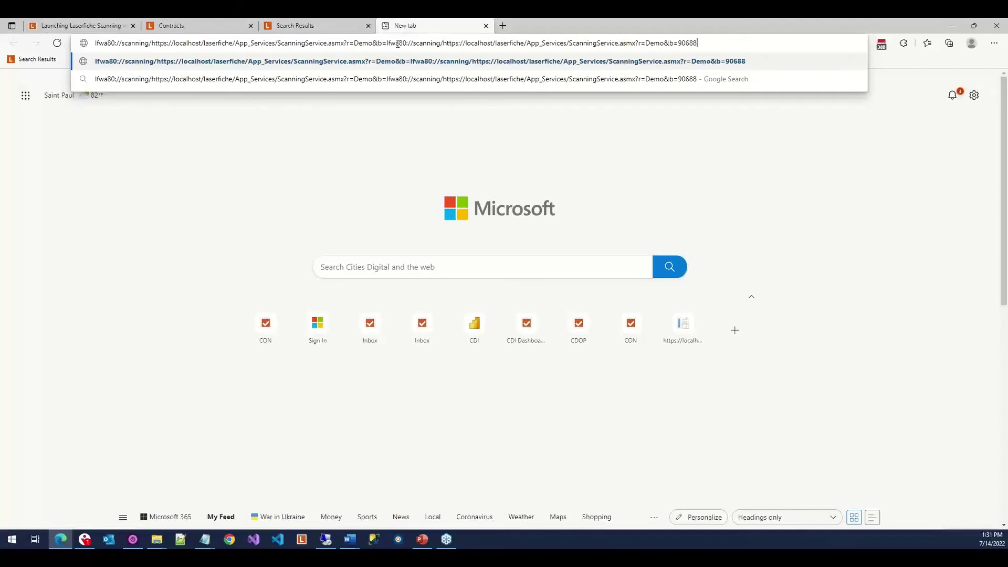
{"action": "left_click_drag", "start_coordinate": [387, 43], "coordinate": [697, 44]}
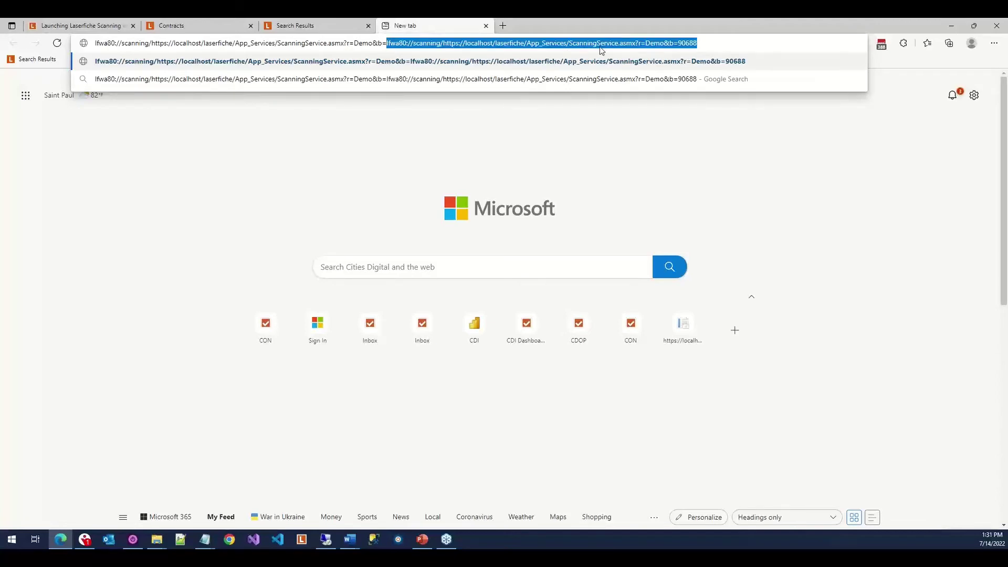
{"action": "key", "text": "BackSpace"}
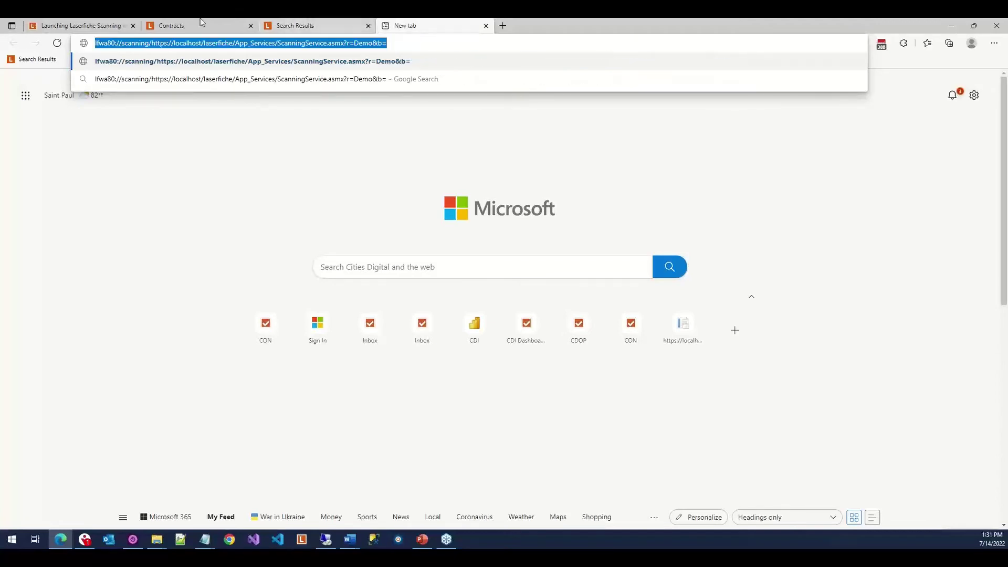
{"action": "left_click", "coordinate": [195, 24]}
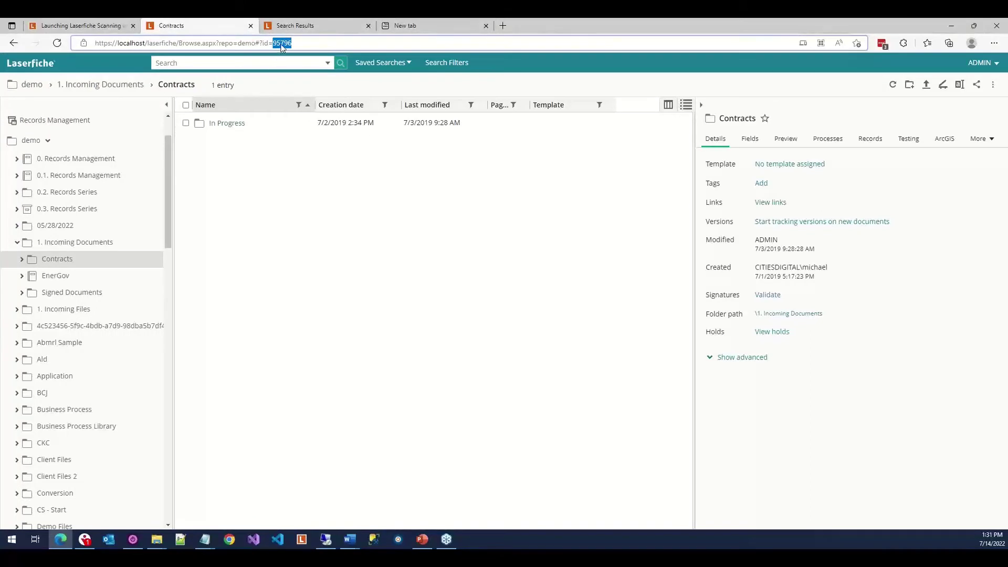
{"action": "left_click", "coordinate": [407, 25]}
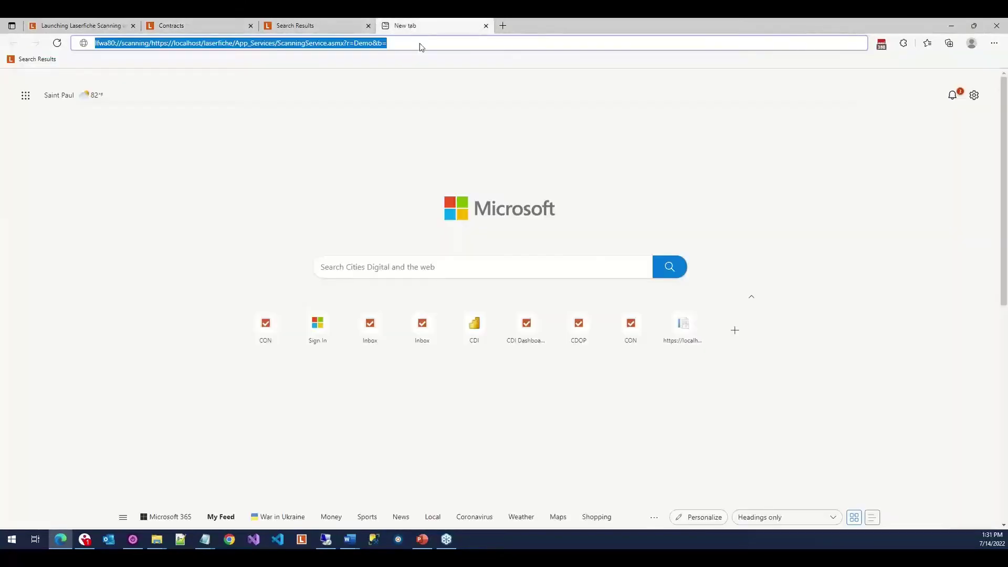
{"action": "left_click", "coordinate": [420, 43]}
{"action": "type", "text": "957"}
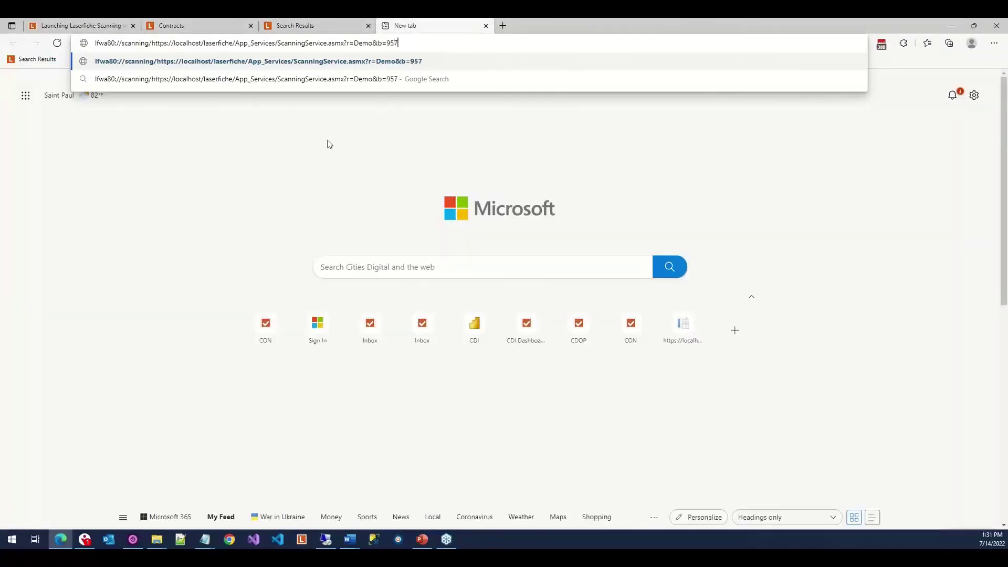
{"action": "type", "text": "96"}
{"action": "key", "text": "Return"}
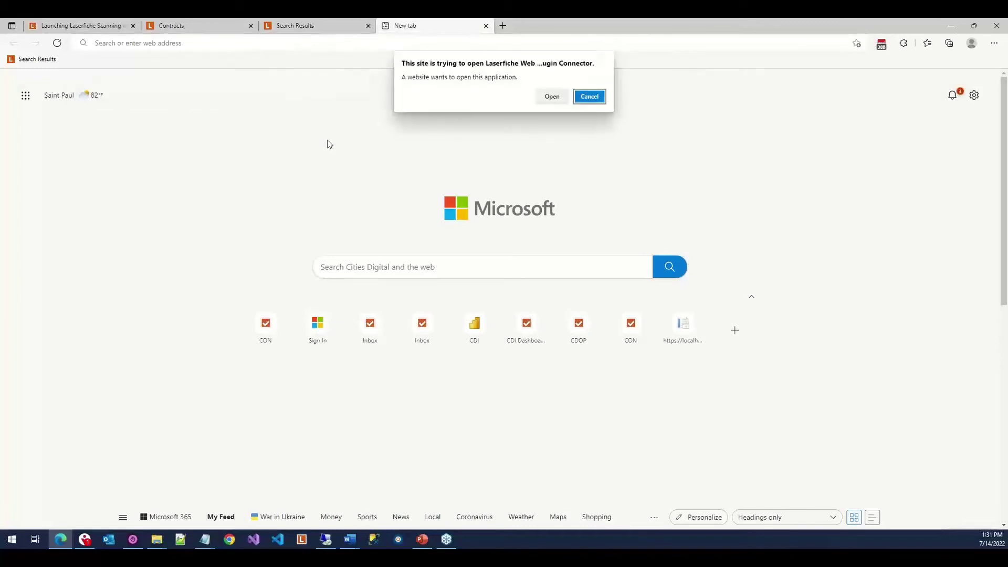
Allow the connector, log in with Windows authentication, scan the 10-page document and store it in Contracts.
{"action": "left_click", "coordinate": [552, 96]}
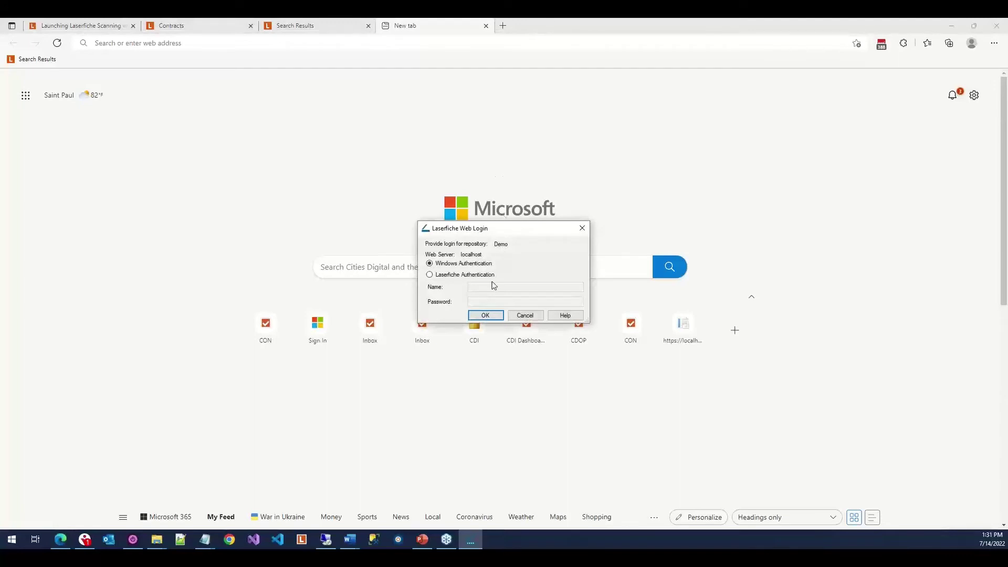
{"action": "left_click", "coordinate": [486, 315]}
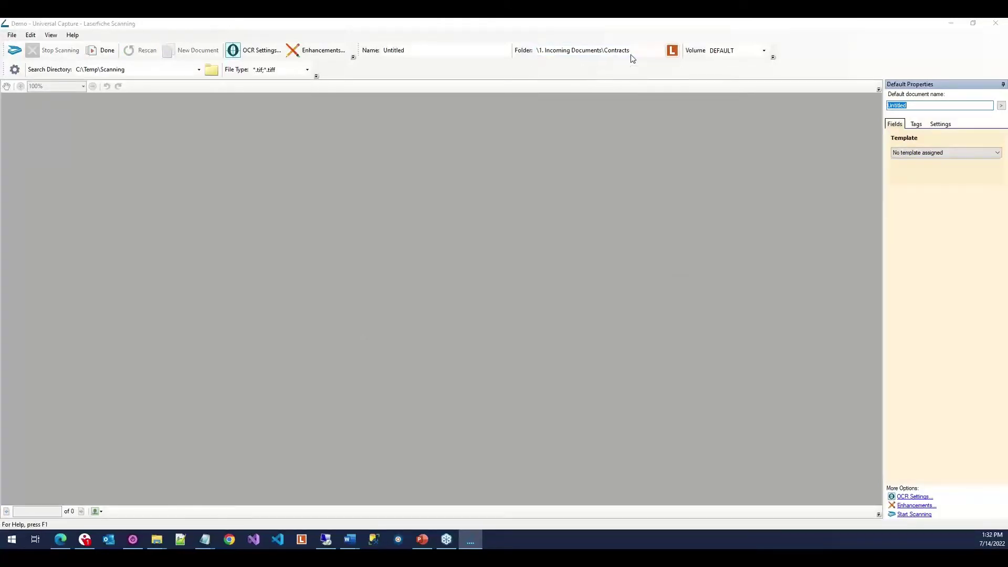
{"action": "left_click", "coordinate": [933, 106]}
{"action": "left_click", "coordinate": [16, 58]}
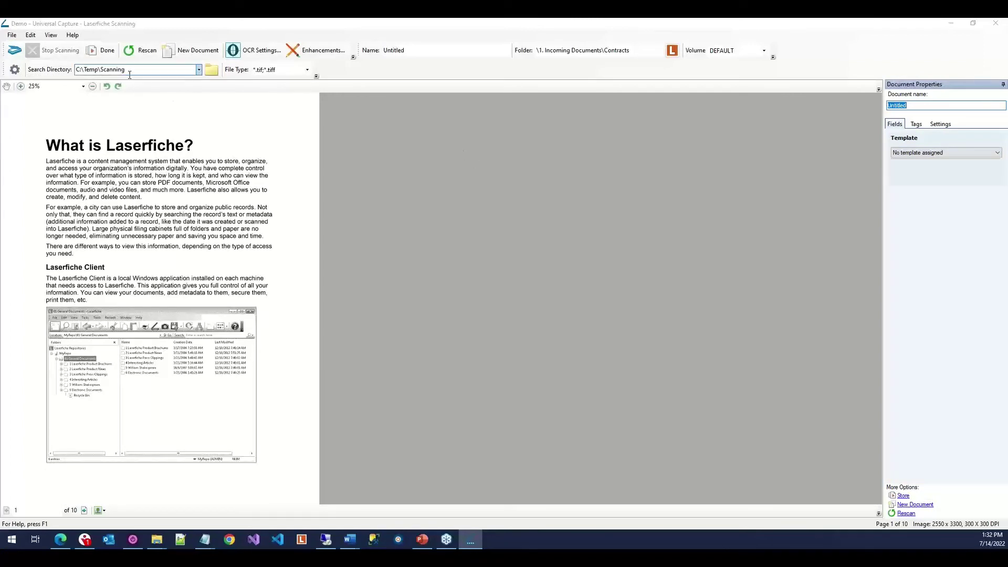
{"action": "left_click", "coordinate": [105, 53]}
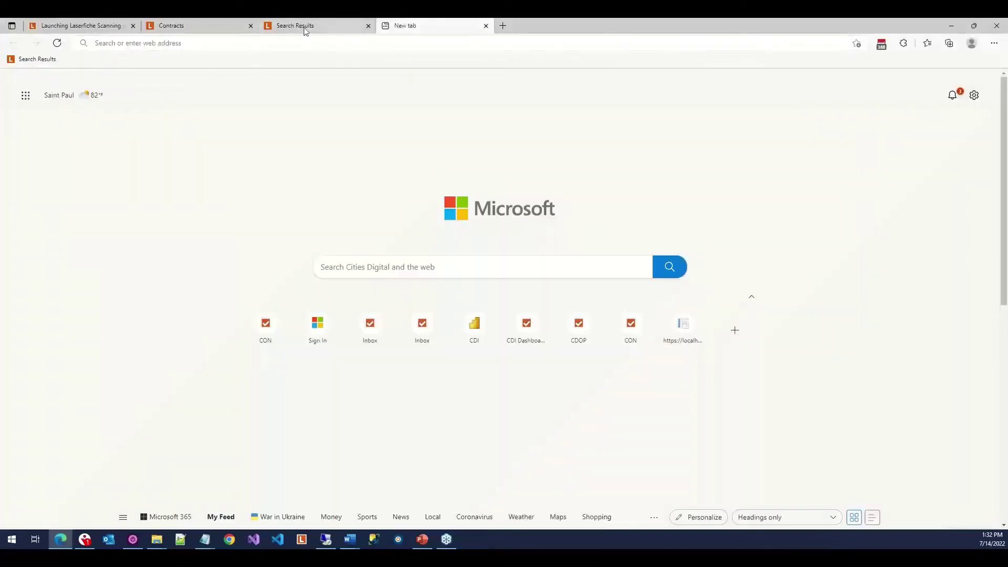
Refresh the Contracts folder and open the new 10-page Untitled document.
{"action": "left_click", "coordinate": [219, 21]}
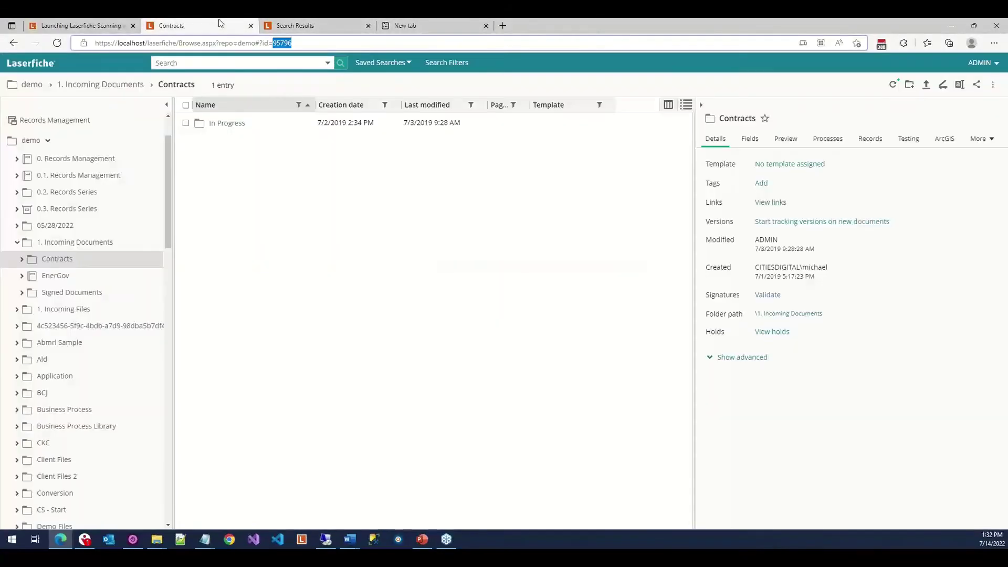
{"action": "left_click", "coordinate": [895, 86]}
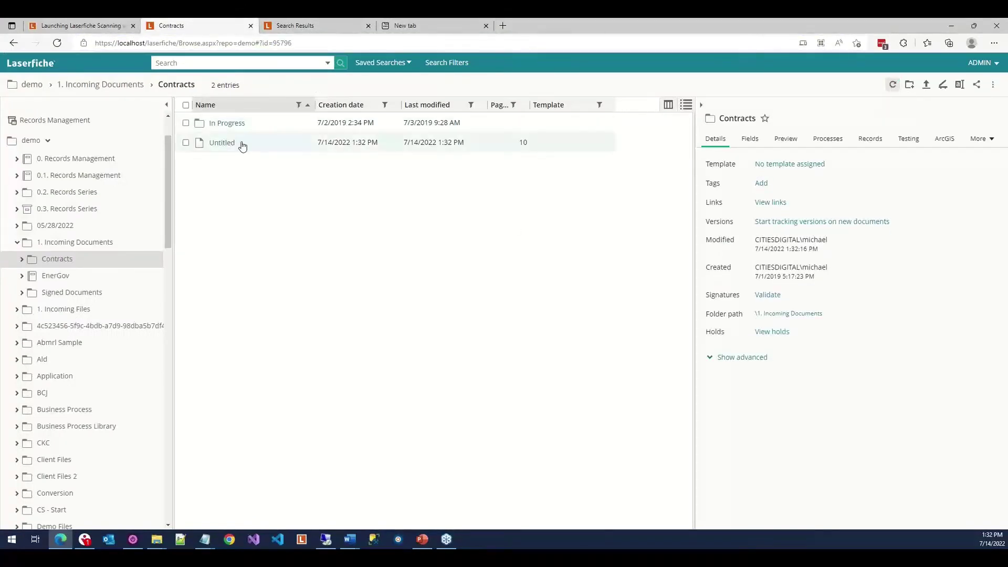
{"action": "left_click", "coordinate": [423, 141]}
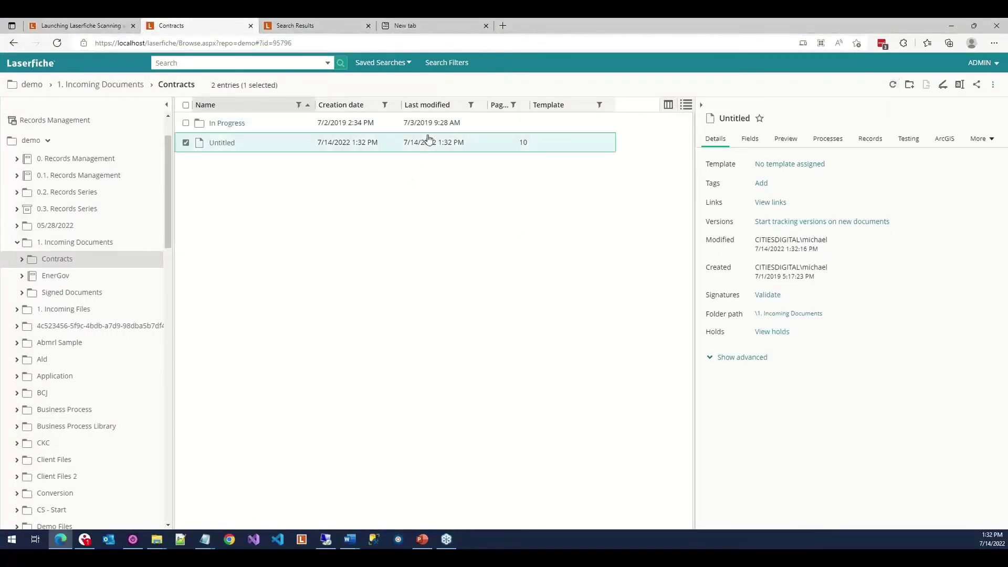
{"action": "left_click", "coordinate": [226, 147]}
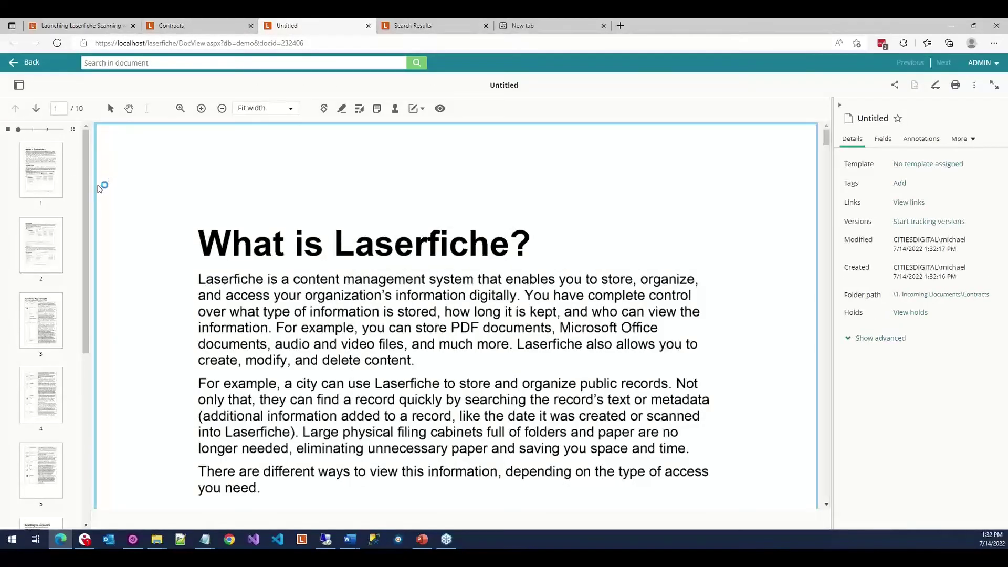
{"action": "left_click_drag", "start_coordinate": [86, 203], "coordinate": [90, 471]}
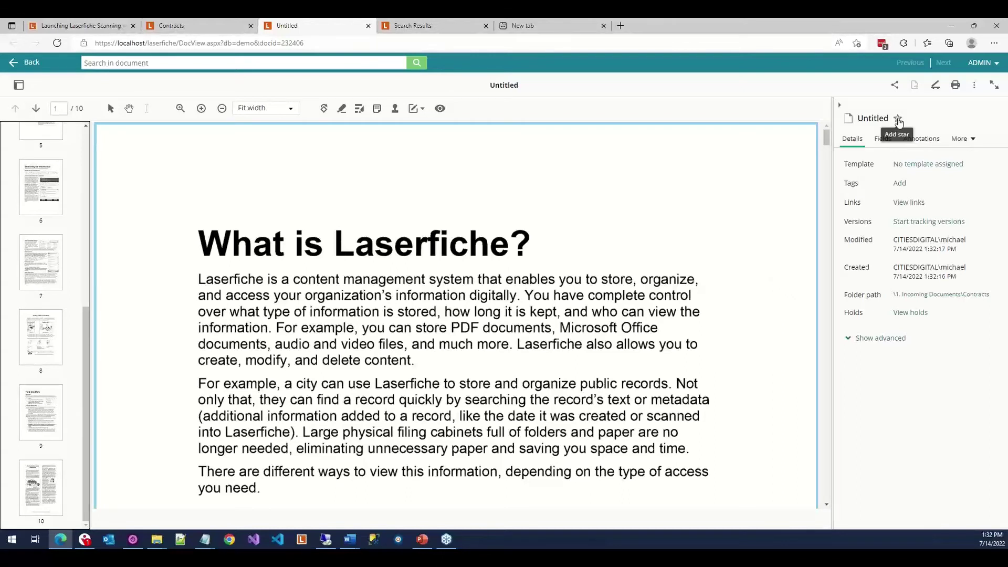
Star the Untitled document and return to the Contracts folder.
{"action": "left_click", "coordinate": [898, 120]}
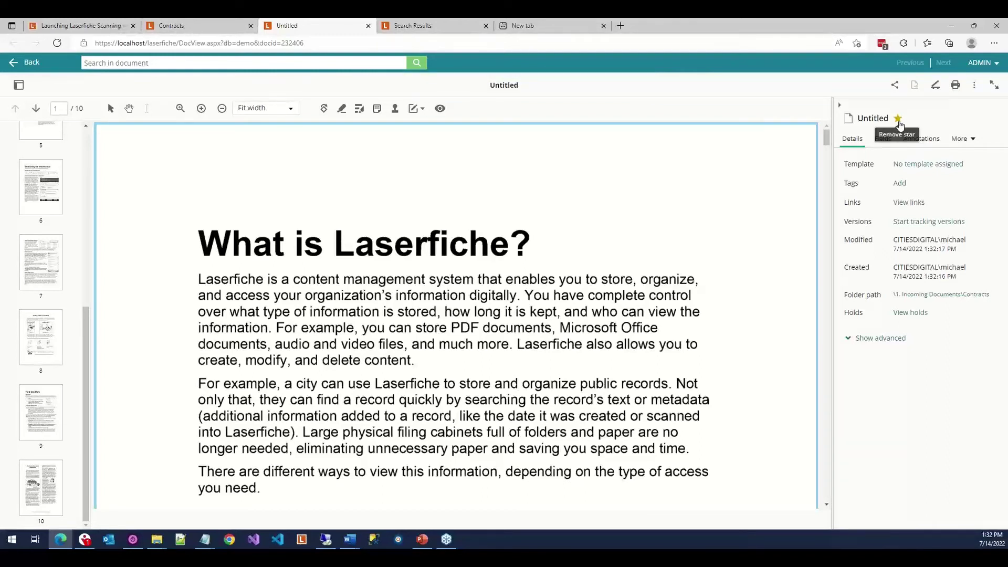
{"action": "left_click", "coordinate": [898, 119]}
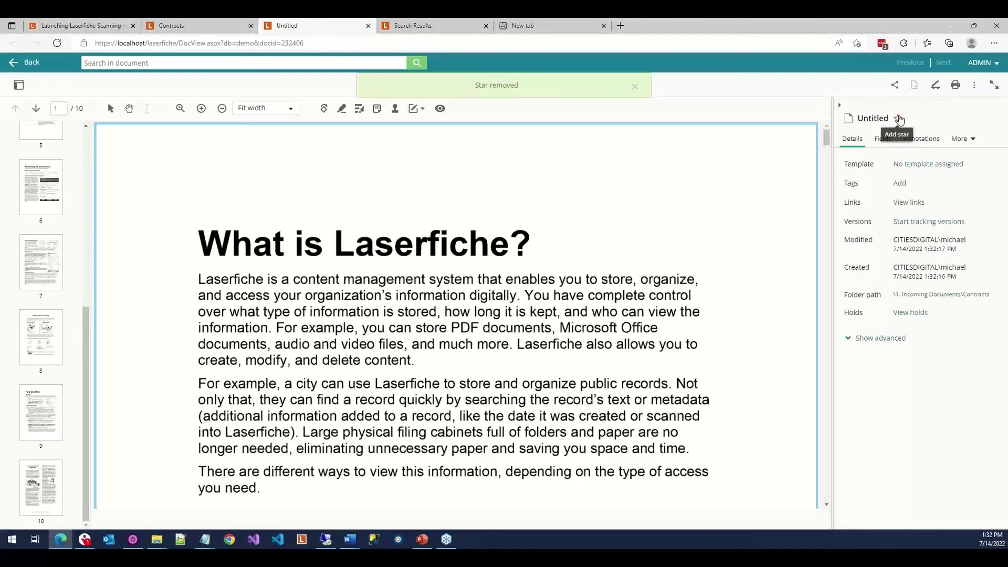
{"action": "left_click", "coordinate": [898, 119]}
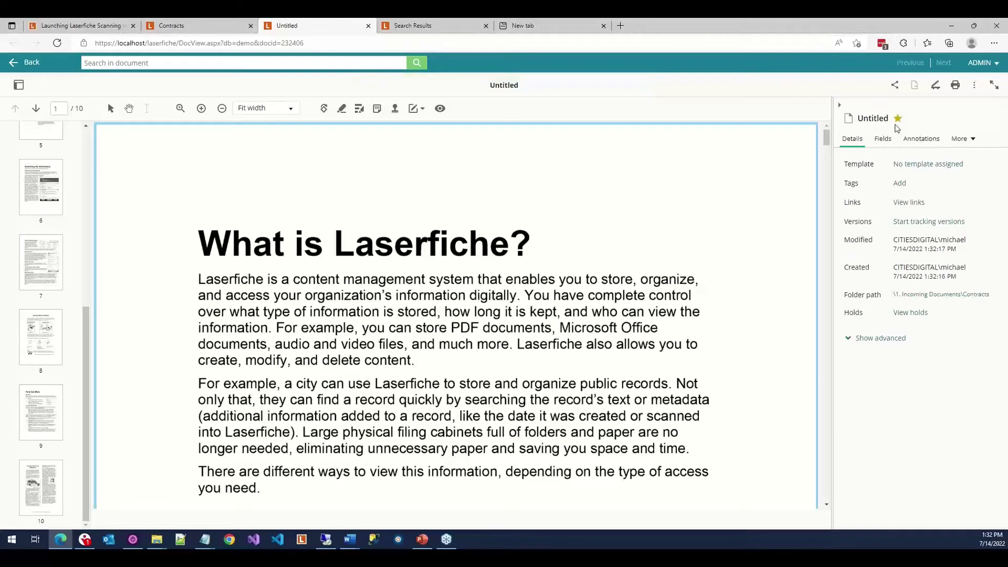
{"action": "left_click", "coordinate": [187, 29]}
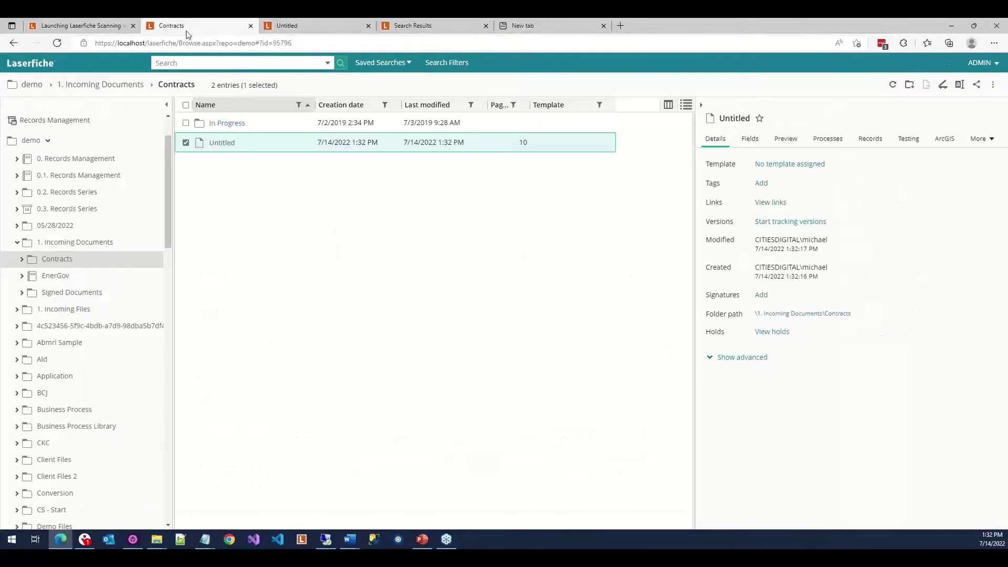
Star Snapshot Document in the CKC folder.
{"action": "scroll", "coordinate": [48, 150], "scroll_direction": "up", "scroll_amount": 2}
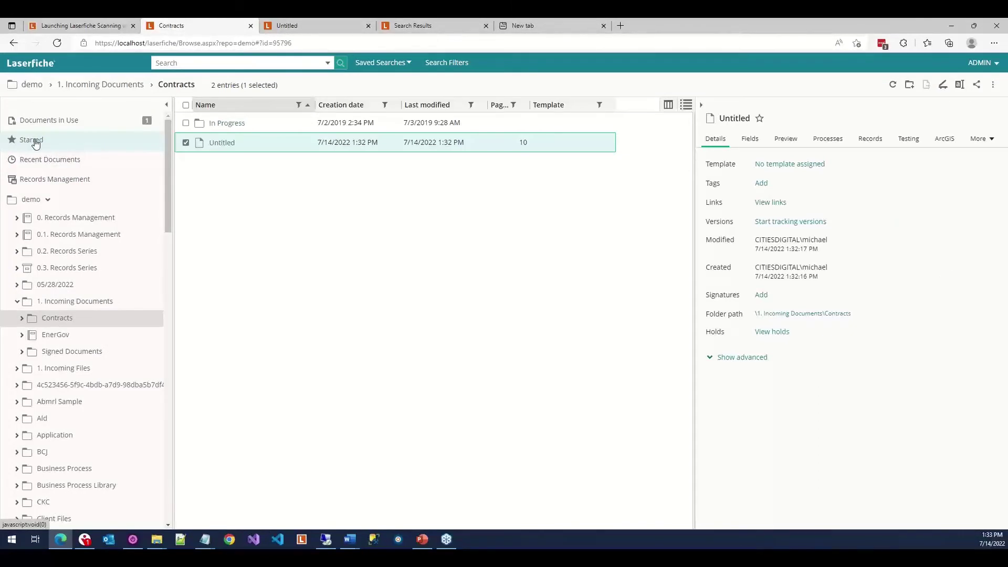
{"action": "left_click", "coordinate": [36, 143]}
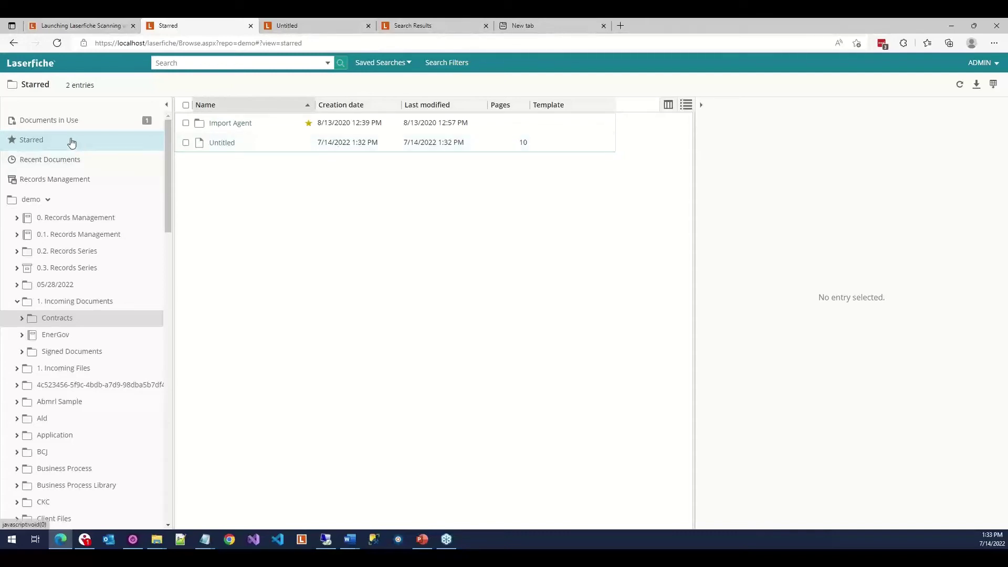
{"action": "left_click", "coordinate": [45, 502]}
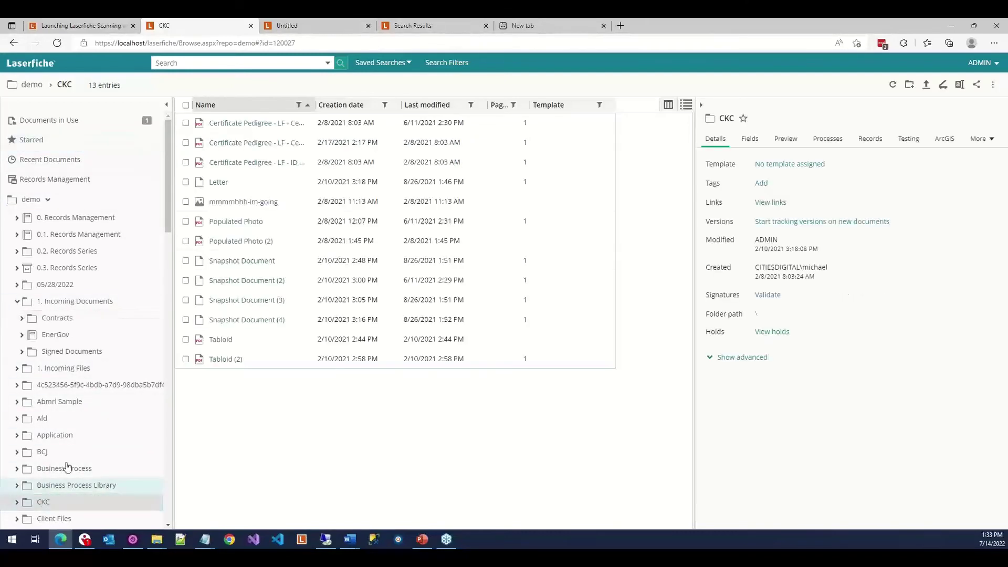
{"action": "right_click", "coordinate": [411, 267]}
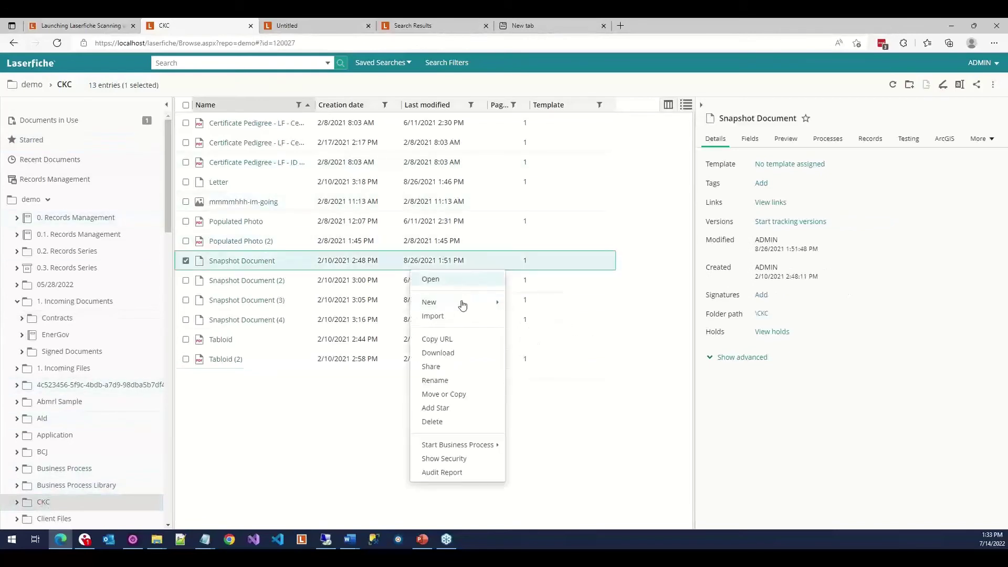
{"action": "left_click", "coordinate": [455, 414]}
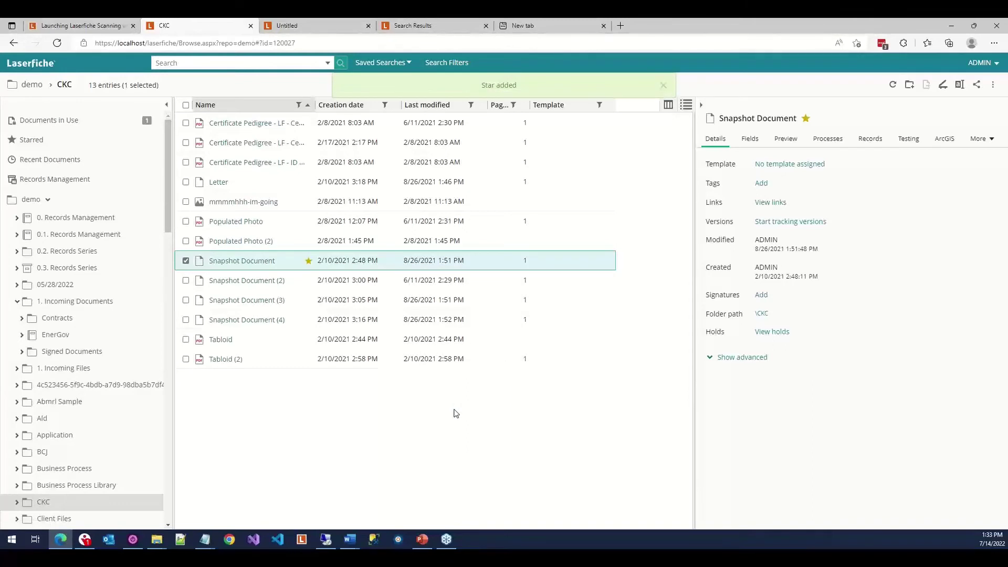
{"action": "left_click", "coordinate": [806, 119]}
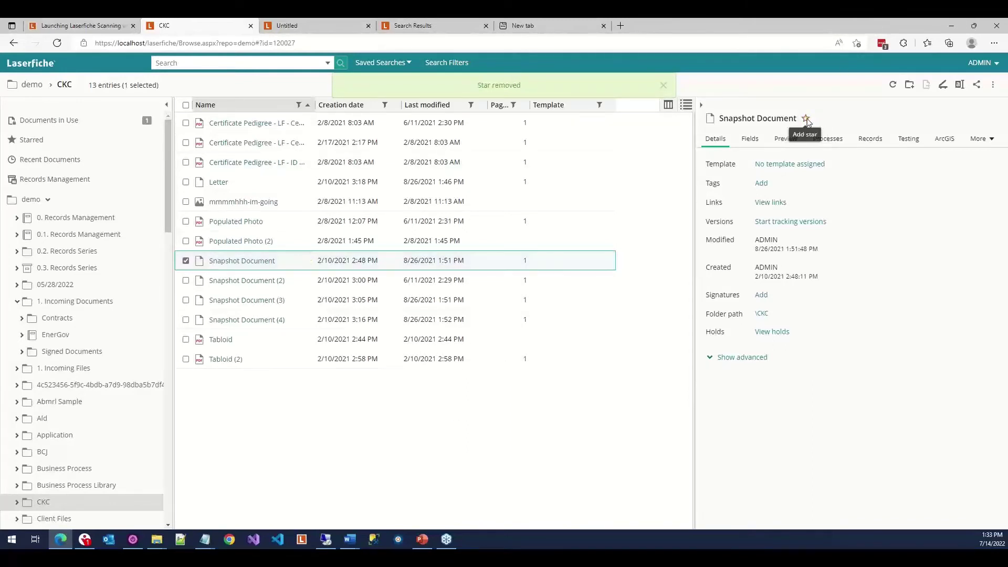
{"action": "left_click", "coordinate": [806, 119]}
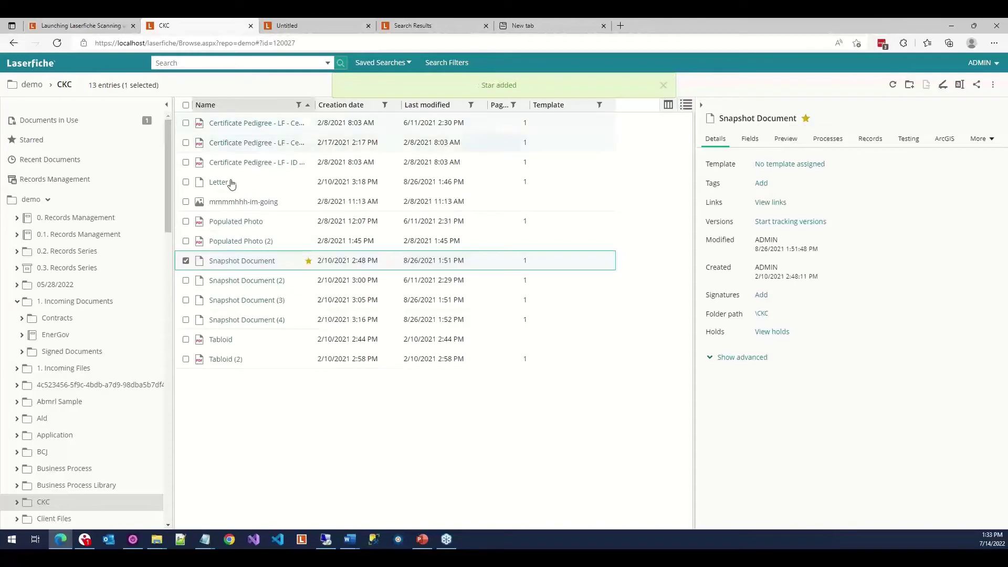
Star the Signed Documents folder and view the four-entry Starred list.
{"action": "right_click", "coordinate": [72, 357]}
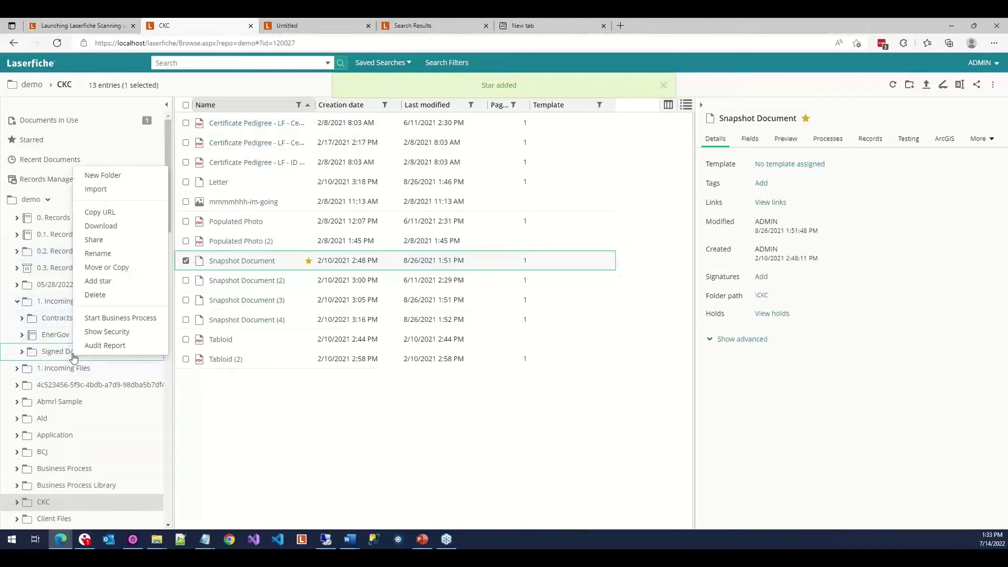
{"action": "left_click", "coordinate": [113, 285]}
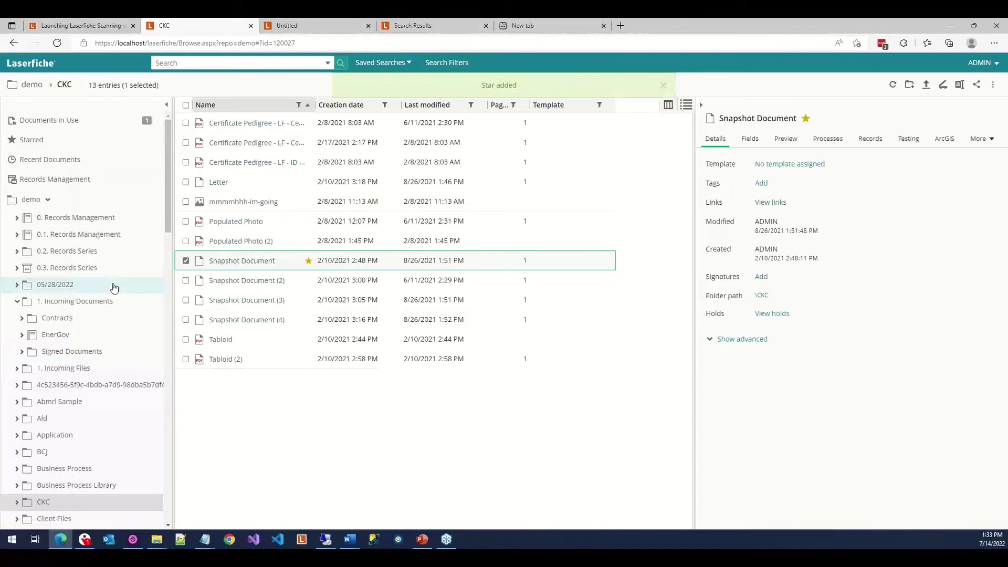
{"action": "left_click", "coordinate": [66, 138]}
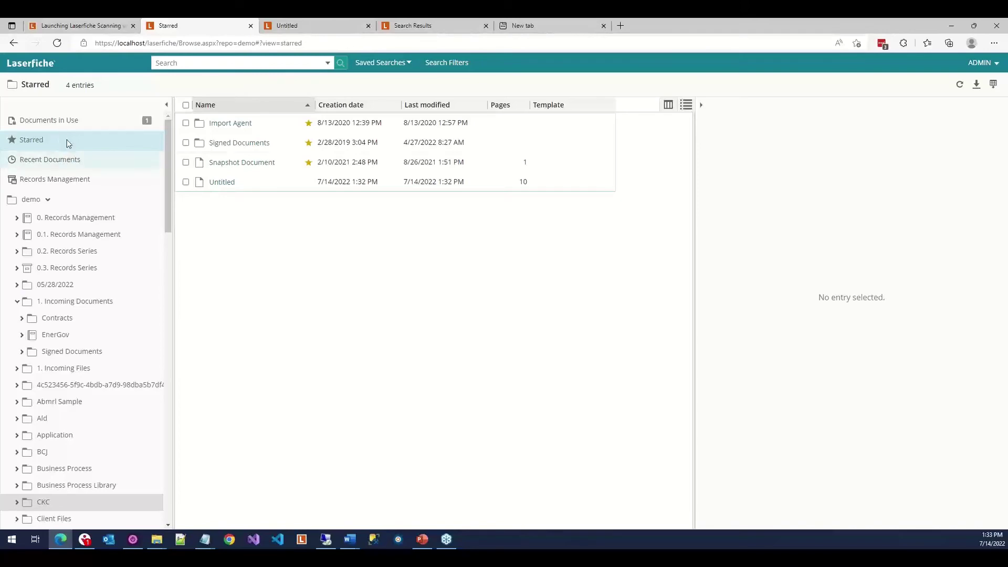
{"action": "left_click", "coordinate": [326, 539]}
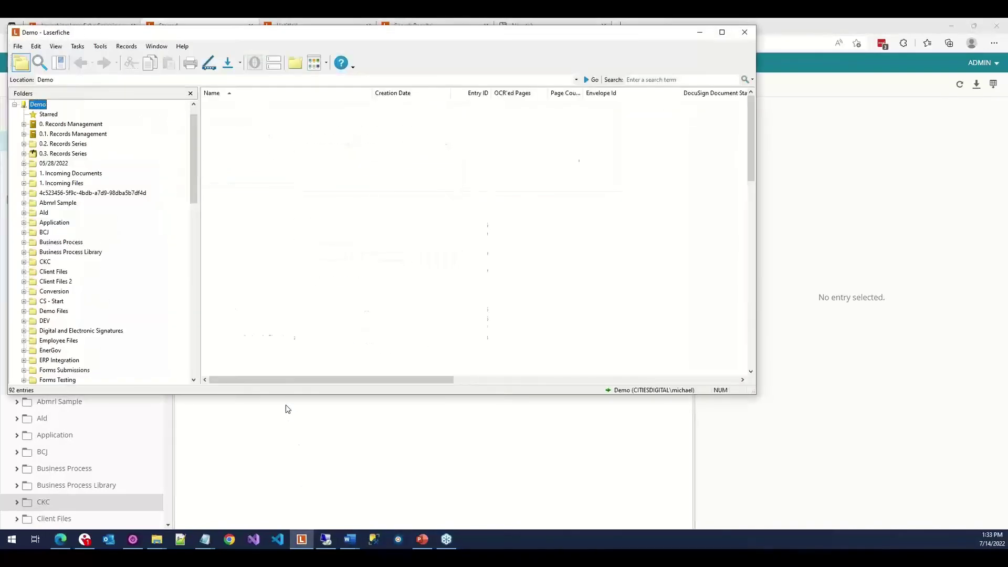
View Starred in the Windows client and reposition its window.
{"action": "left_click", "coordinate": [46, 114]}
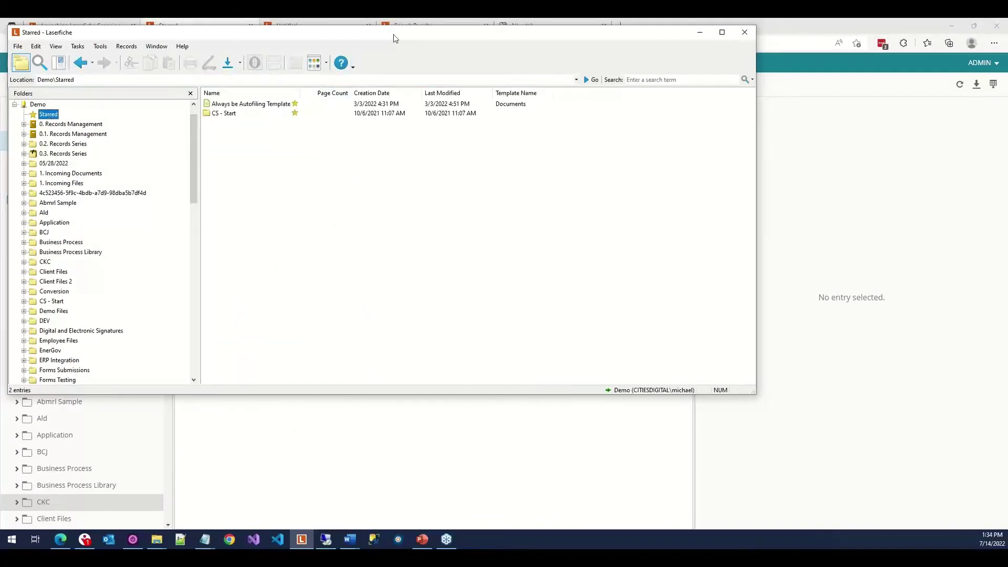
{"action": "left_click_drag", "start_coordinate": [392, 33], "coordinate": [509, 118]}
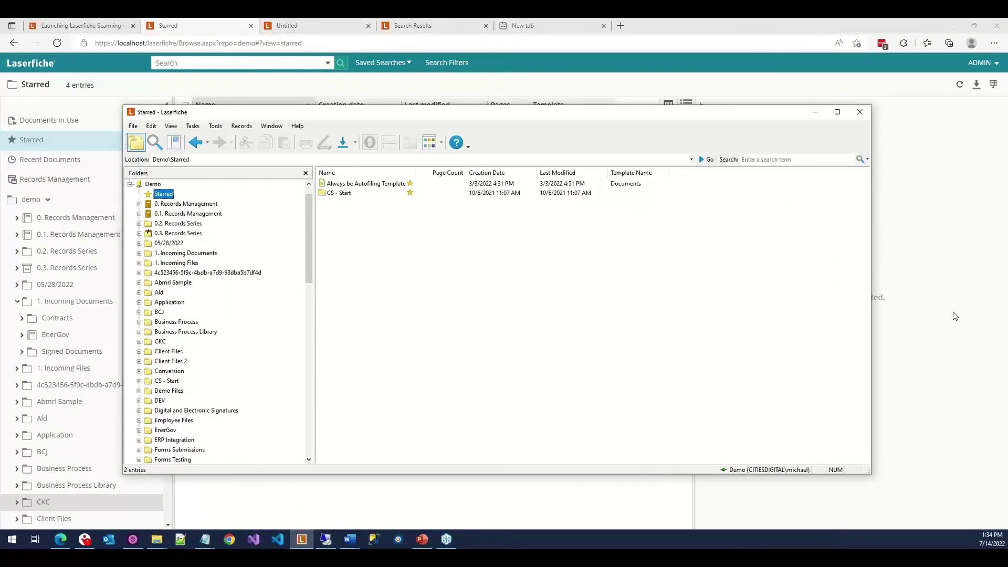
{"action": "left_click_drag", "start_coordinate": [566, 117], "coordinate": [543, 134]}
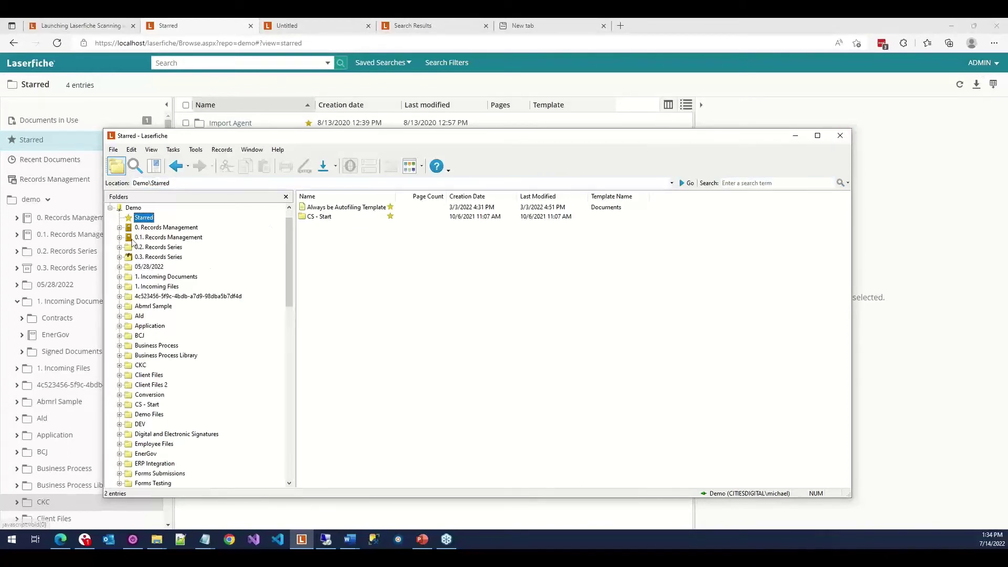
Sign out of Demo, sign back in with administrator password credentials, and show the four starred entries.
{"action": "right_click", "coordinate": [131, 207]}
{"action": "left_click", "coordinate": [157, 474]}
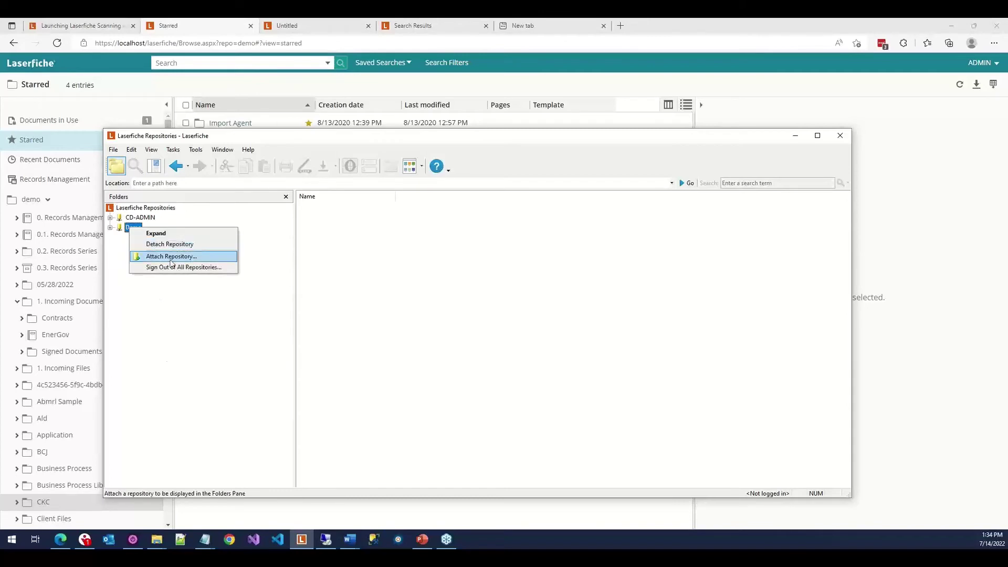
{"action": "left_click", "coordinate": [168, 235]}
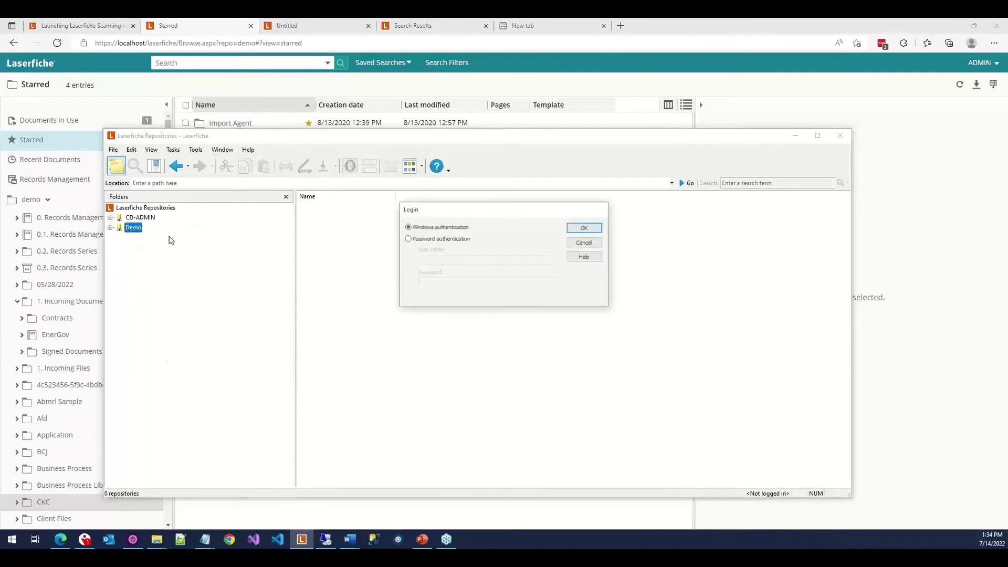
{"action": "left_click", "coordinate": [446, 239]}
{"action": "type", "text": "admin"}
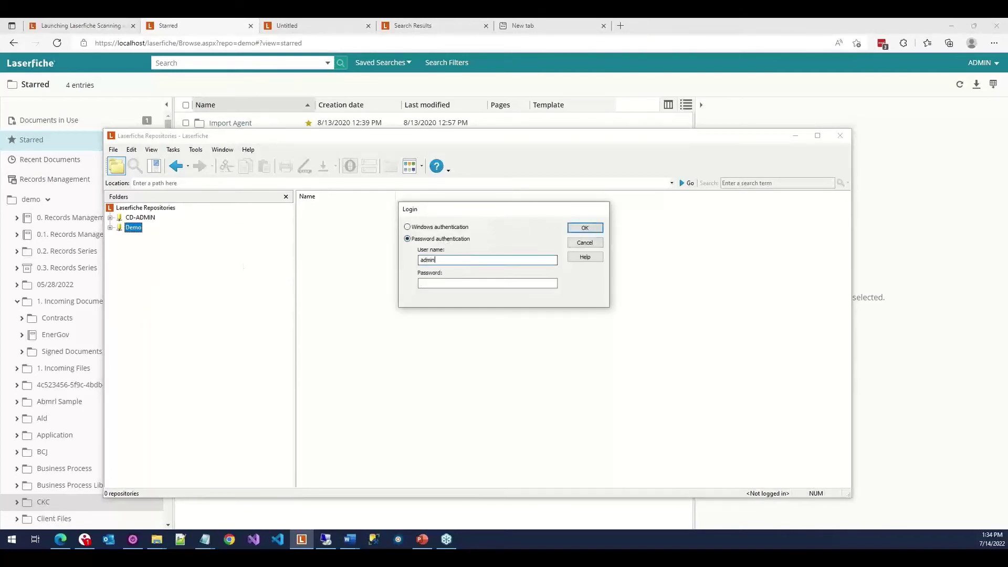
{"action": "key", "text": "Tab"}
{"action": "type", "text": "•••••"}
{"action": "key", "text": "Return"}
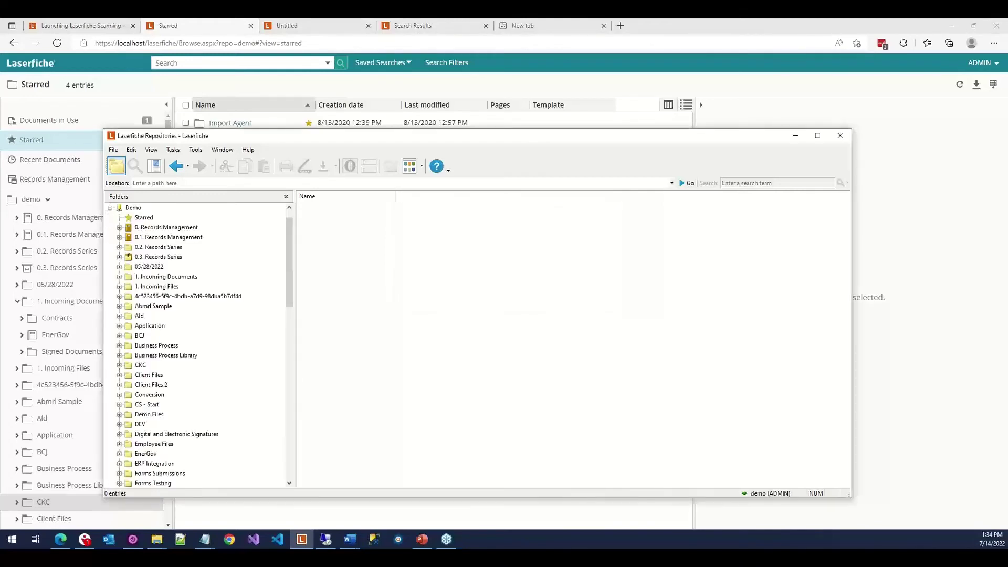
{"action": "left_click", "coordinate": [139, 218]}
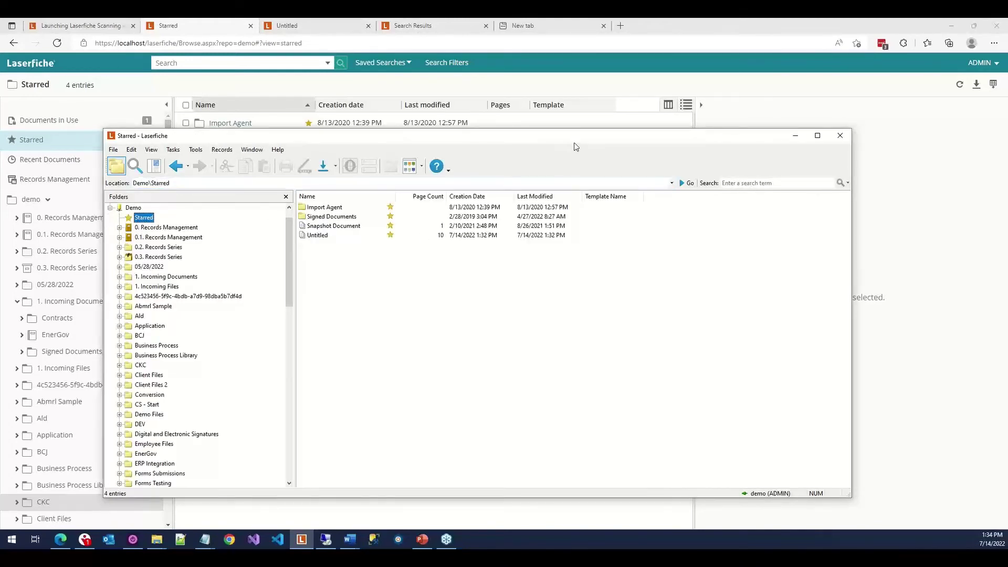
In 1. Incoming Documents, add a star to New Document and open Sample 5 (3).
{"action": "left_click_drag", "start_coordinate": [575, 140], "coordinate": [565, 232]}
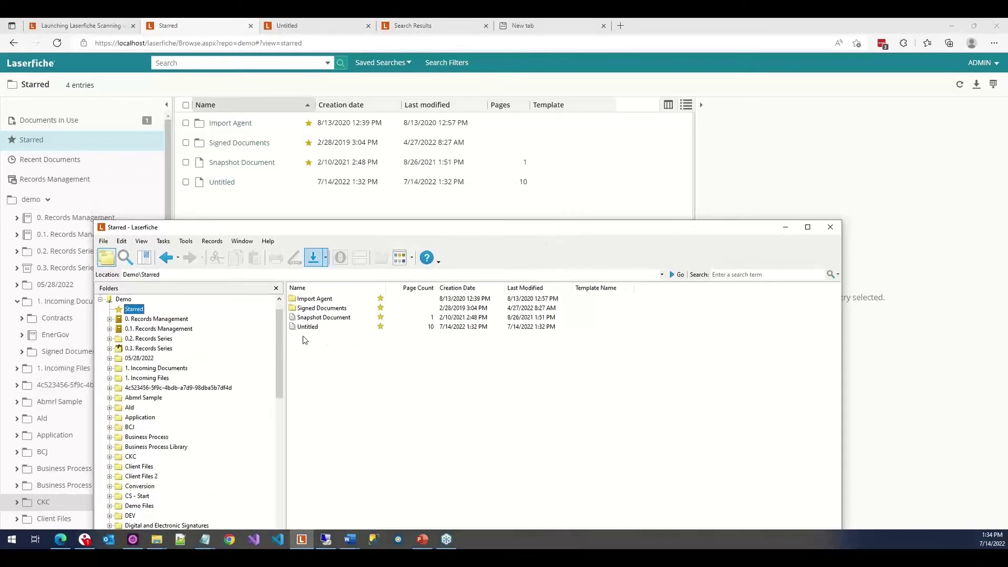
{"action": "right_click", "coordinate": [419, 331]}
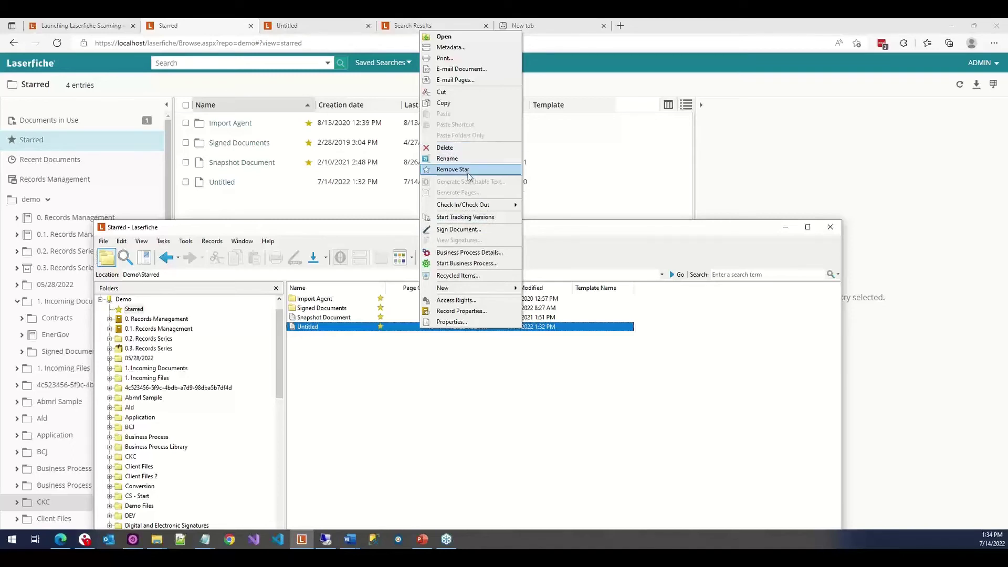
{"action": "left_click", "coordinate": [156, 368]}
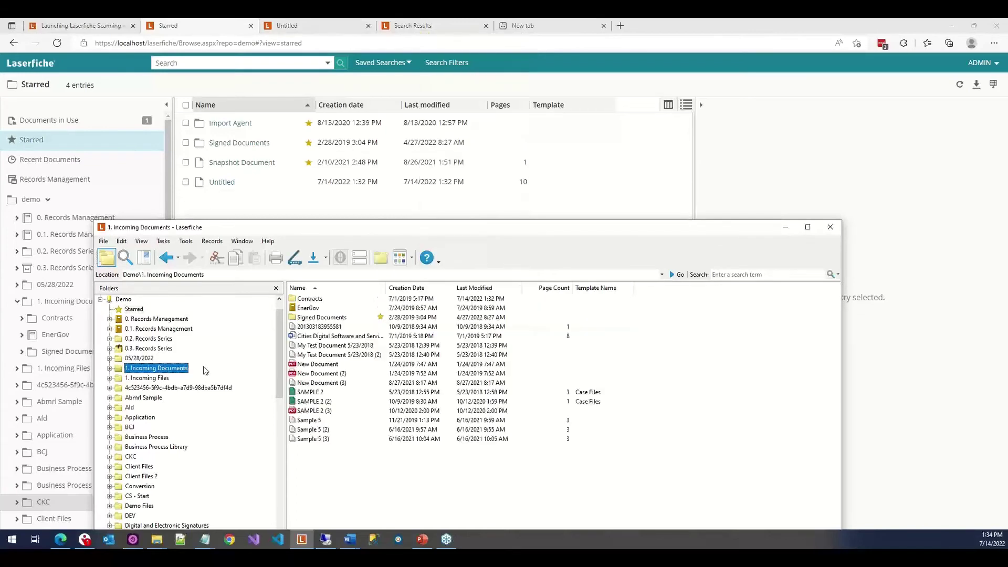
{"action": "left_click", "coordinate": [413, 367]}
{"action": "right_click", "coordinate": [413, 367]}
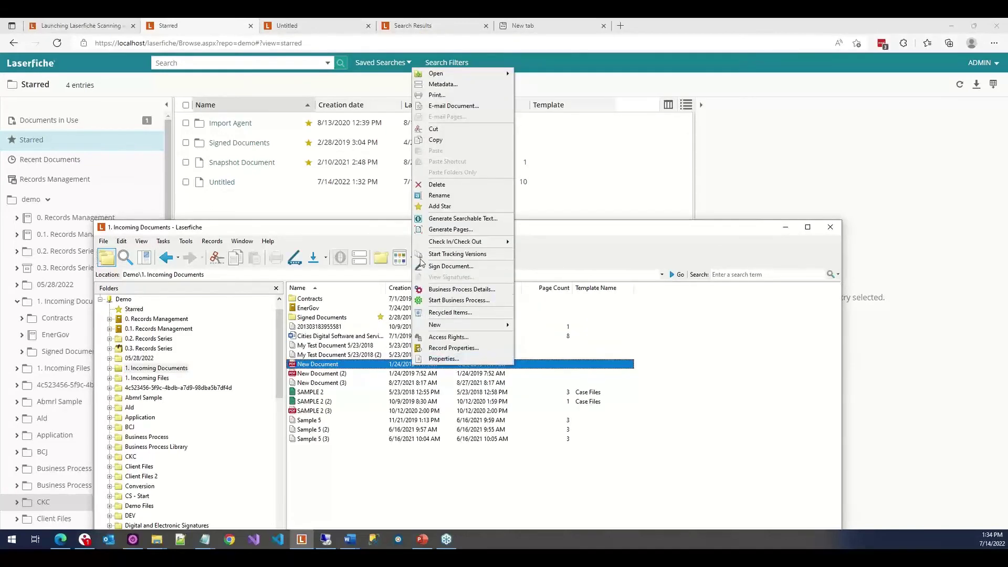
{"action": "left_click", "coordinate": [445, 207]}
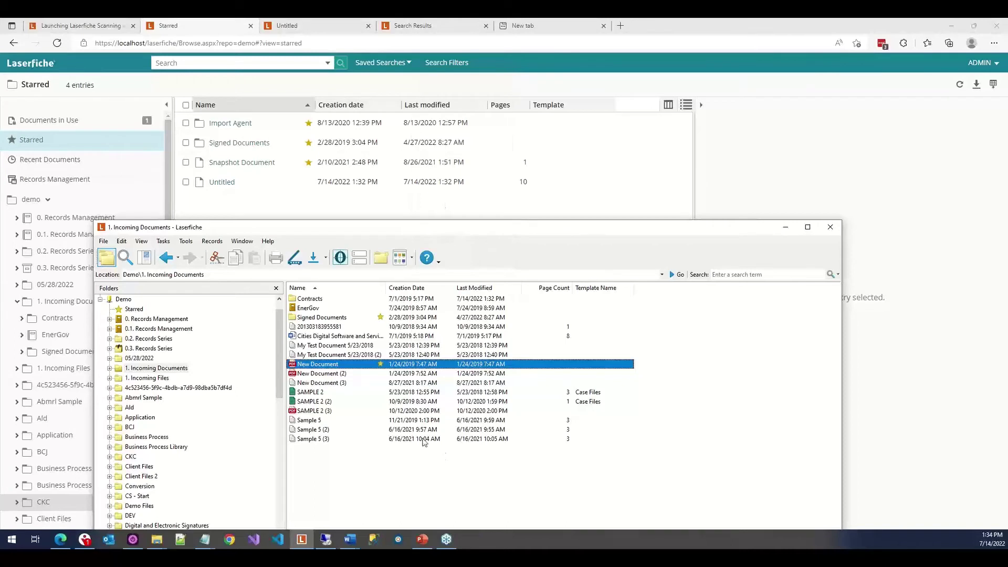
{"action": "double_click", "coordinate": [326, 438]}
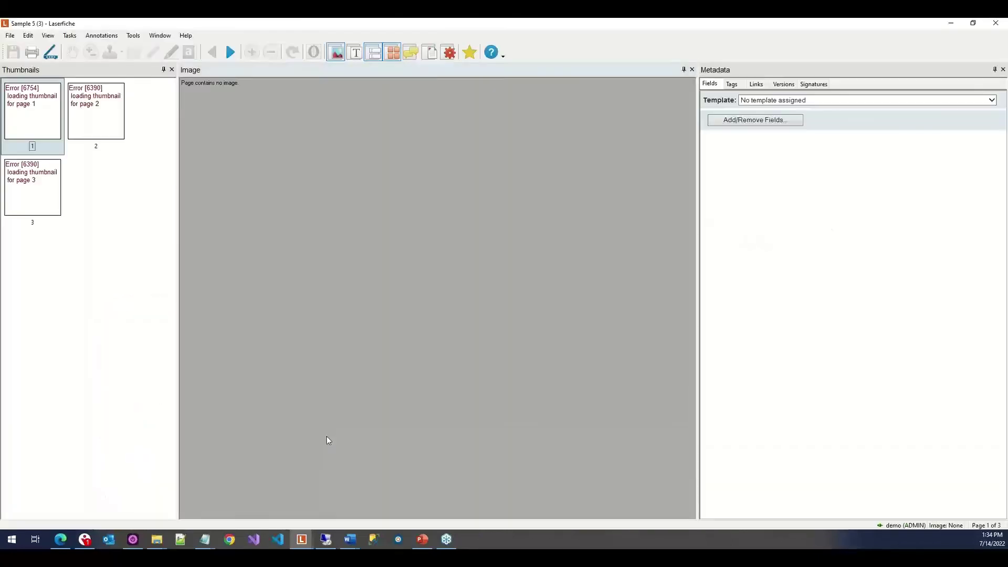
Add a star to Sample 5 (3) from the Tasks menu and close its viewer.
{"action": "left_click", "coordinate": [14, 35]}
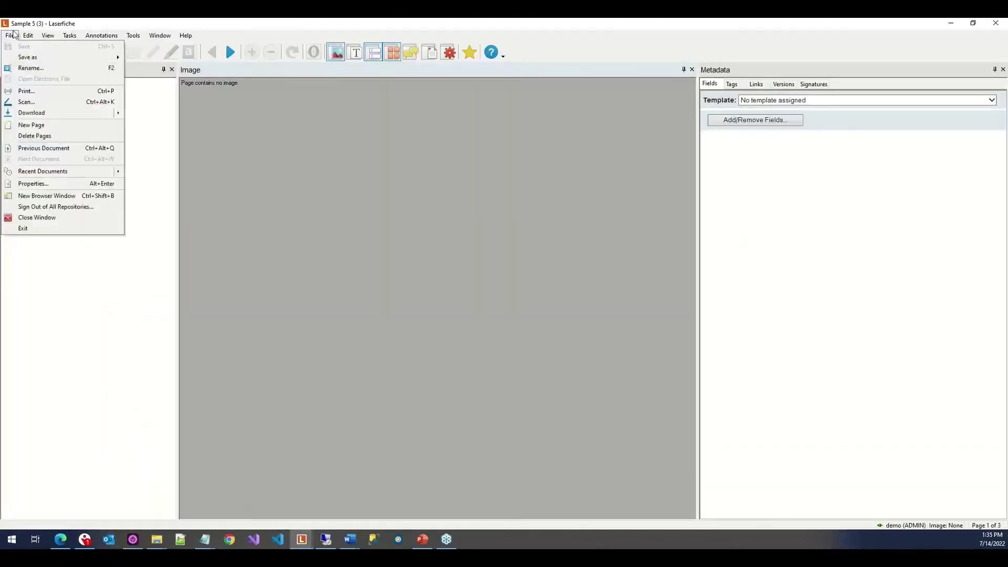
{"action": "mouse_move", "coordinate": [29, 35]}
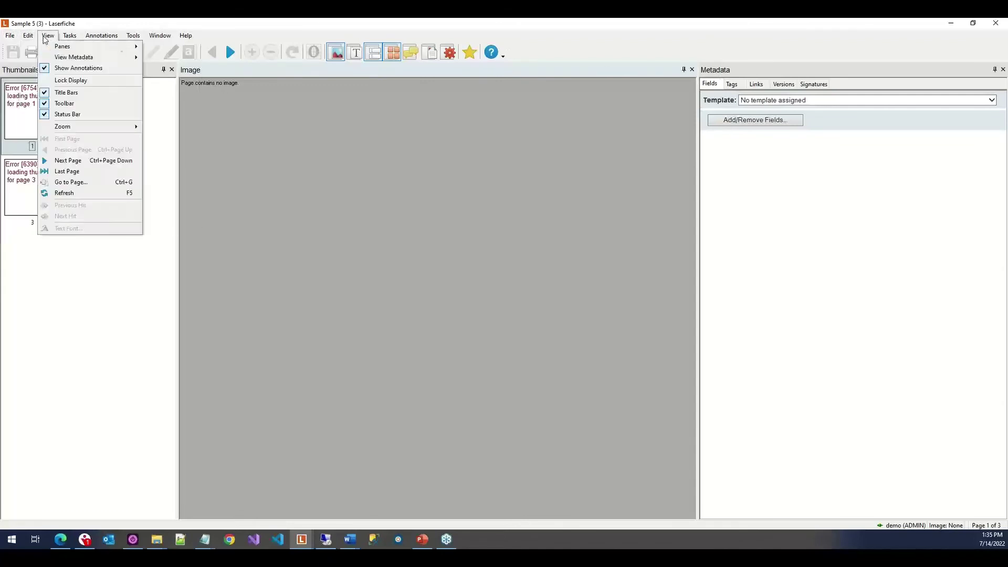
{"action": "mouse_move", "coordinate": [70, 36]}
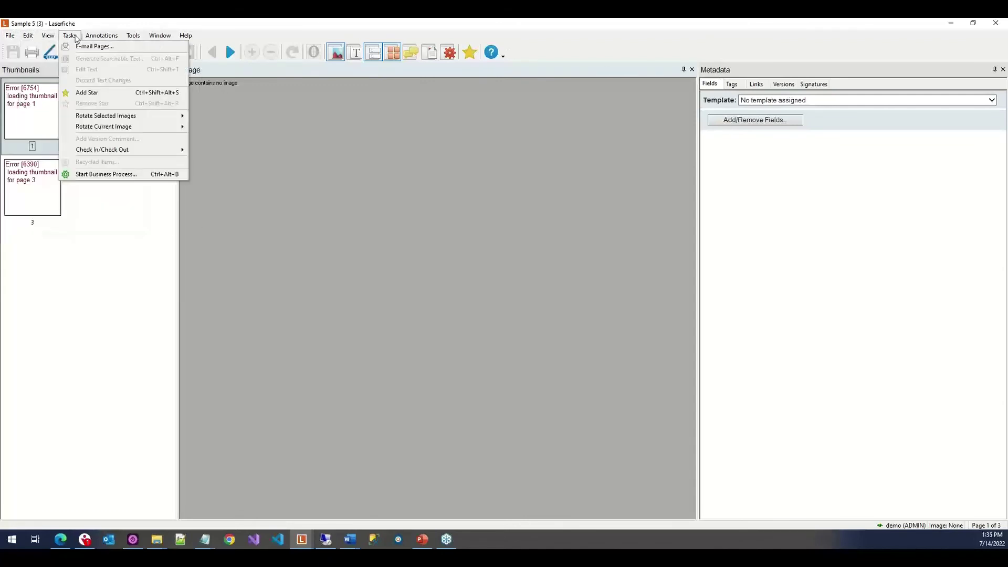
{"action": "left_click", "coordinate": [104, 92]}
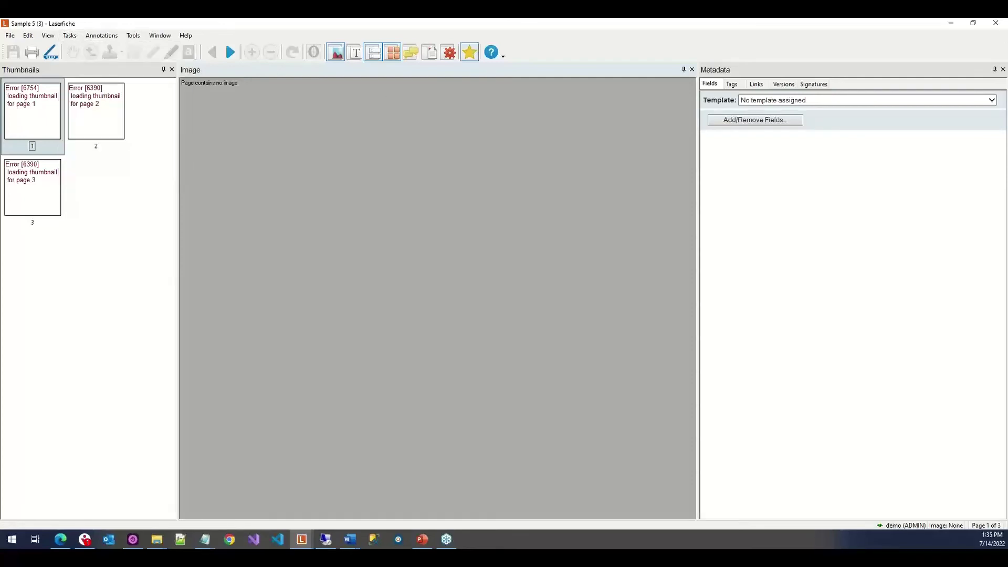
{"action": "left_click", "coordinate": [994, 24]}
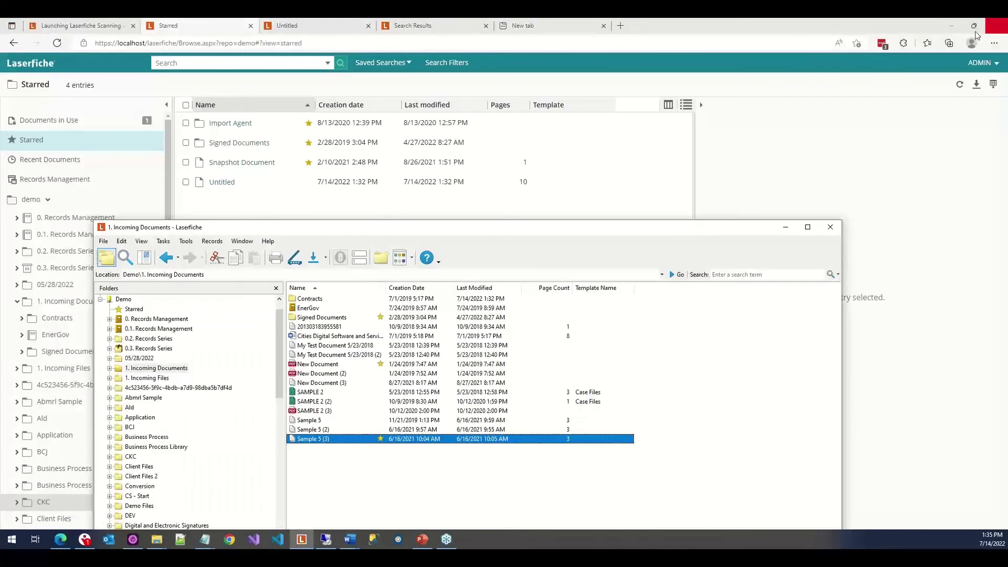
Show Starred in the desktop client, refresh the web Starred list to six entries, and select Untitled.
{"action": "left_click", "coordinate": [134, 309]}
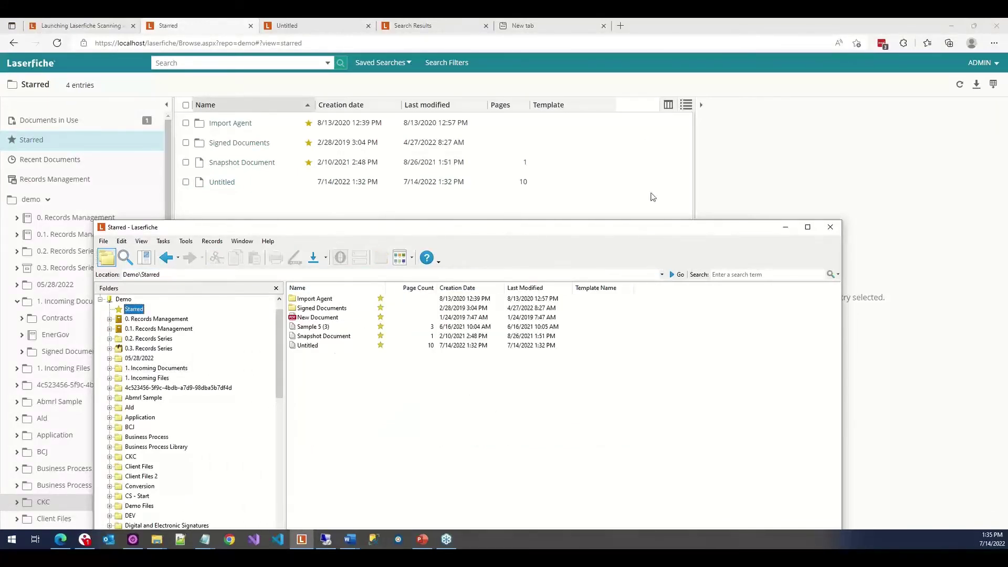
{"action": "left_click", "coordinate": [959, 88]}
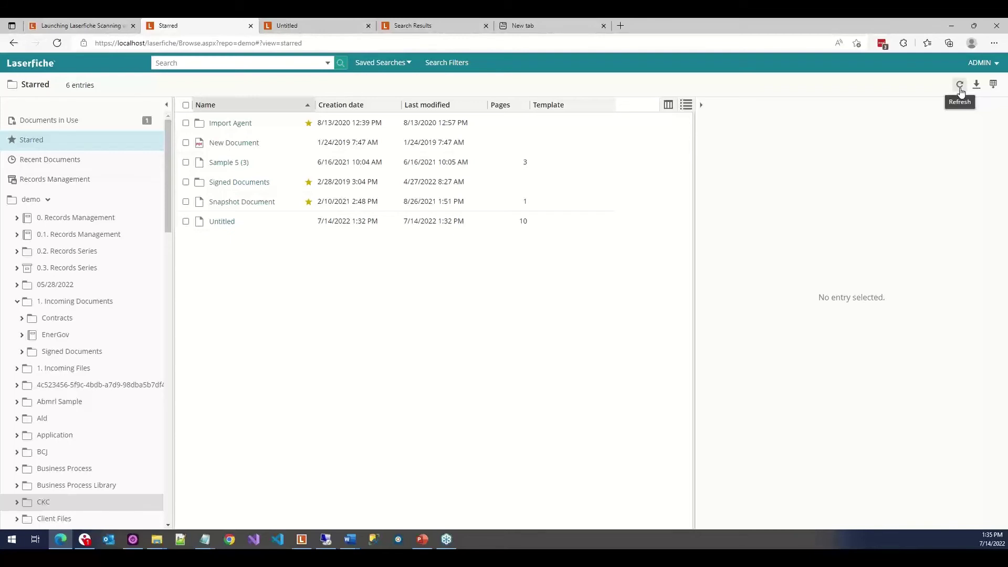
{"action": "left_click", "coordinate": [960, 88]}
{"action": "left_click", "coordinate": [434, 226]}
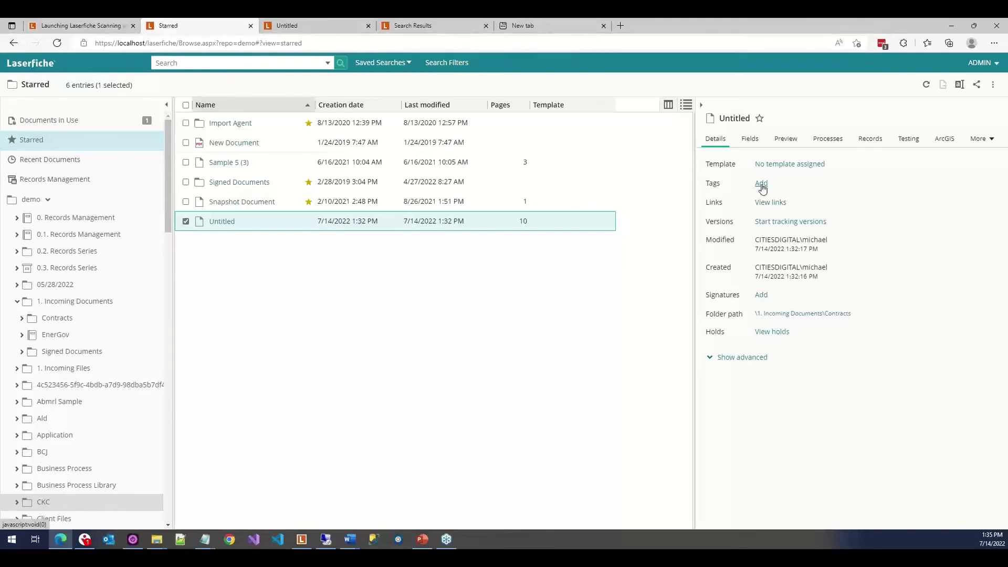
Tag Untitled with CVL New Document and WebLink Sort Descending Name.
{"action": "left_click", "coordinate": [761, 185]}
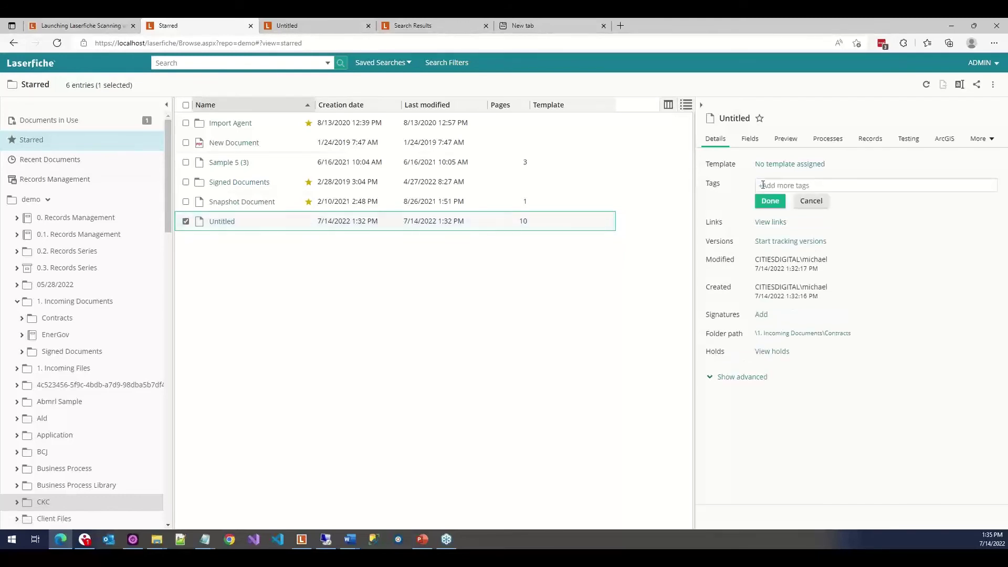
{"action": "left_click", "coordinate": [825, 186]}
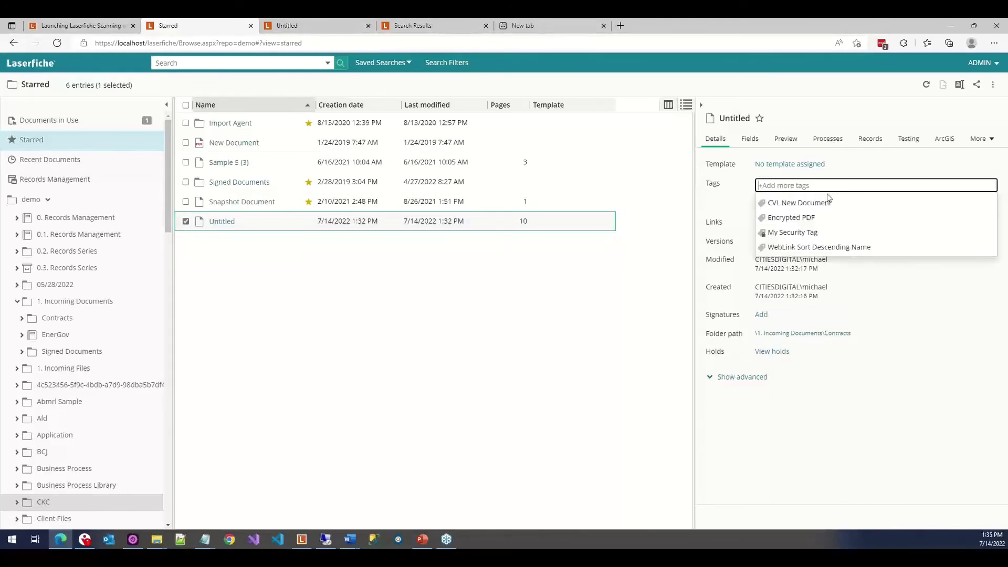
{"action": "left_click", "coordinate": [828, 207]}
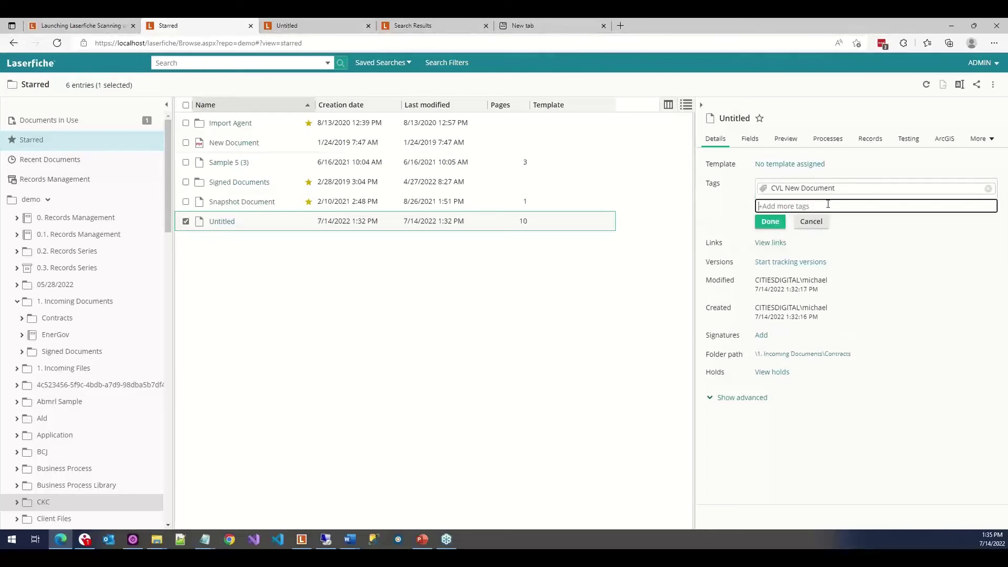
{"action": "left_click", "coordinate": [828, 205]}
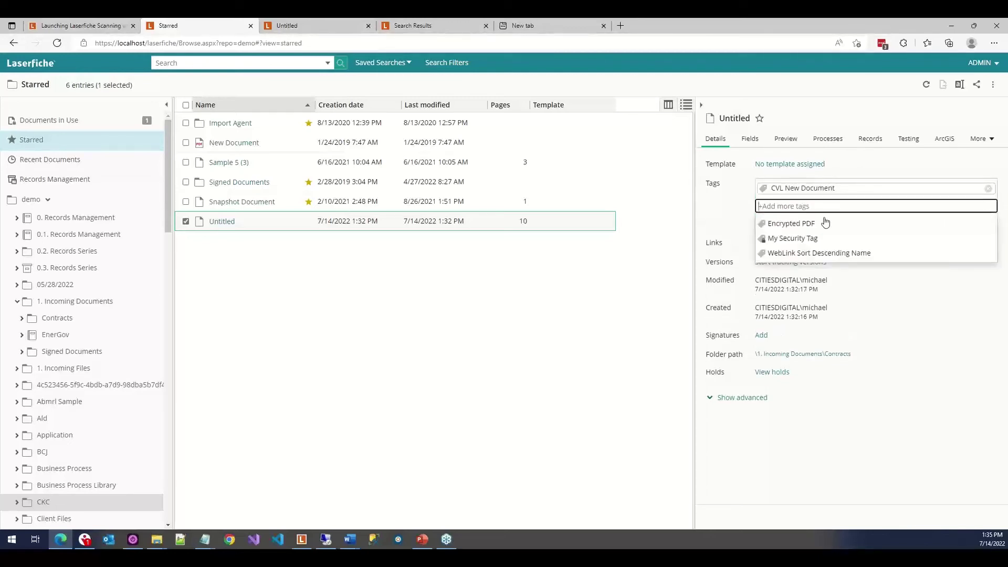
{"action": "left_click", "coordinate": [814, 253]}
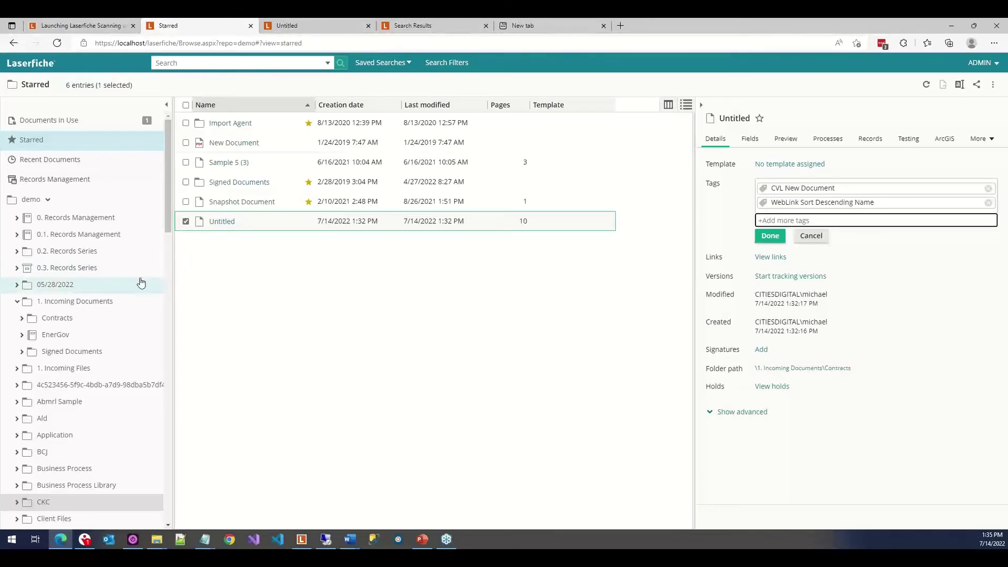
Create the tag 'New Tag from Web Client', add it to Untitled, and save.
{"action": "left_click", "coordinate": [813, 221]}
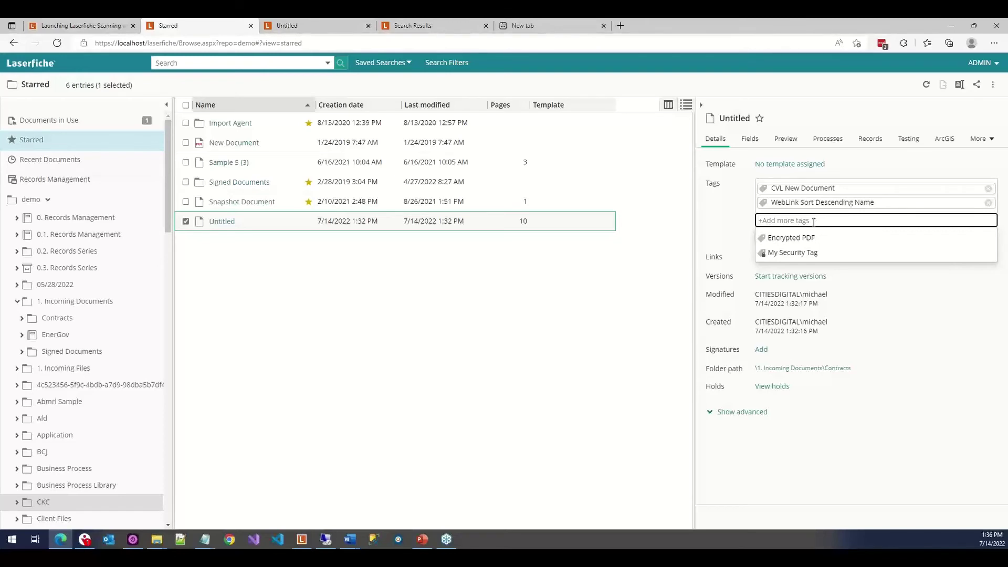
{"action": "type", "text": "New "}
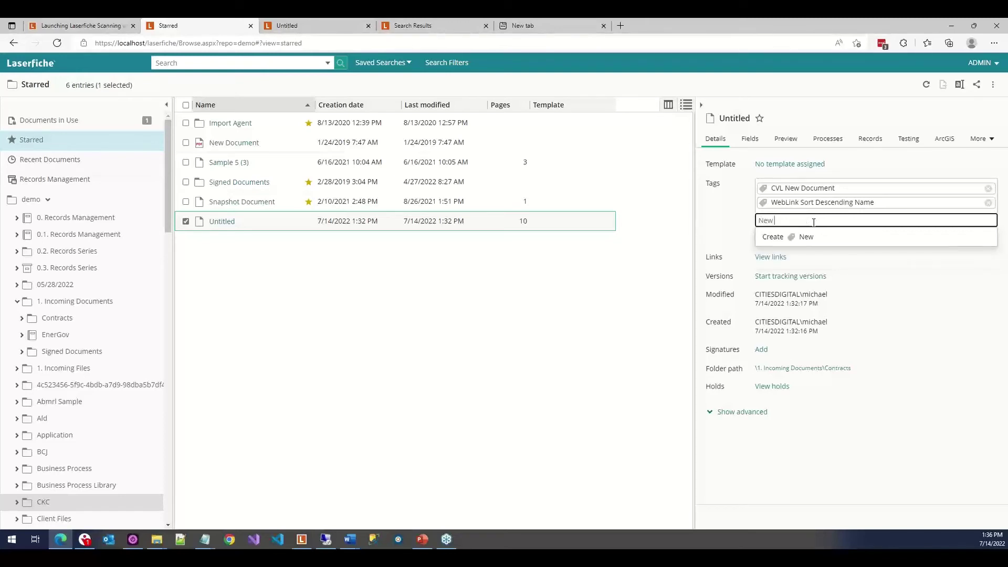
{"action": "type", "text": "Tag from Web Client"}
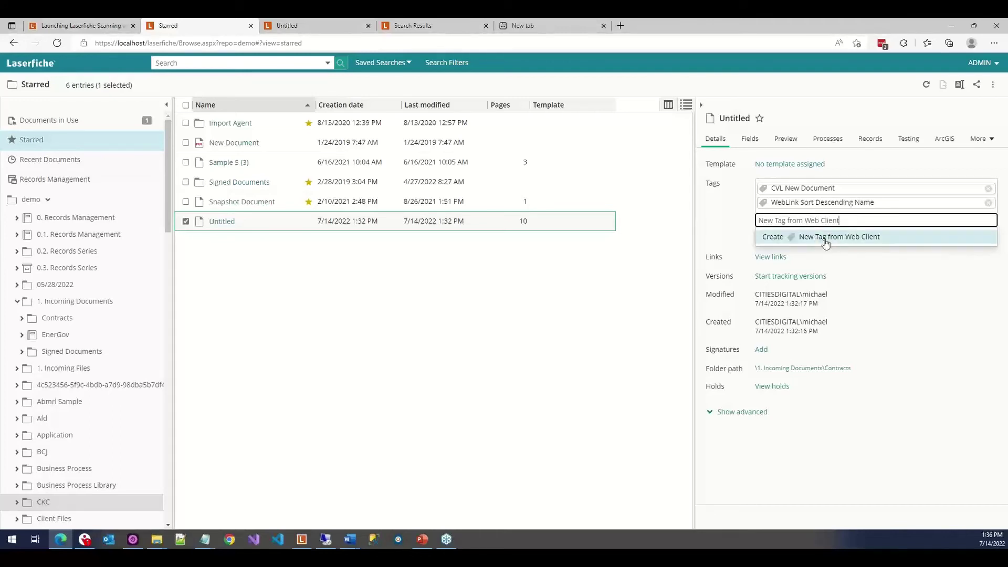
{"action": "left_click", "coordinate": [825, 239]}
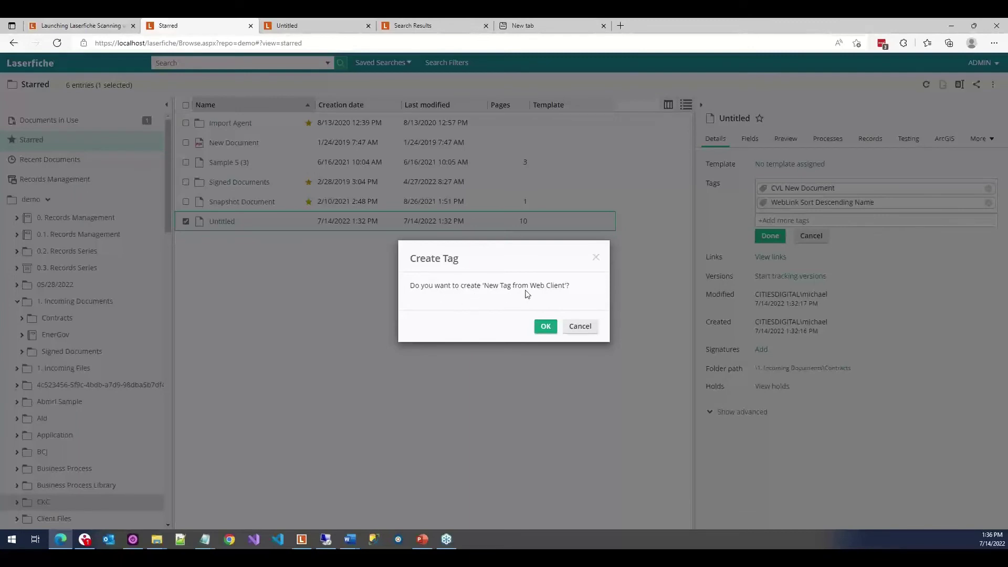
{"action": "left_click", "coordinate": [542, 326]}
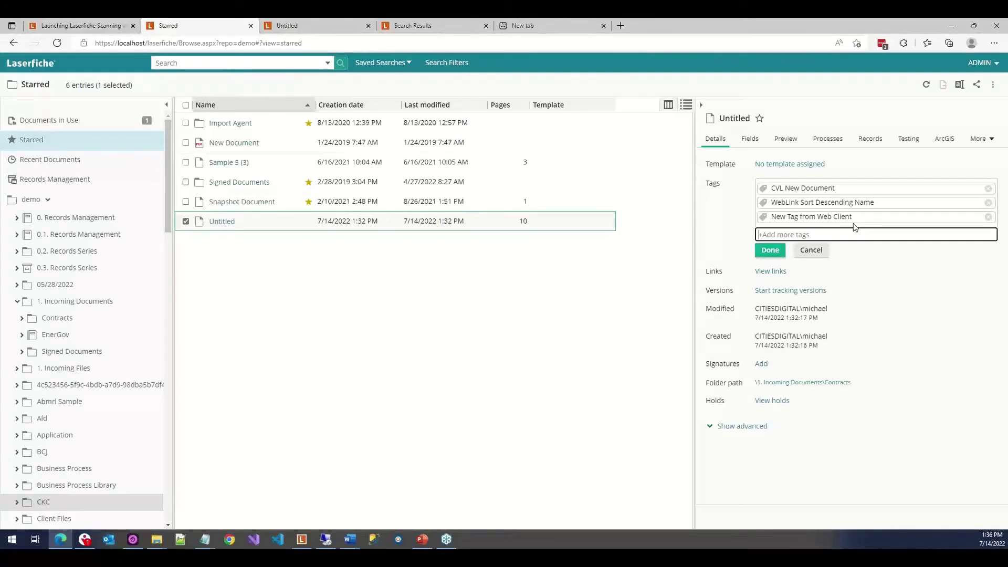
{"action": "left_click", "coordinate": [767, 251]}
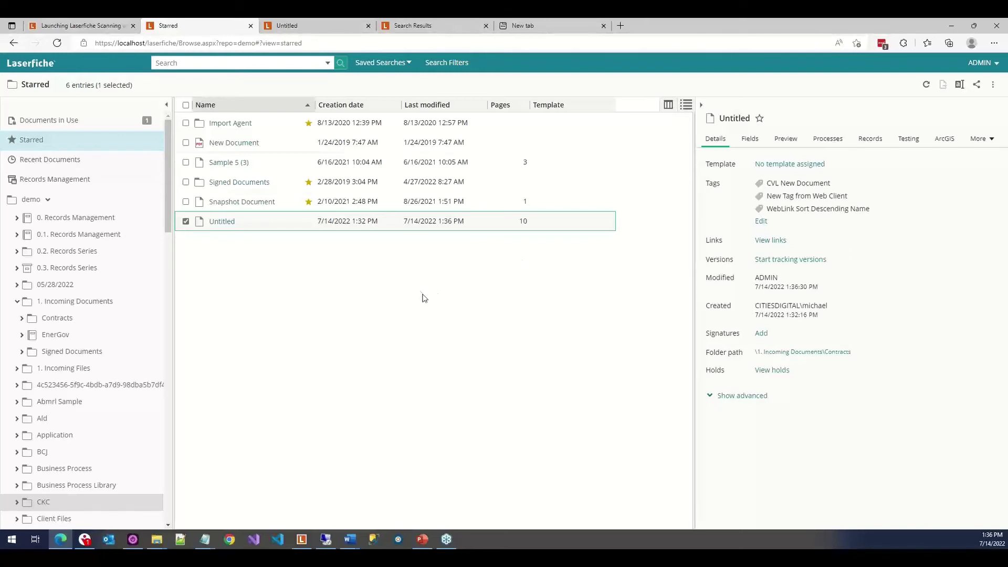
Set the search filters to Tag only, removing Keywords, Date and Template.
{"action": "left_click", "coordinate": [447, 63]}
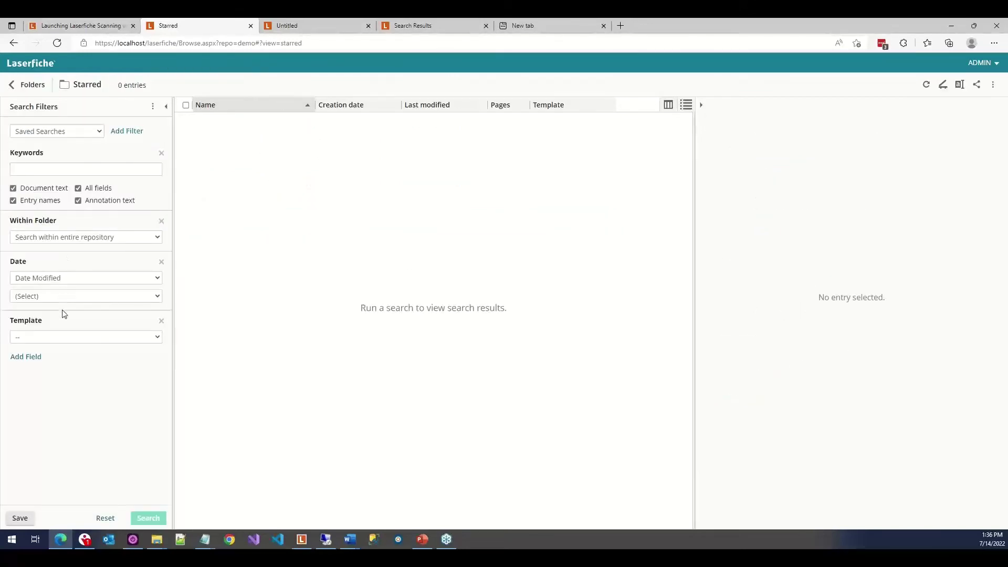
{"action": "left_click", "coordinate": [128, 131]}
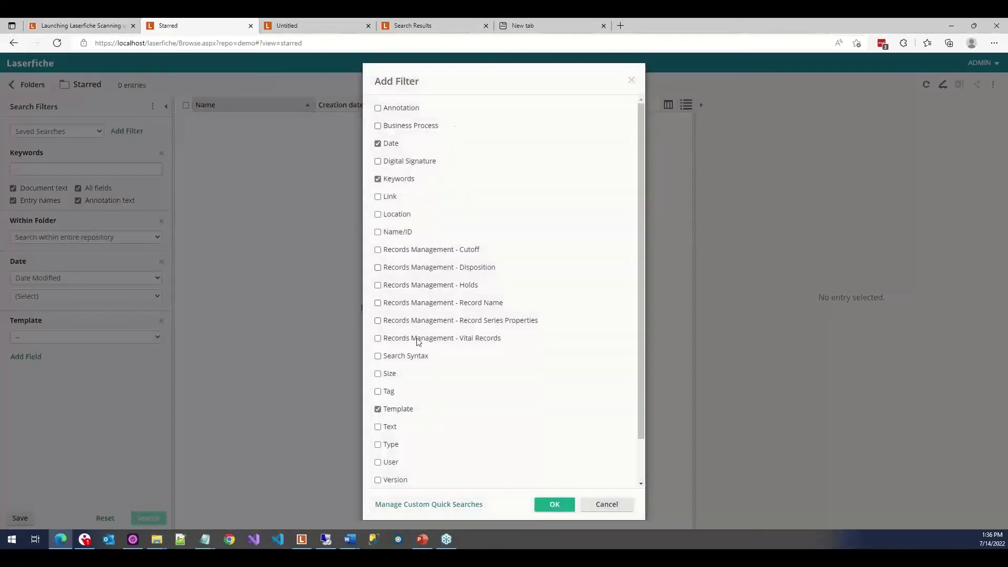
{"action": "left_click", "coordinate": [389, 393]}
{"action": "left_click", "coordinate": [377, 409]}
{"action": "left_click", "coordinate": [379, 179]}
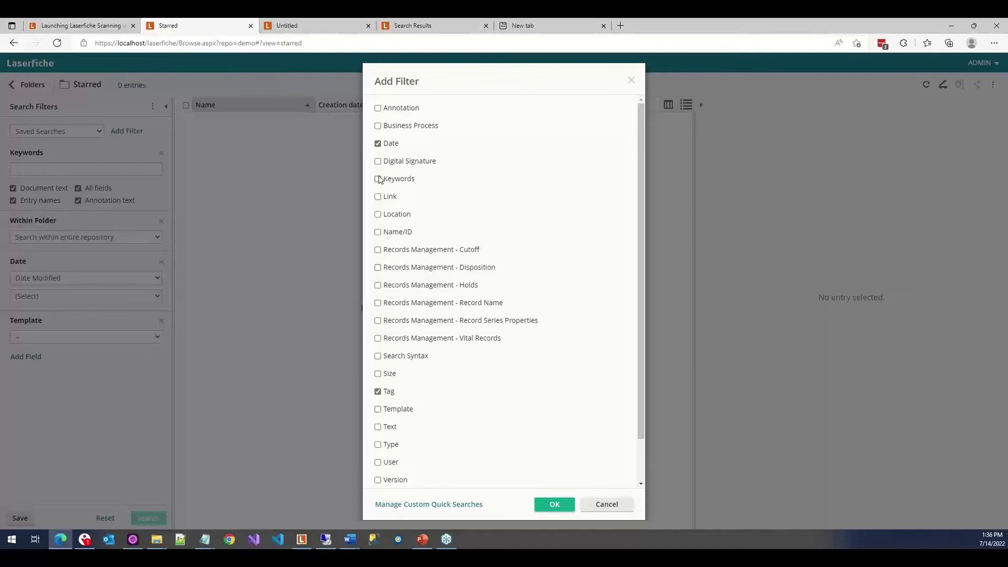
{"action": "left_click", "coordinate": [378, 144]}
{"action": "left_click", "coordinate": [559, 504]}
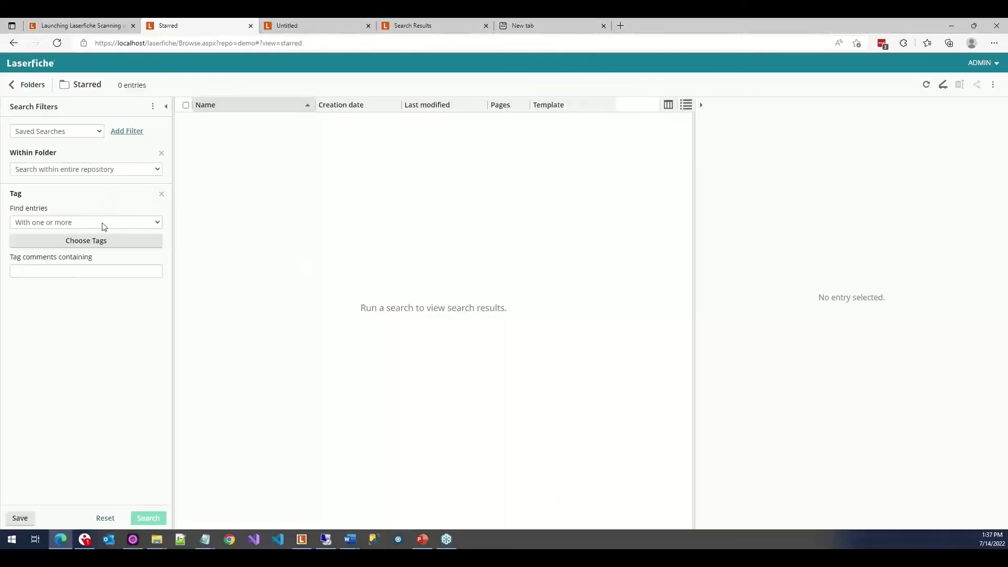
Search for entries with one or more of CVL New Document or My Security Tag.
{"action": "left_click", "coordinate": [51, 226]}
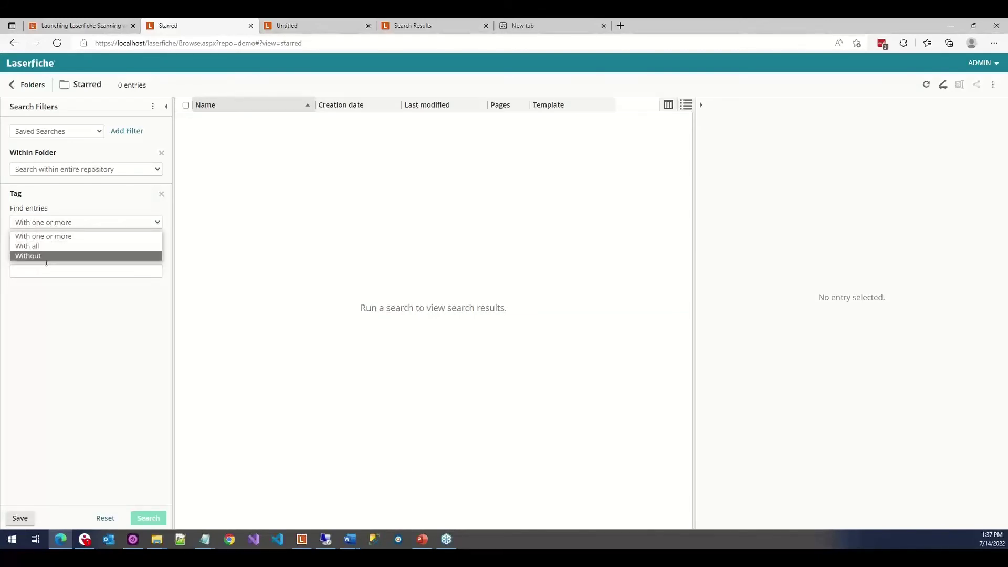
{"action": "left_click", "coordinate": [50, 326]}
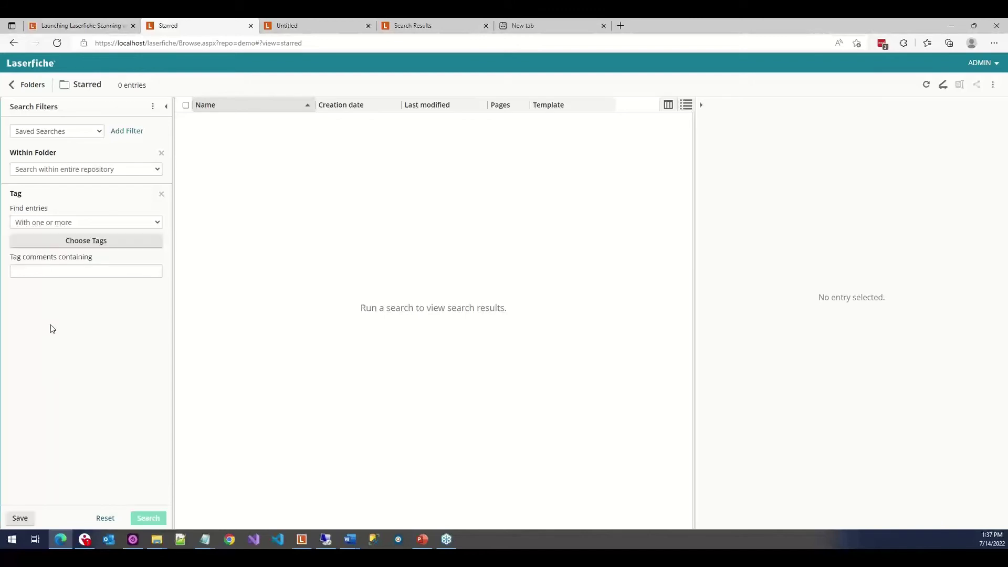
{"action": "left_click", "coordinate": [112, 245]}
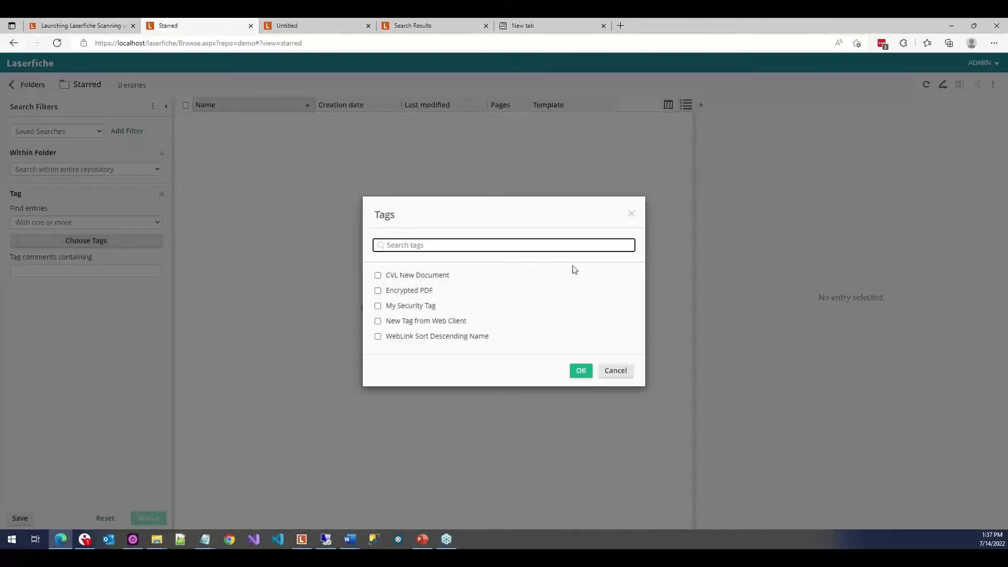
{"action": "left_click", "coordinate": [416, 276]}
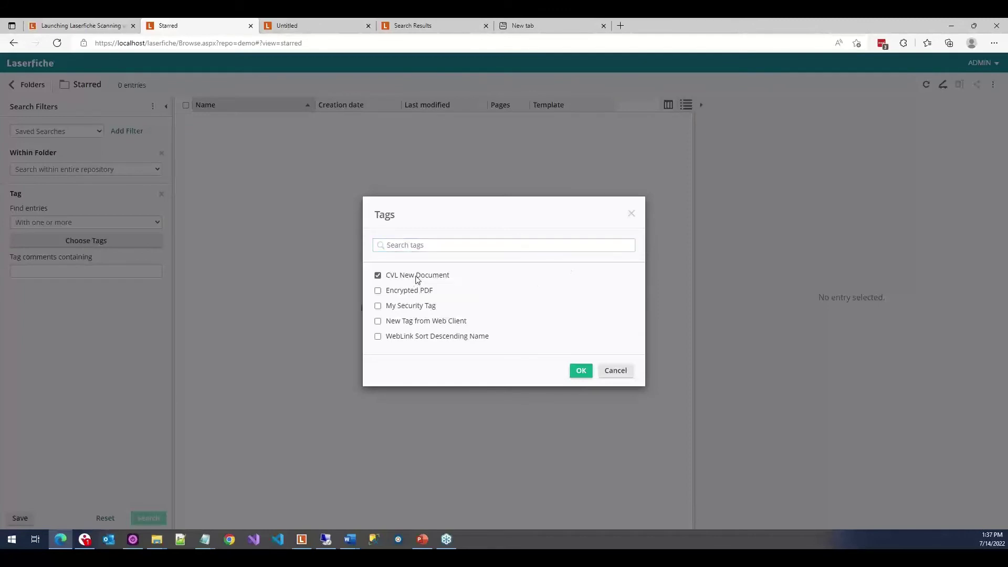
{"action": "left_click", "coordinate": [420, 307]}
{"action": "left_click", "coordinate": [580, 370]}
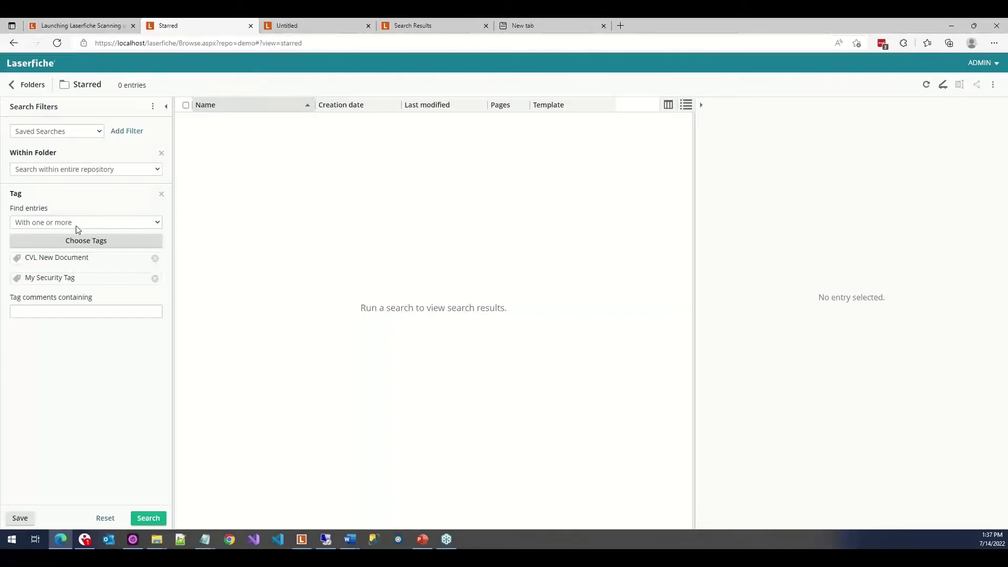
{"action": "left_click", "coordinate": [149, 517]}
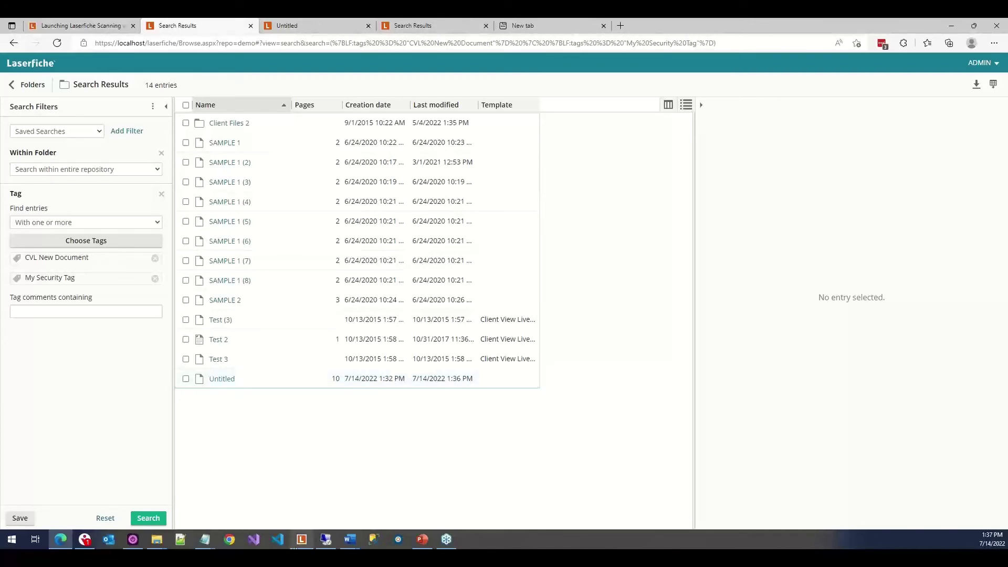
Open Snapshot Document's metadata and check the CVL New Document tag.
{"action": "left_click", "coordinate": [301, 541]}
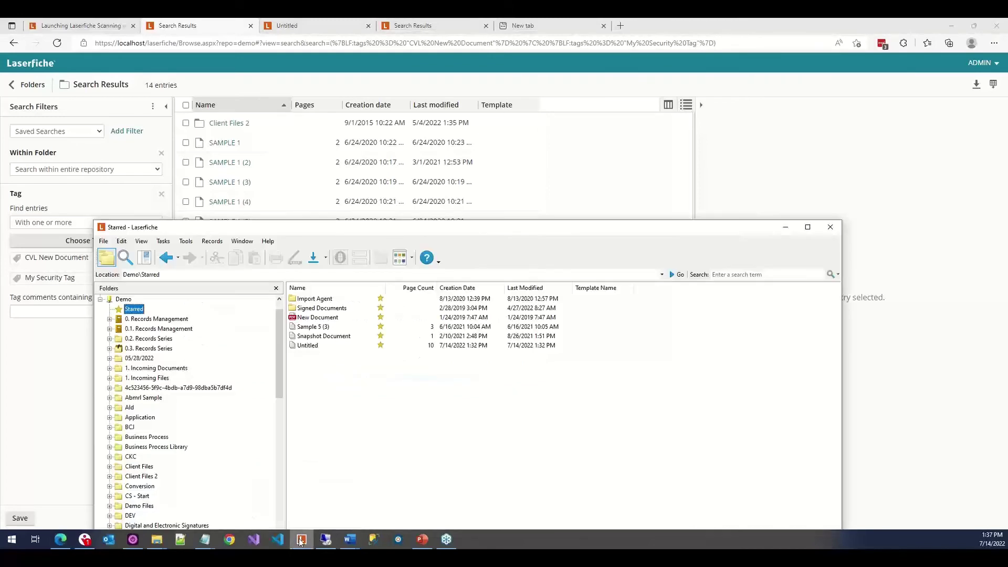
{"action": "right_click", "coordinate": [328, 339]}
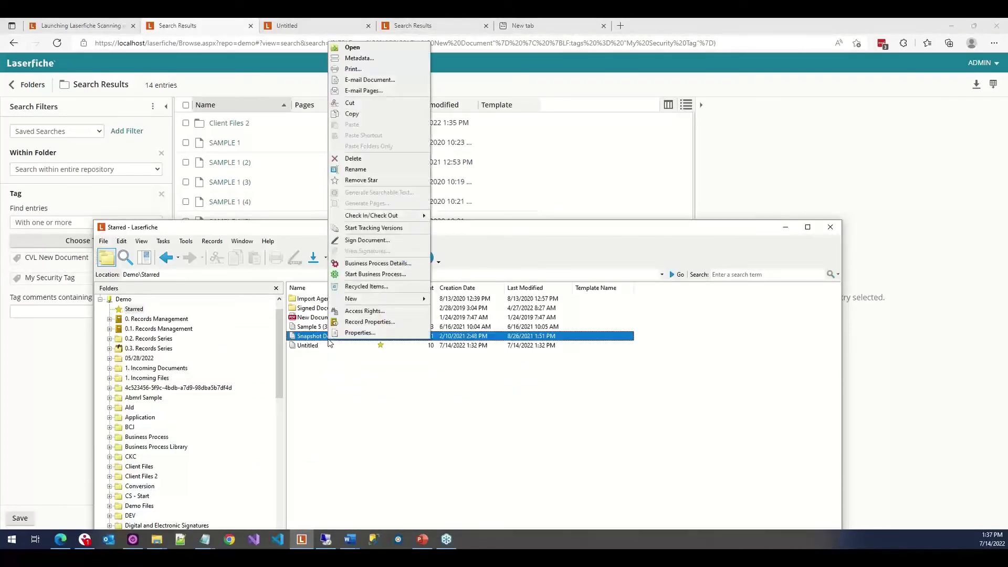
{"action": "left_click", "coordinate": [360, 58]}
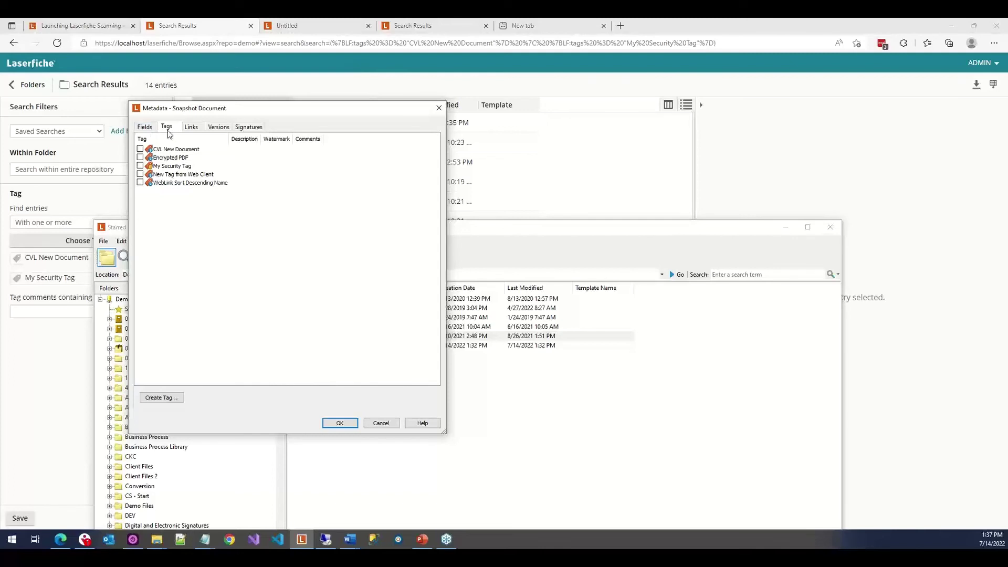
{"action": "left_click", "coordinate": [169, 150]}
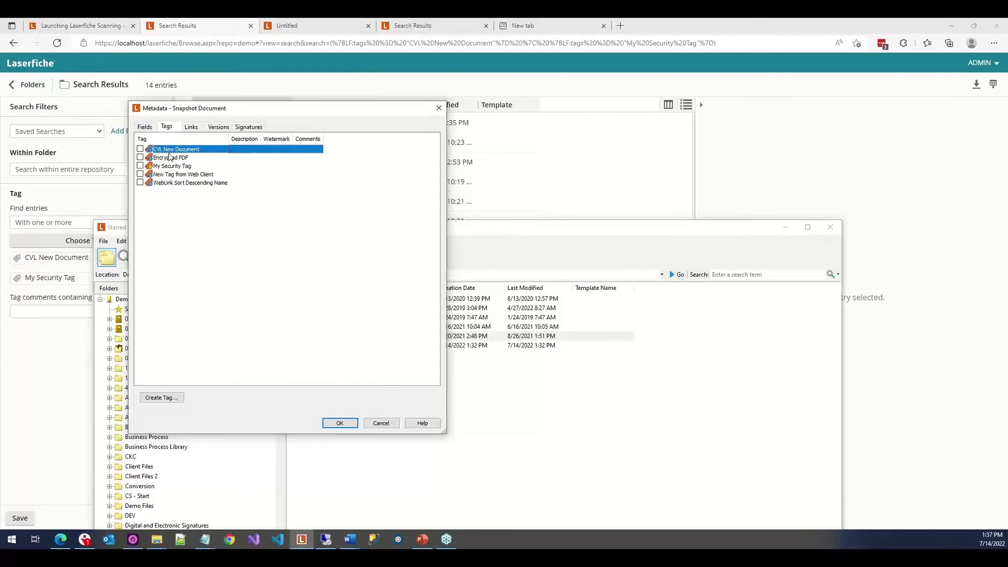
{"action": "left_click", "coordinate": [140, 150]}
Create the tag 'New Tag from Windows Client', check it, and save Snapshot Document's tags.
{"action": "left_click", "coordinate": [159, 399]}
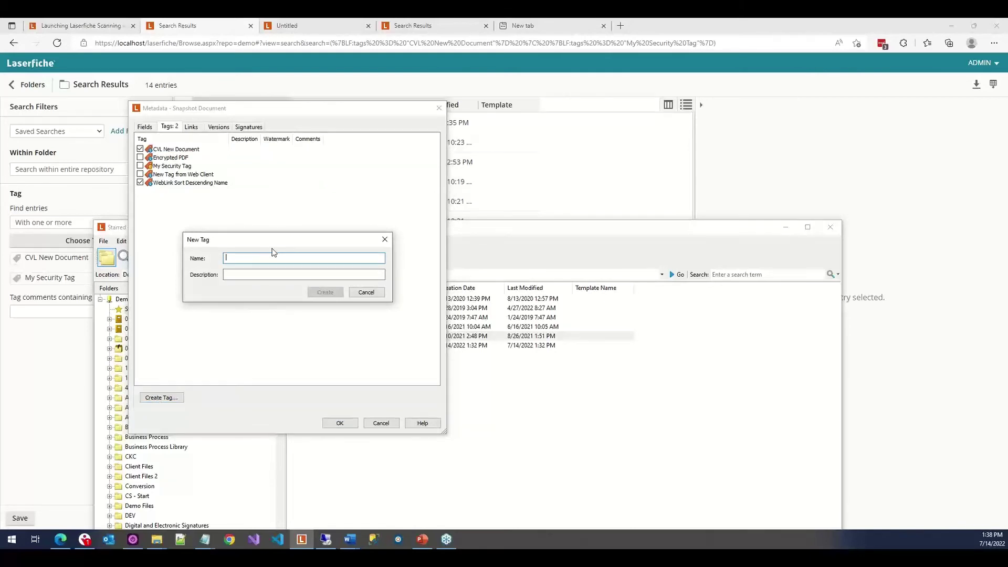
{"action": "type", "text": "New Tag from Windows Client"}
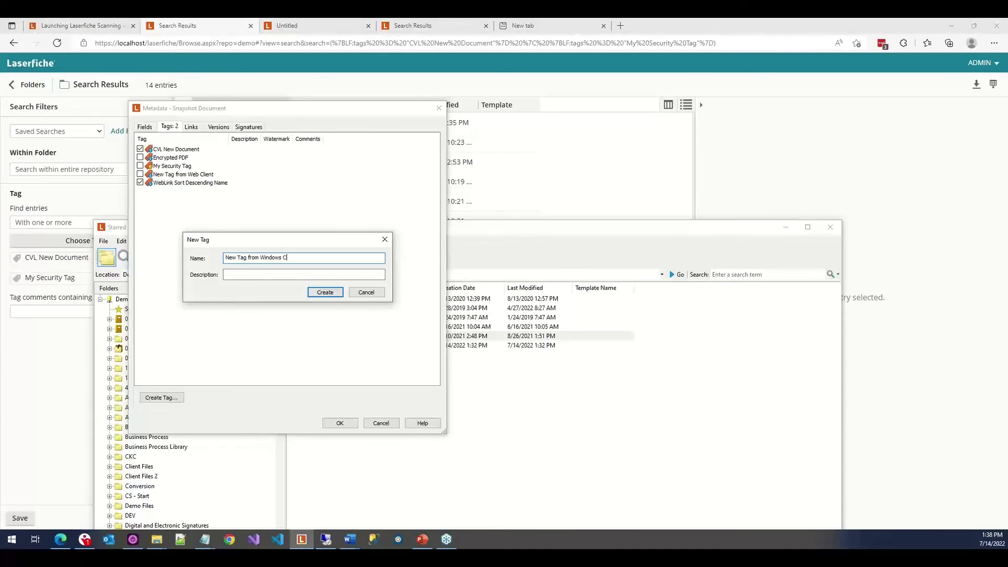
{"action": "left_click", "coordinate": [319, 292]}
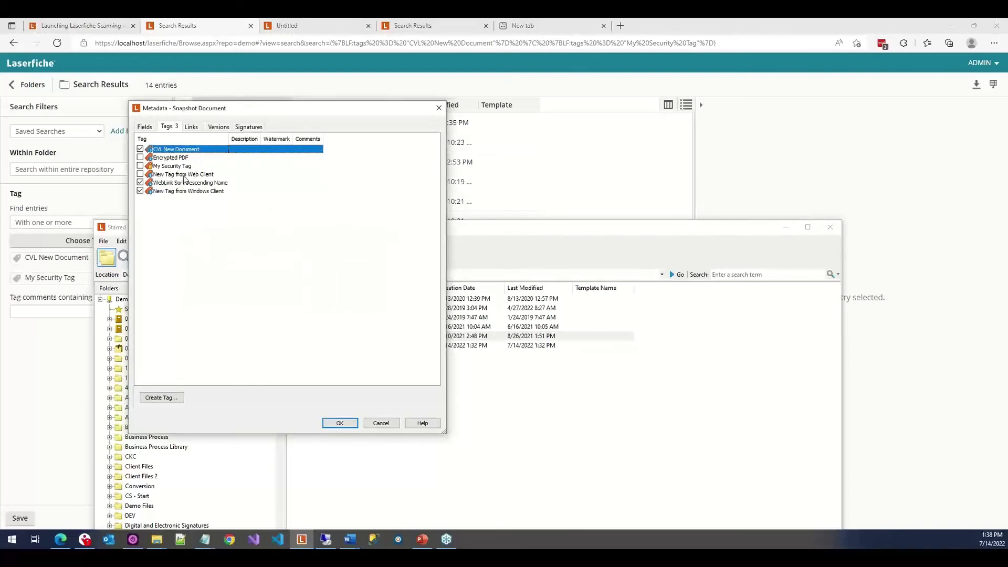
{"action": "left_click", "coordinate": [187, 192]}
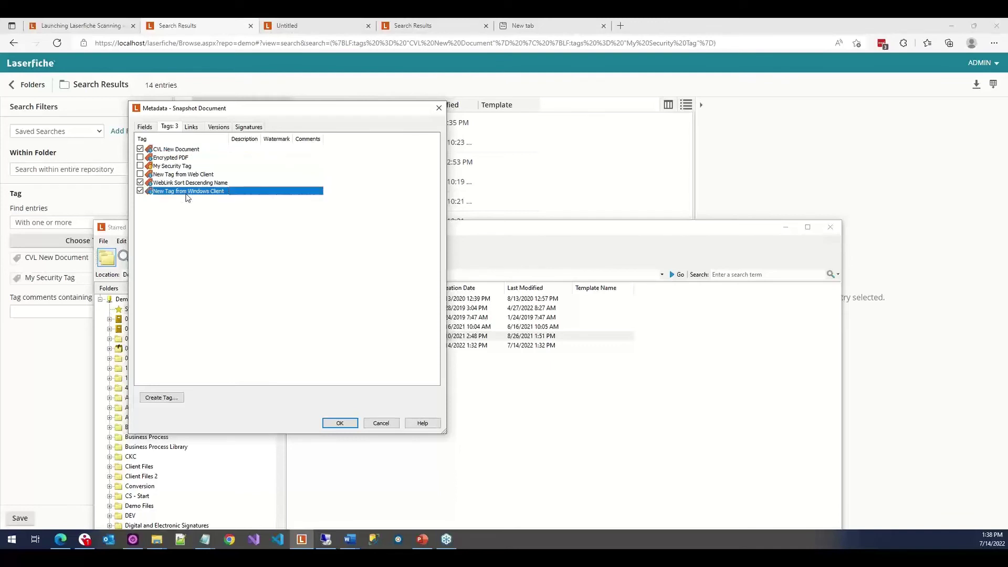
{"action": "left_click", "coordinate": [340, 424]}
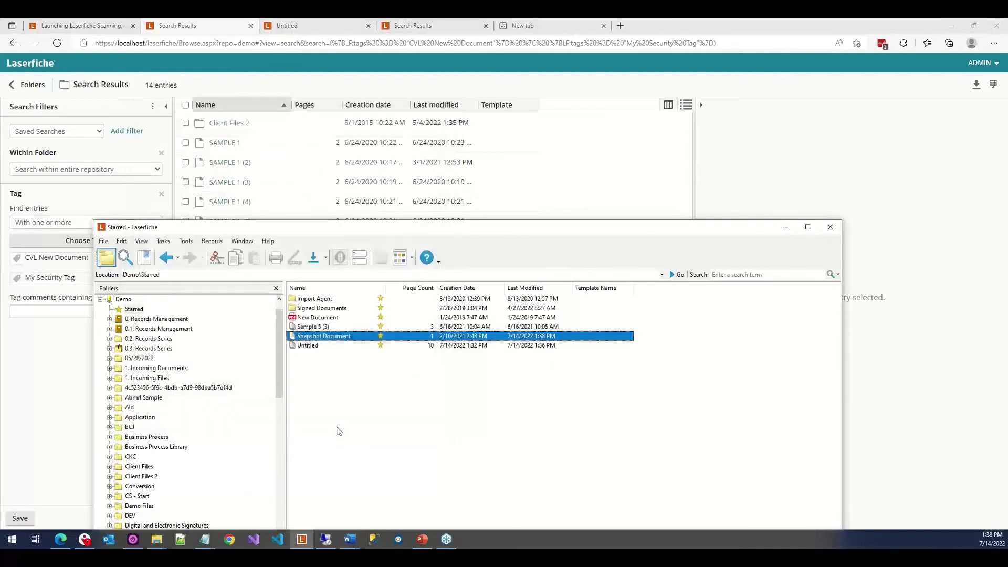
Open repository search and set the Tag condition to match at least one selected tag.
{"action": "left_click", "coordinate": [125, 257]}
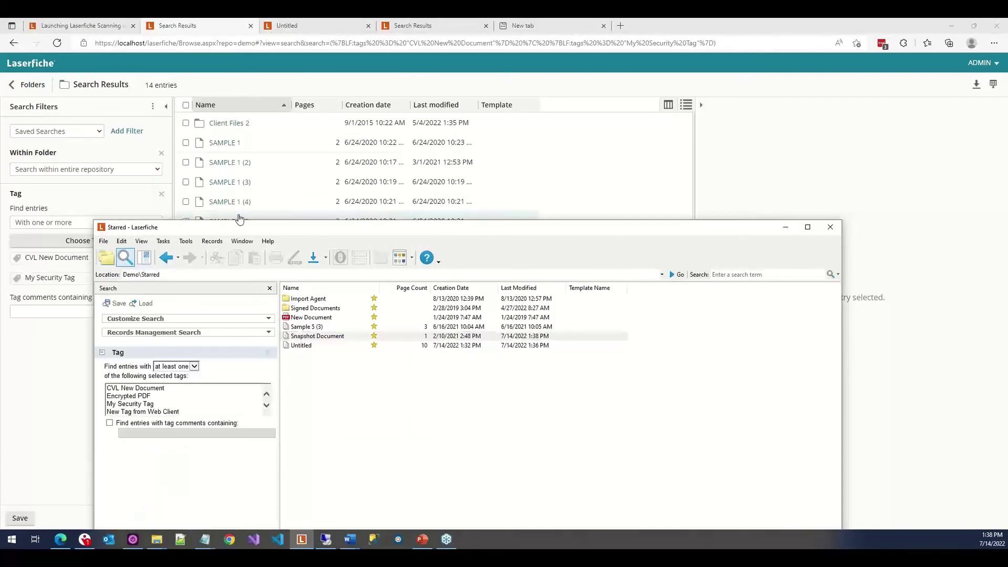
{"action": "left_click_drag", "start_coordinate": [240, 228], "coordinate": [297, 104]}
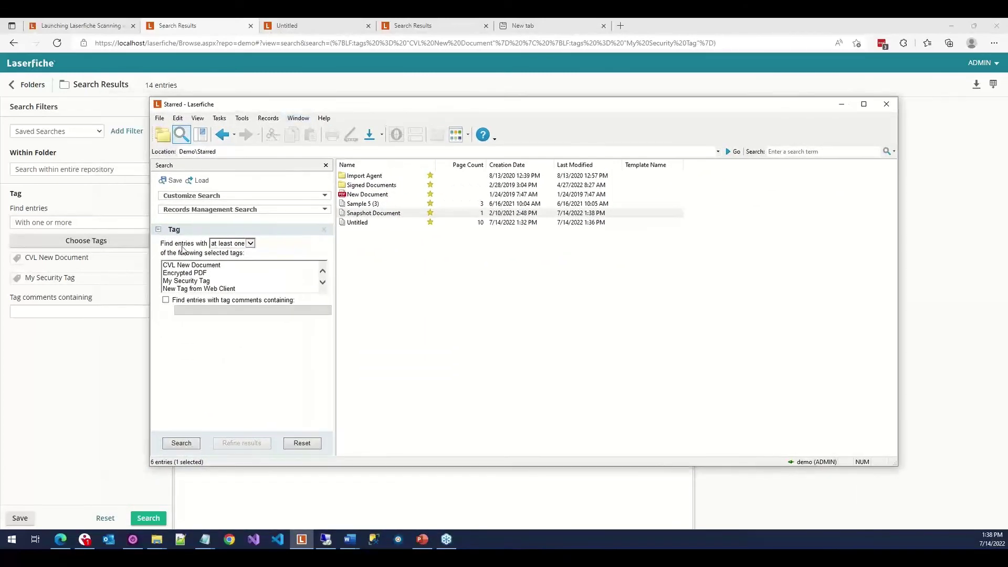
{"action": "left_click", "coordinate": [250, 244]}
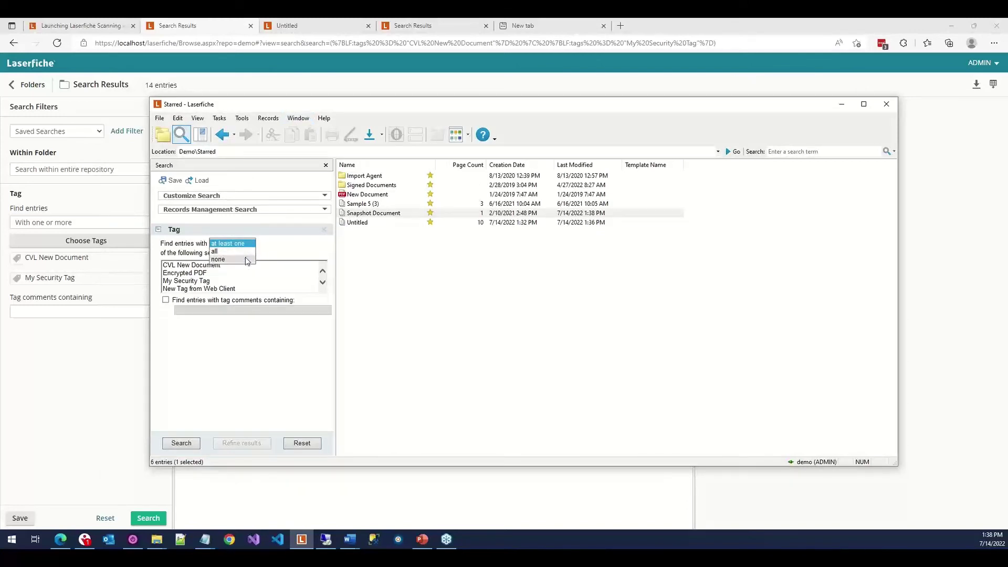
{"action": "left_click", "coordinate": [229, 335]}
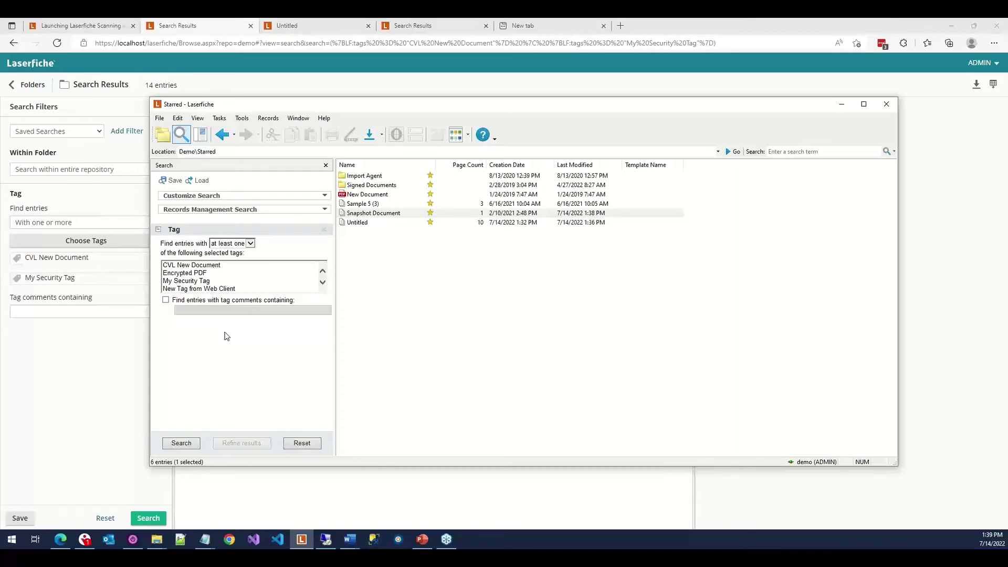
Drag the starred Import Agent folder onto the Application folder and confirm creating a shortcut.
{"action": "left_click", "coordinate": [165, 136]}
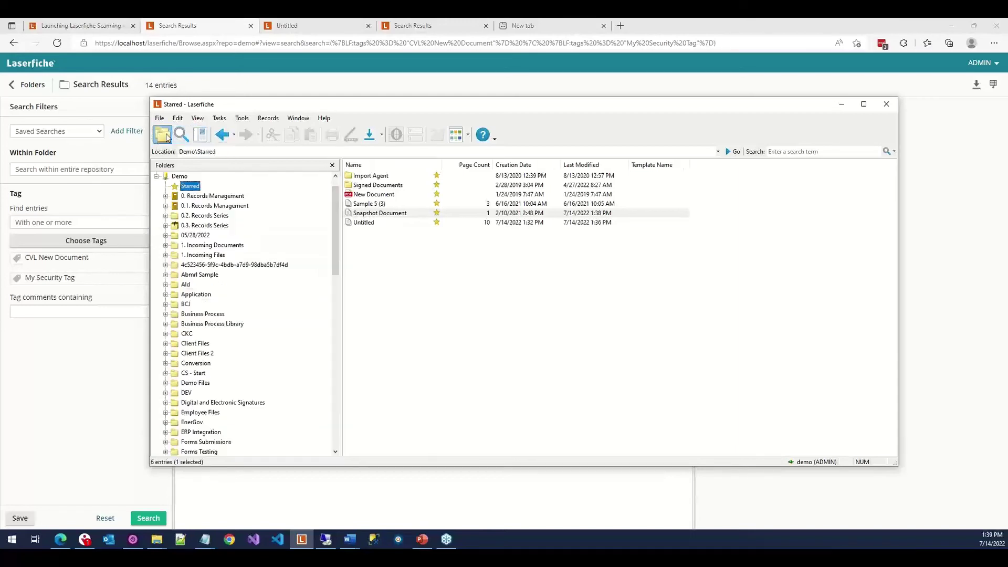
{"action": "left_click", "coordinate": [373, 179]}
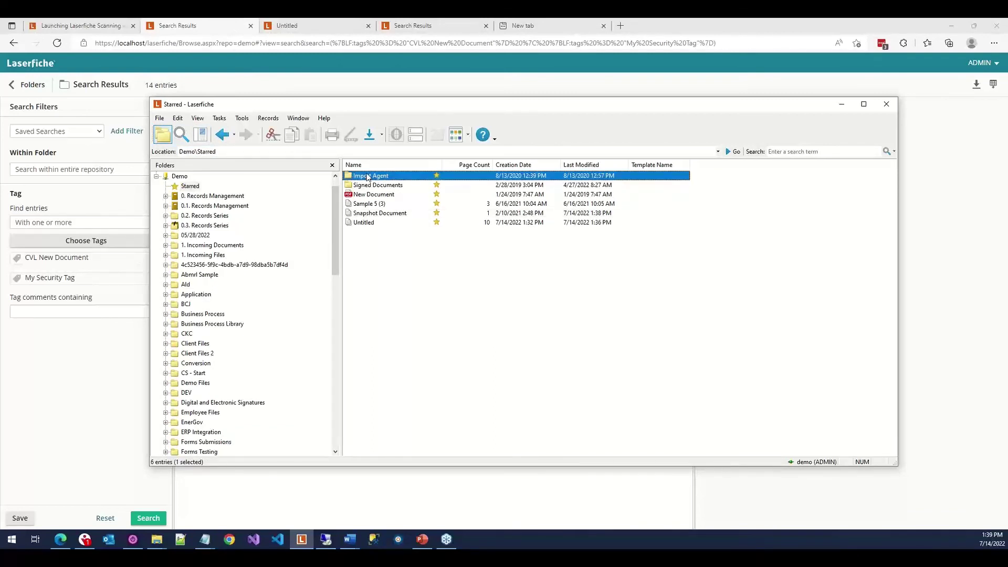
{"action": "left_click_drag", "start_coordinate": [367, 177], "coordinate": [227, 298]}
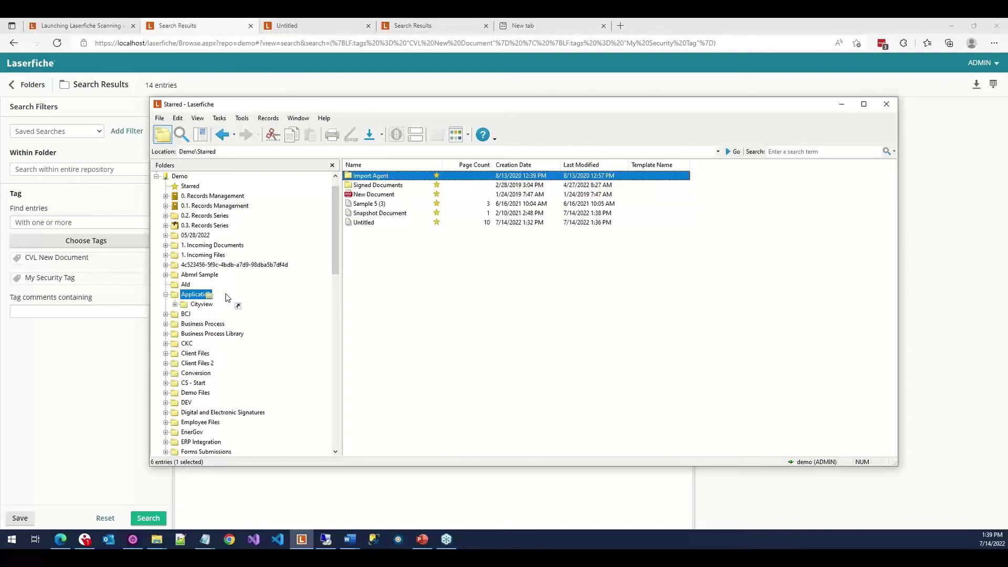
{"action": "left_click_drag", "start_coordinate": [228, 298], "coordinate": [227, 298]}
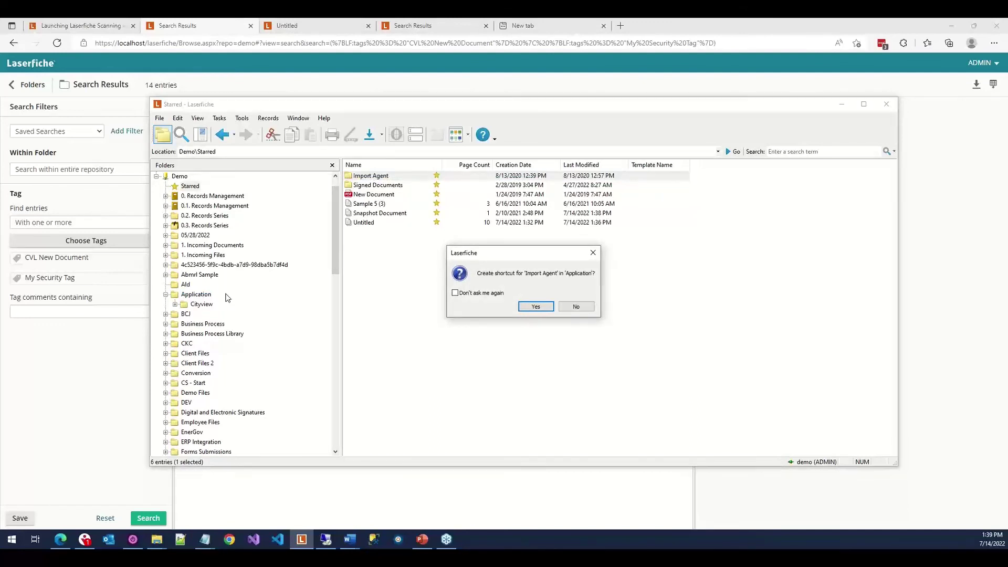
{"action": "left_click", "coordinate": [536, 306]}
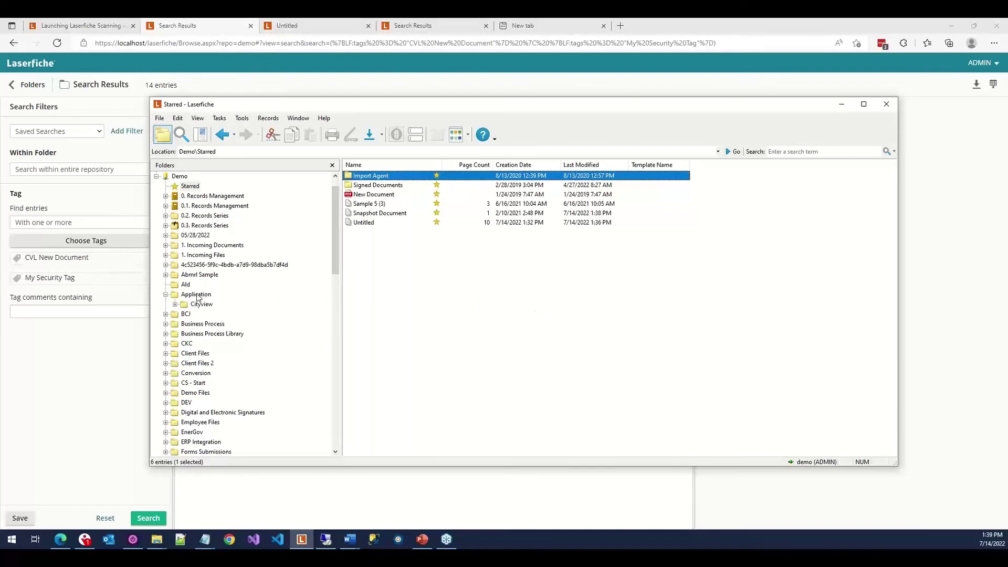
Check the new Import Agent shortcut inside the Application folder.
{"action": "left_click", "coordinate": [196, 295]}
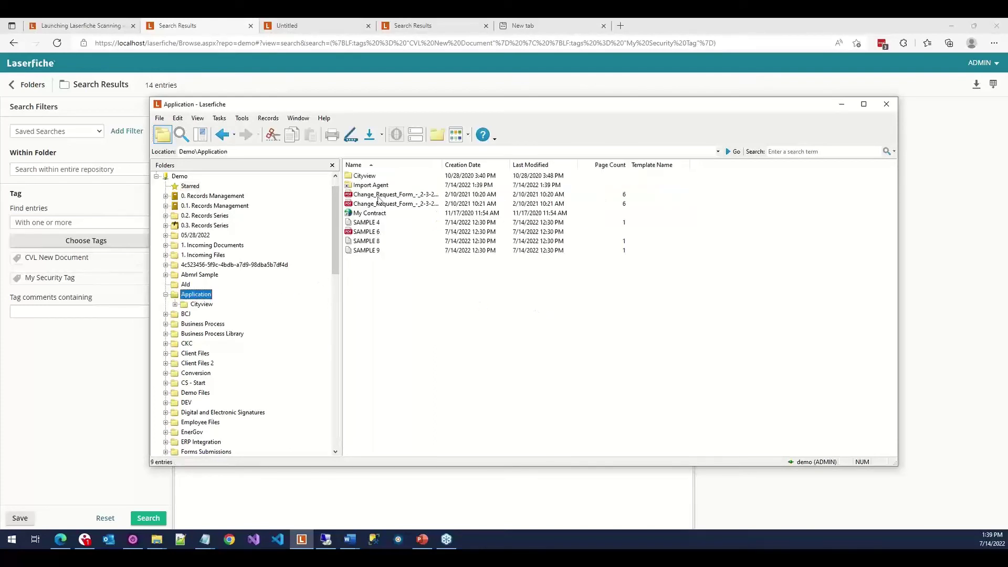
{"action": "left_click", "coordinate": [366, 187]}
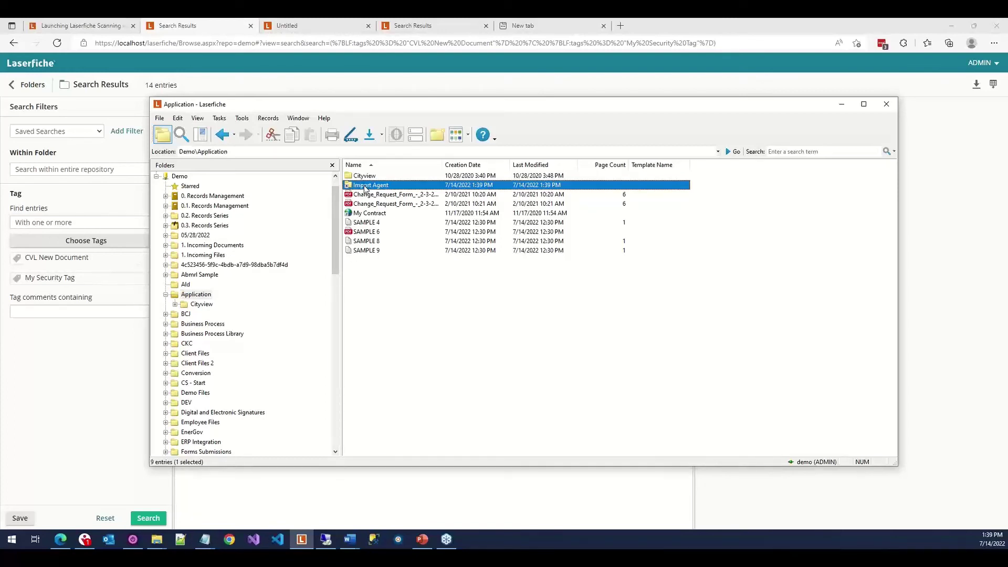
{"action": "left_click", "coordinate": [192, 188]}
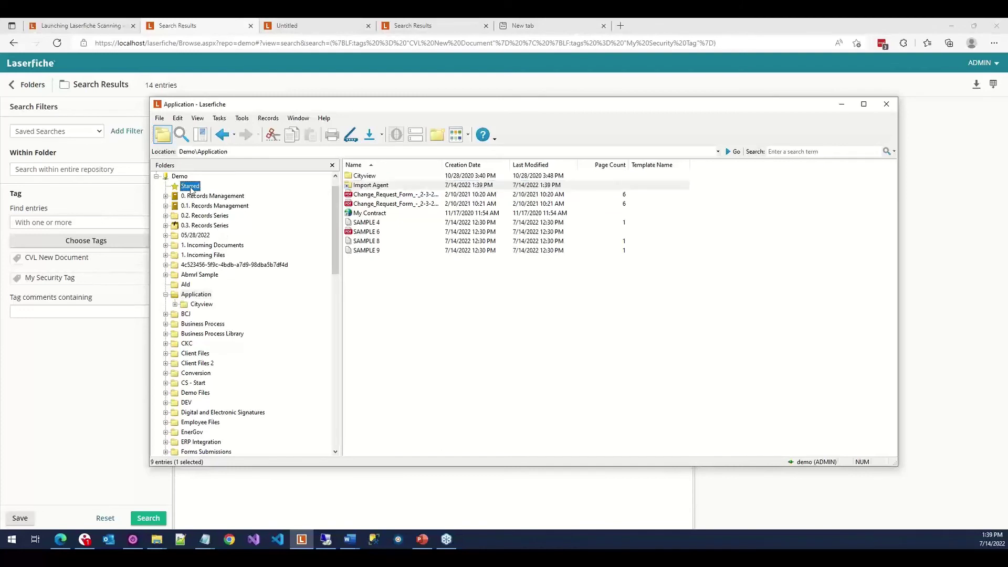
Copy CS | Daily Start from CS - Start and paste it into Application as a shortcut.
{"action": "left_click", "coordinate": [191, 384]}
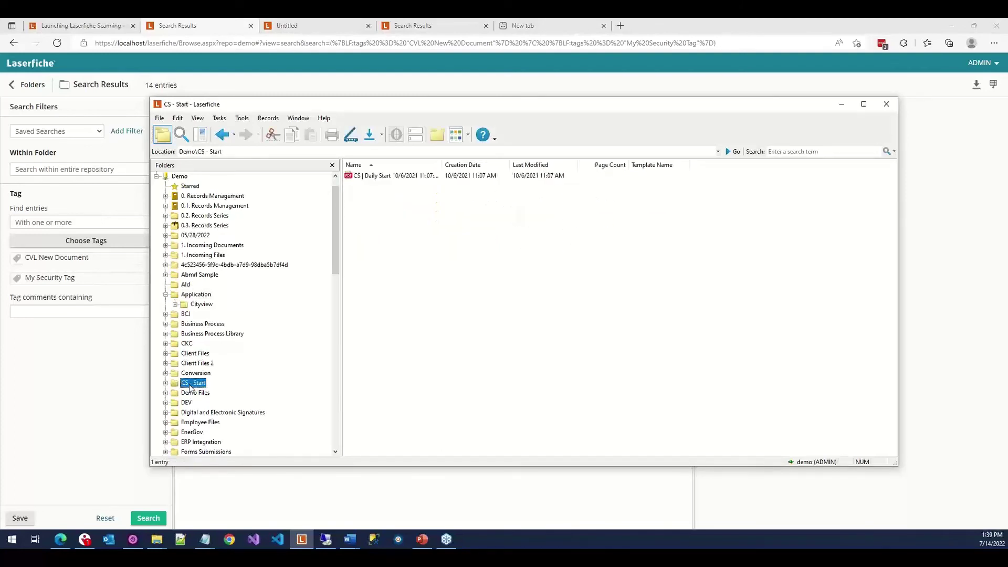
{"action": "right_click", "coordinate": [397, 177]}
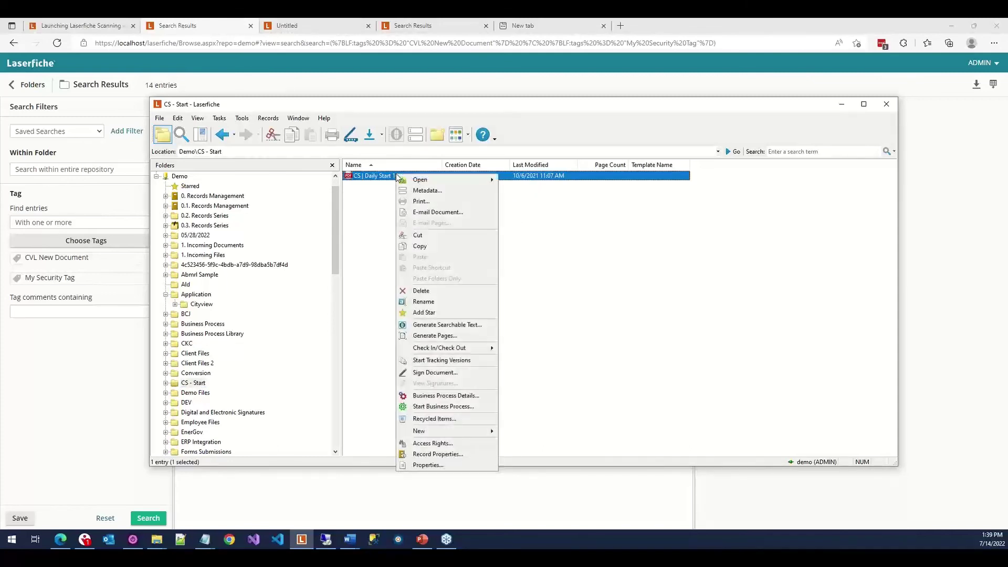
{"action": "left_click", "coordinate": [440, 247]}
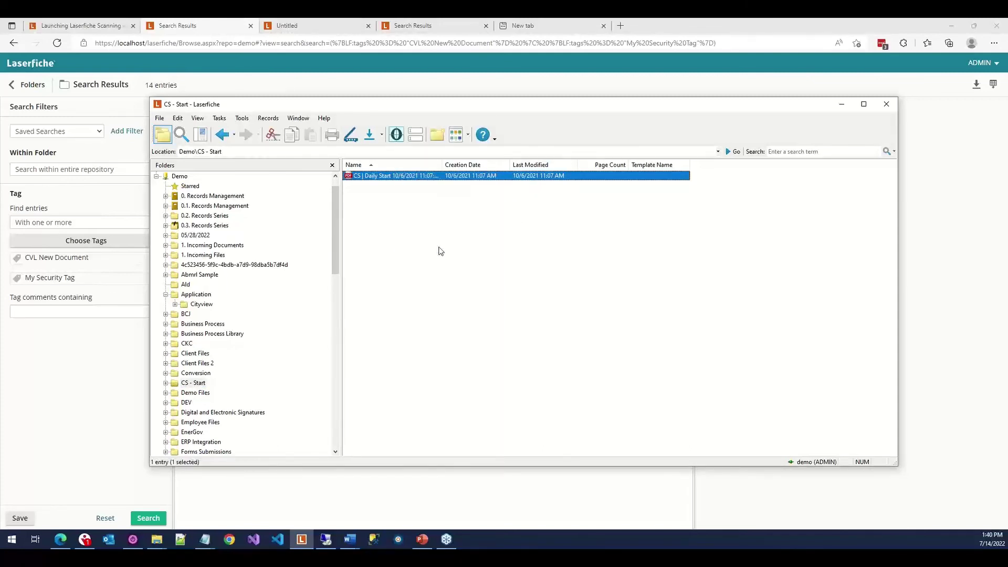
{"action": "left_click", "coordinate": [203, 295]}
{"action": "right_click", "coordinate": [380, 286]}
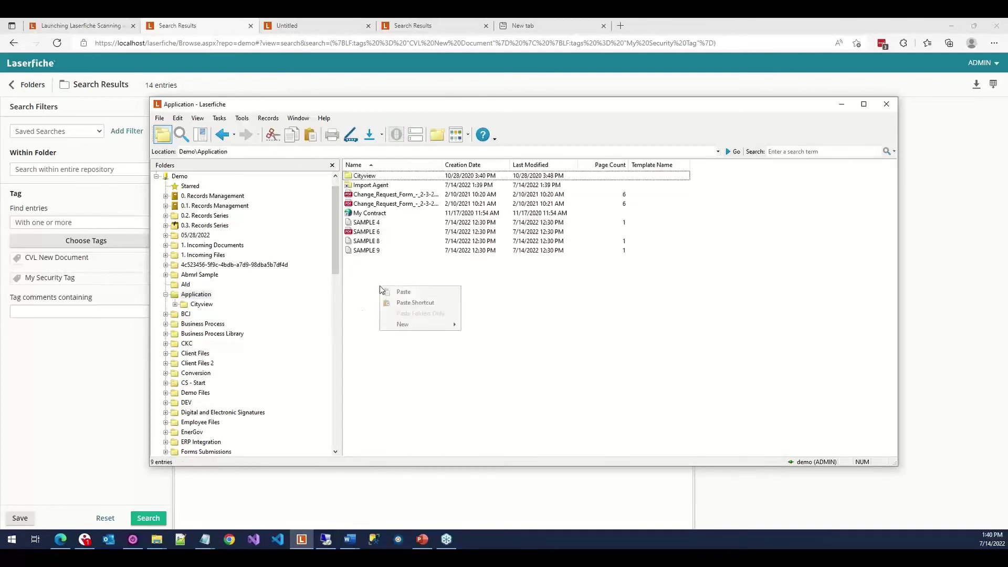
{"action": "left_click", "coordinate": [433, 303]}
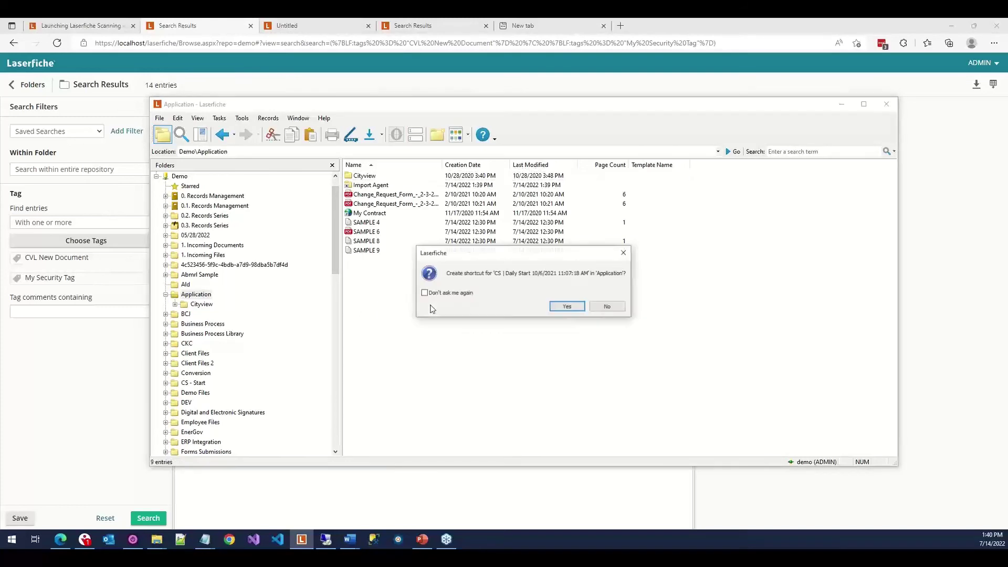
{"action": "left_click", "coordinate": [566, 308]}
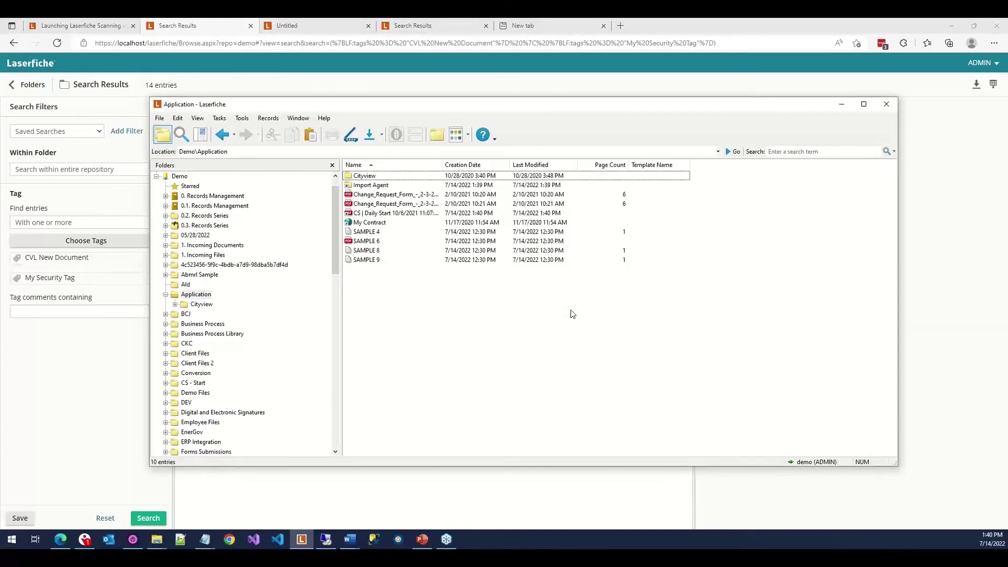
{"action": "left_click", "coordinate": [366, 213]}
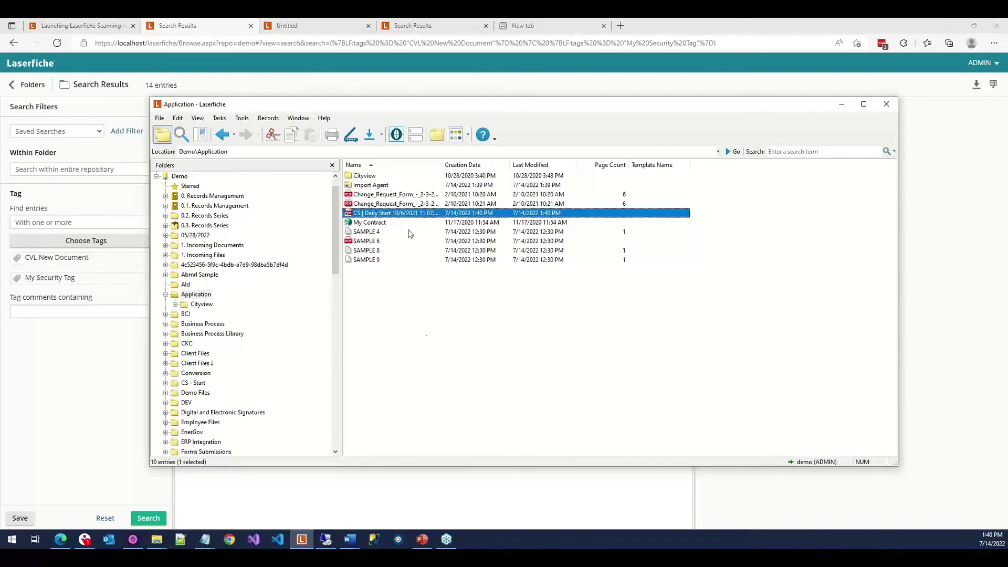
{"action": "left_click", "coordinate": [369, 186]}
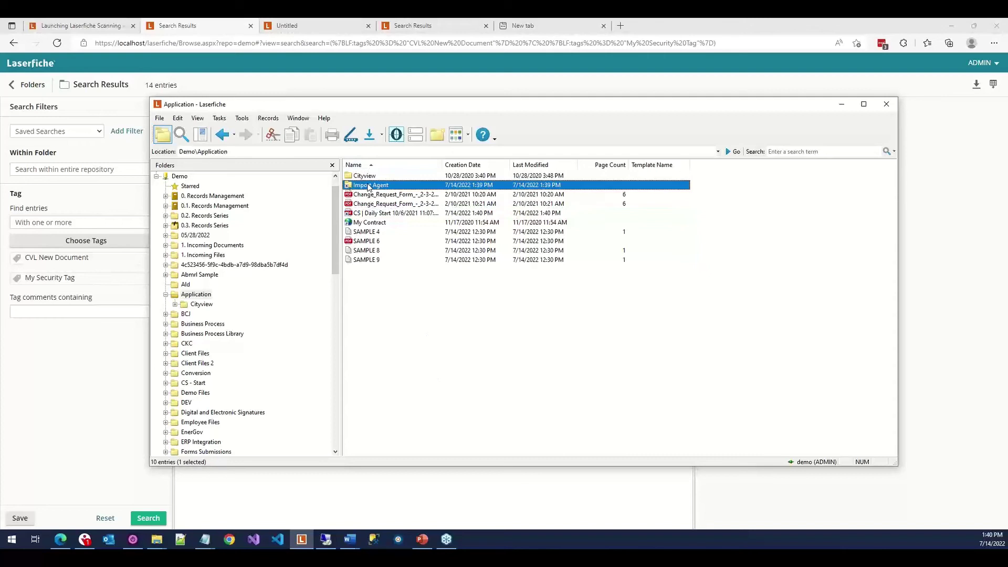
{"action": "left_click", "coordinate": [369, 215]}
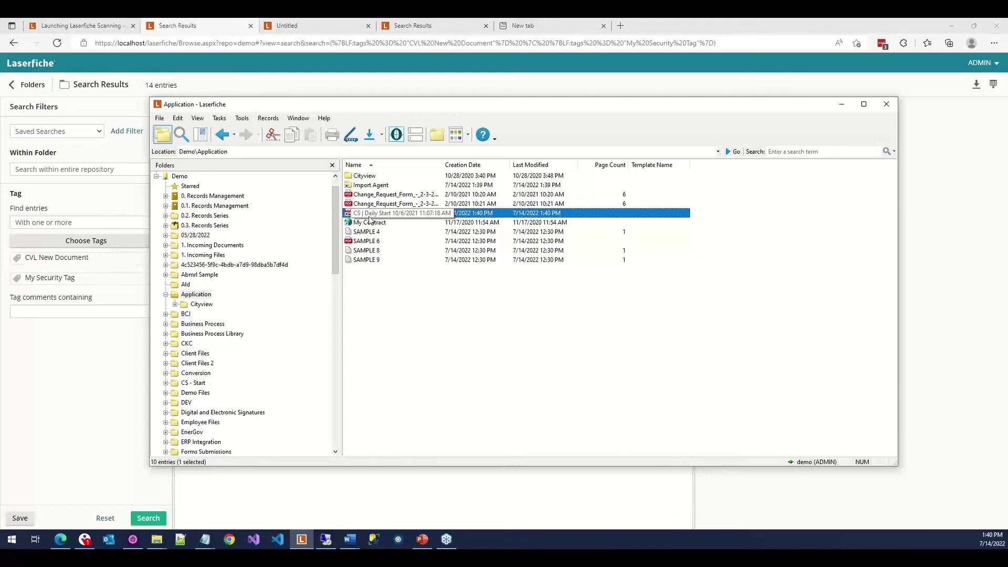
Apply the Email Archive template to the CS | Daily Start shortcut's document and save.
{"action": "double_click", "coordinate": [370, 215]}
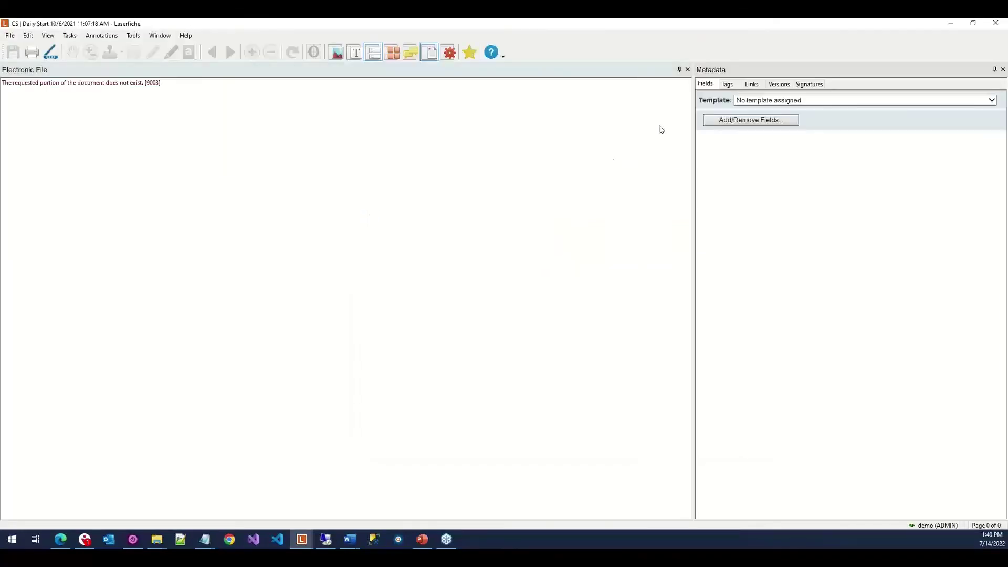
{"action": "left_click", "coordinate": [772, 100]}
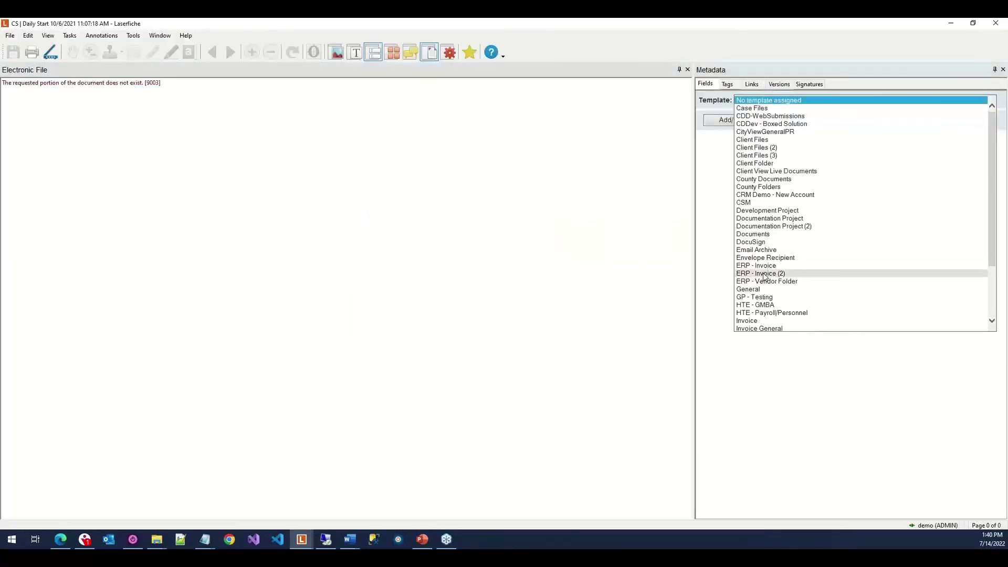
{"action": "left_click", "coordinate": [764, 250]}
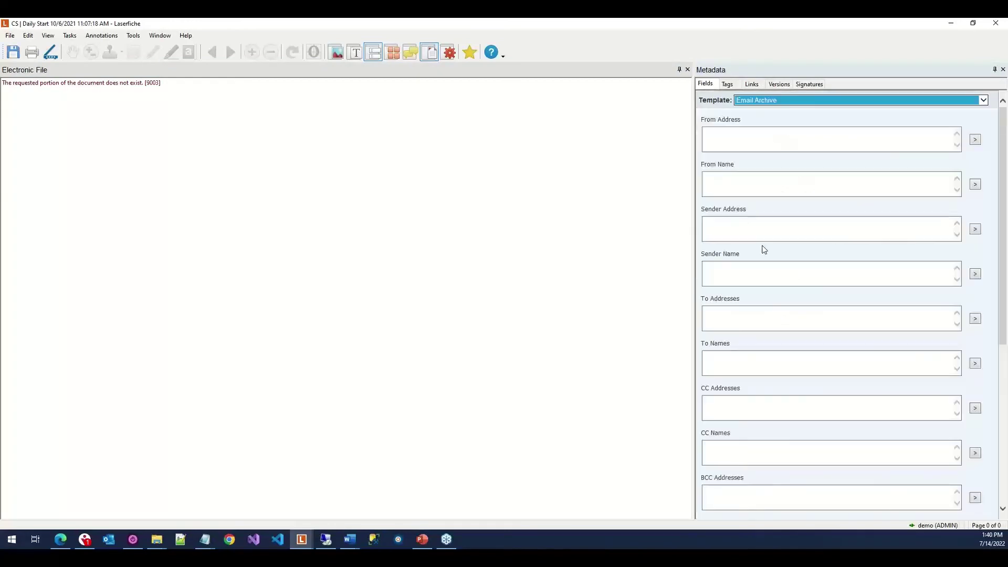
{"action": "left_click", "coordinate": [996, 24]}
{"action": "left_click", "coordinate": [464, 297]}
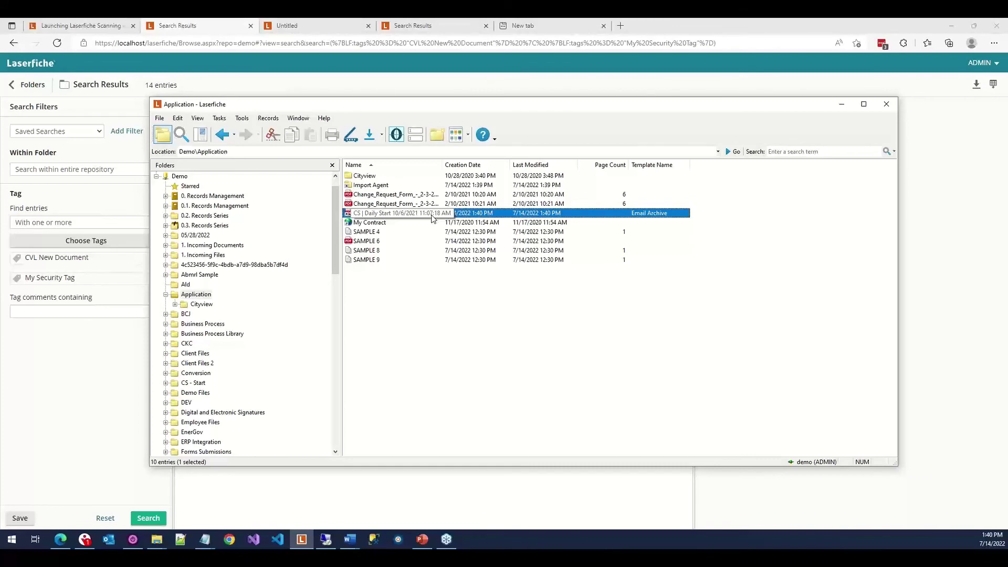
In CS - Start, put the original CS | Daily Start document into rename mode.
{"action": "left_click", "coordinate": [191, 384]}
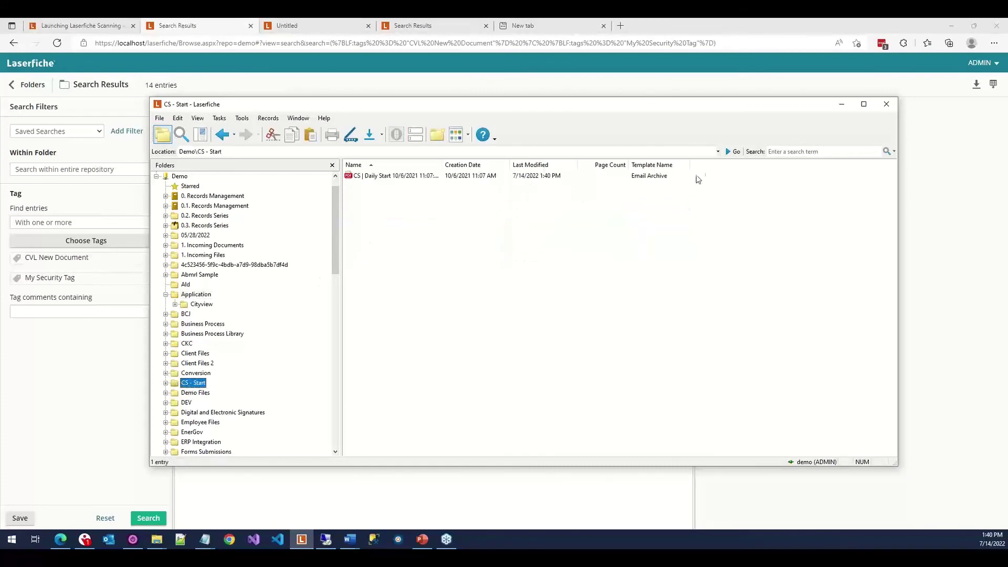
{"action": "left_click", "coordinate": [663, 183]}
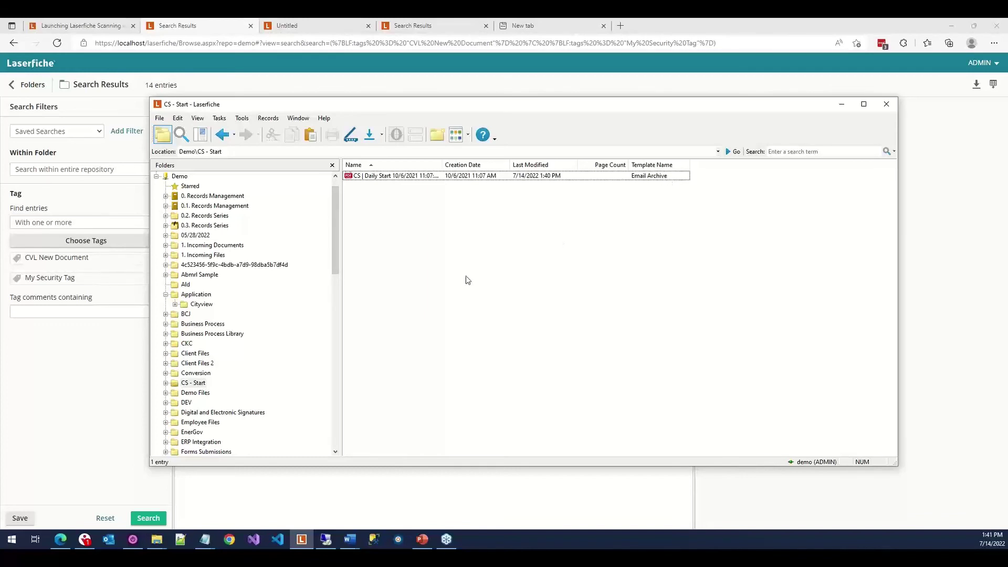
{"action": "left_click", "coordinate": [373, 179]}
{"action": "left_click", "coordinate": [373, 179]}
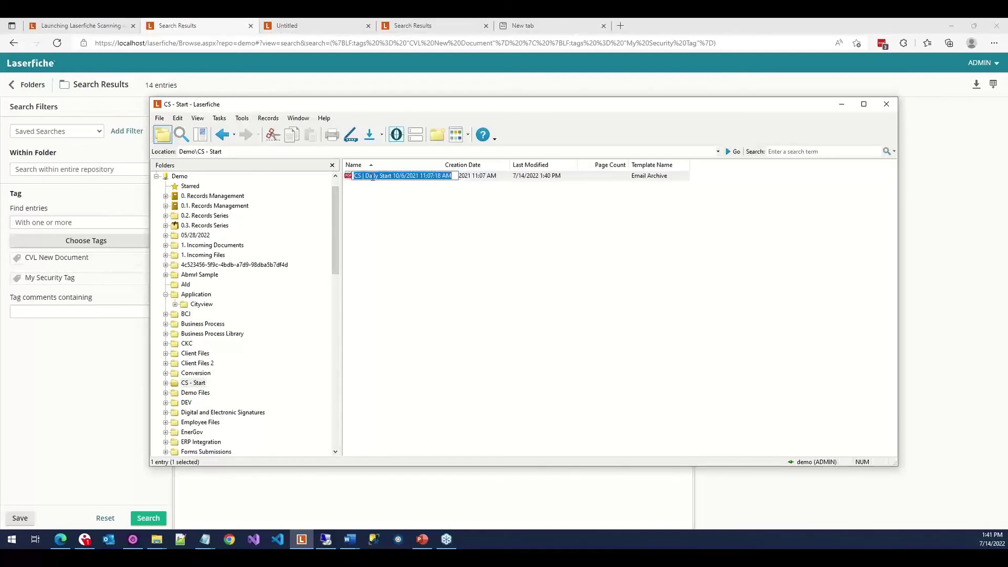
Name the original 'Actual Document' and the Application shortcut 'Shortcut Document'.
{"action": "type", "text": "Ac"}
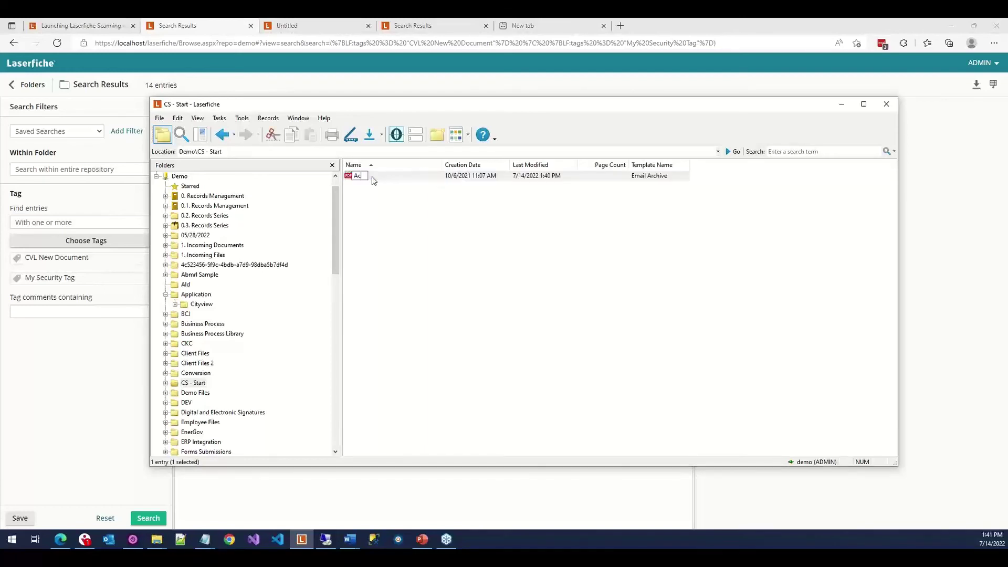
{"action": "type", "text": "tual Document"}
{"action": "key", "text": "Return"}
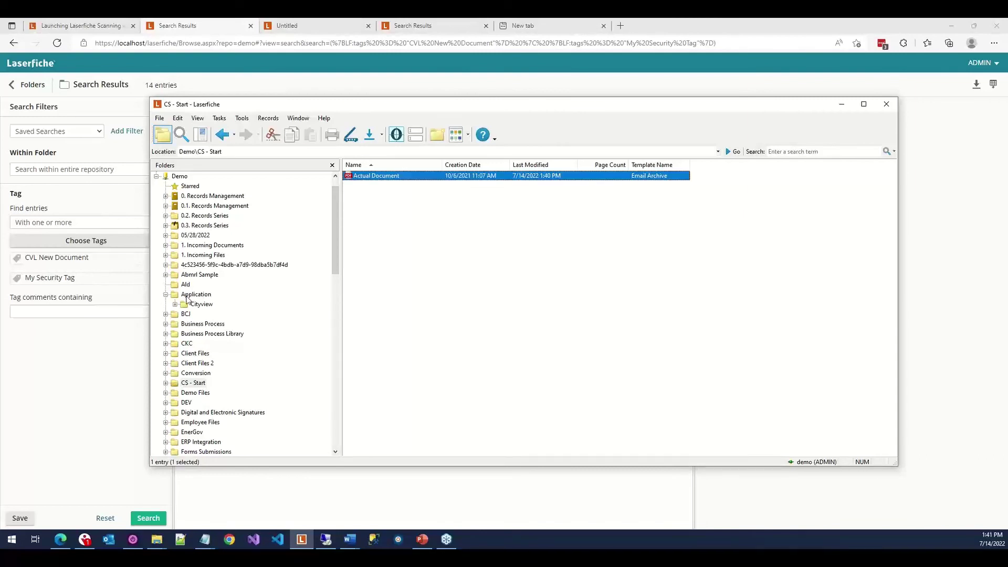
{"action": "left_click", "coordinate": [189, 295]}
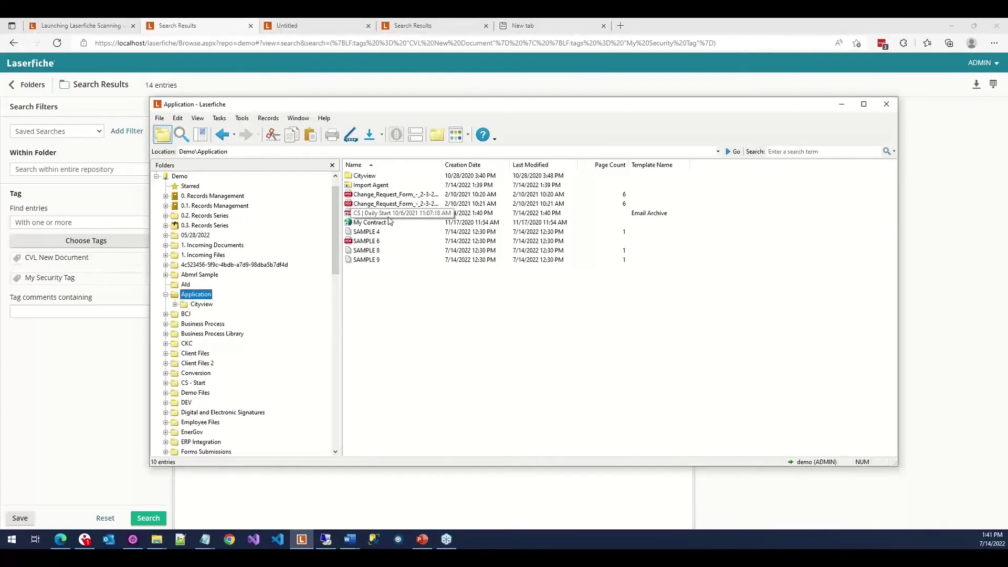
{"action": "left_click", "coordinate": [390, 219]}
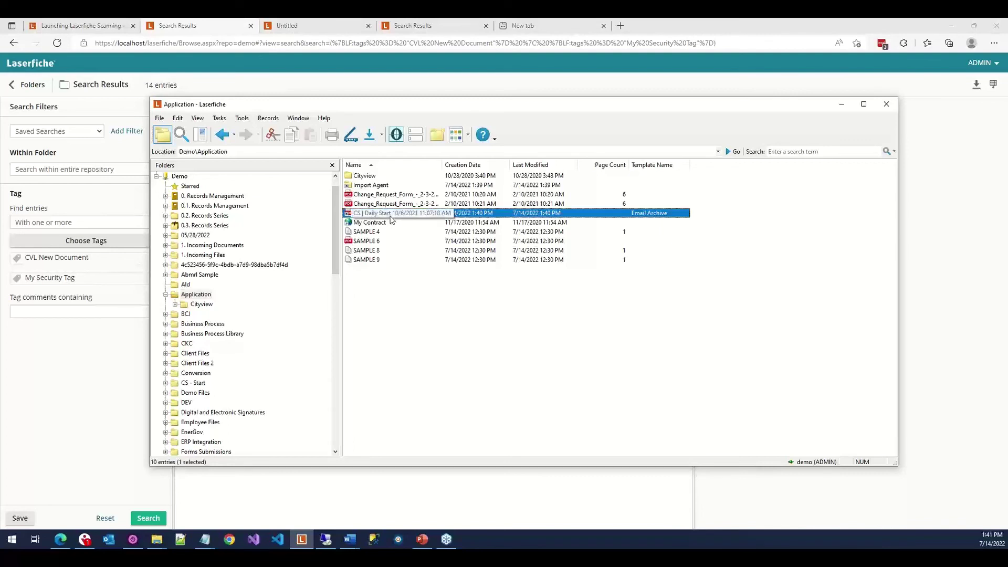
{"action": "left_click", "coordinate": [390, 218]}
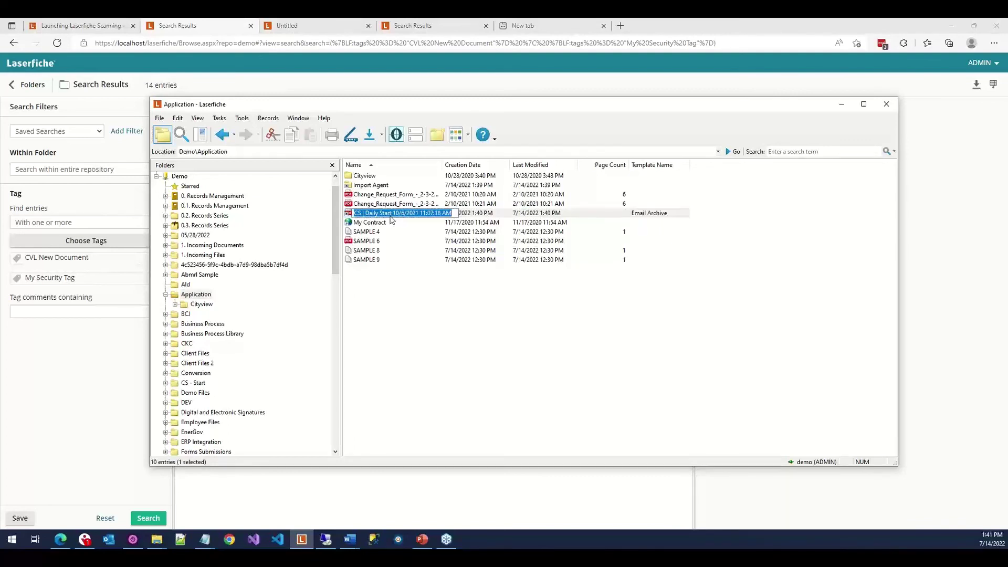
{"action": "type", "text": "Email"}
{"action": "type", "text": " Document"}
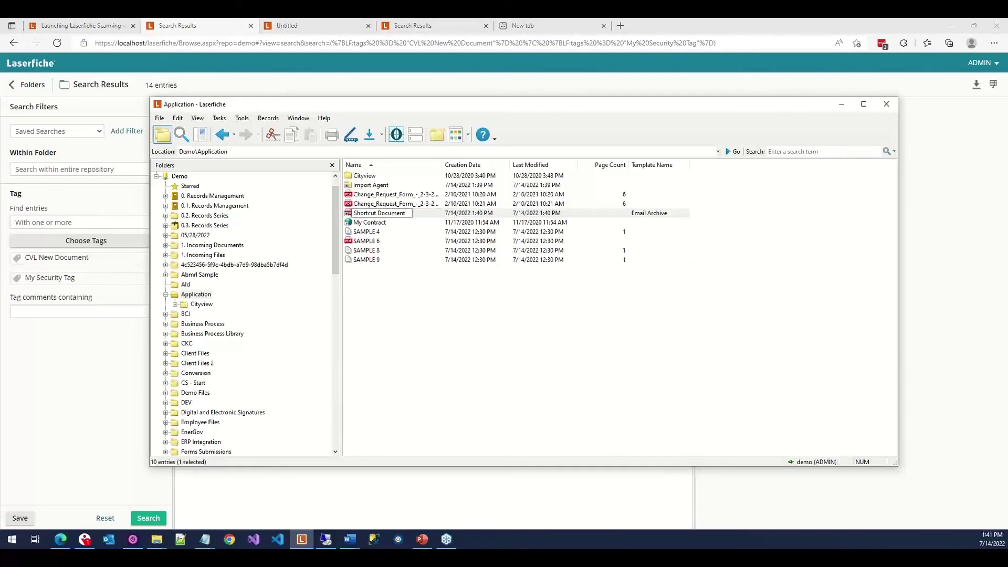
{"action": "key", "text": "Return"}
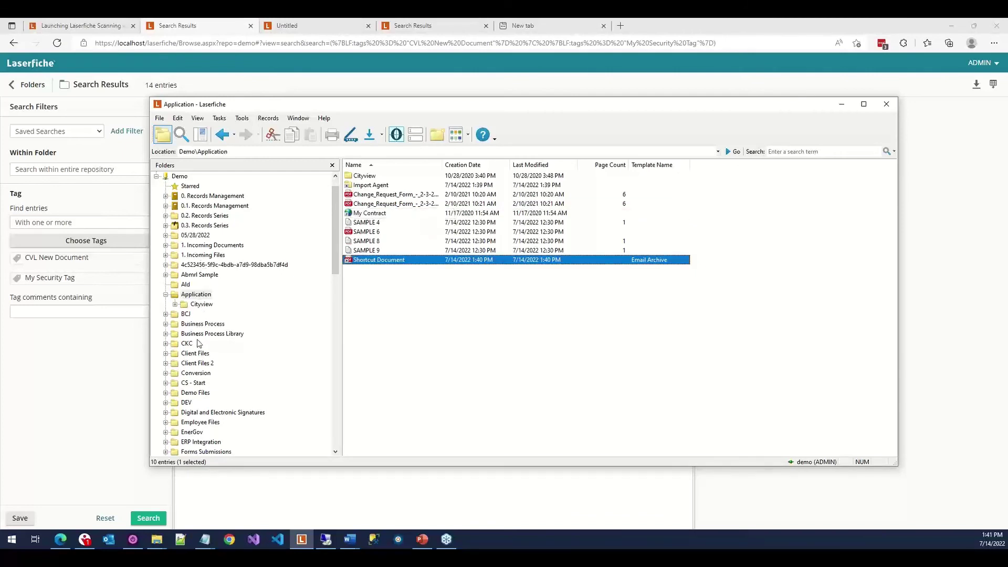
{"action": "left_click", "coordinate": [198, 384]}
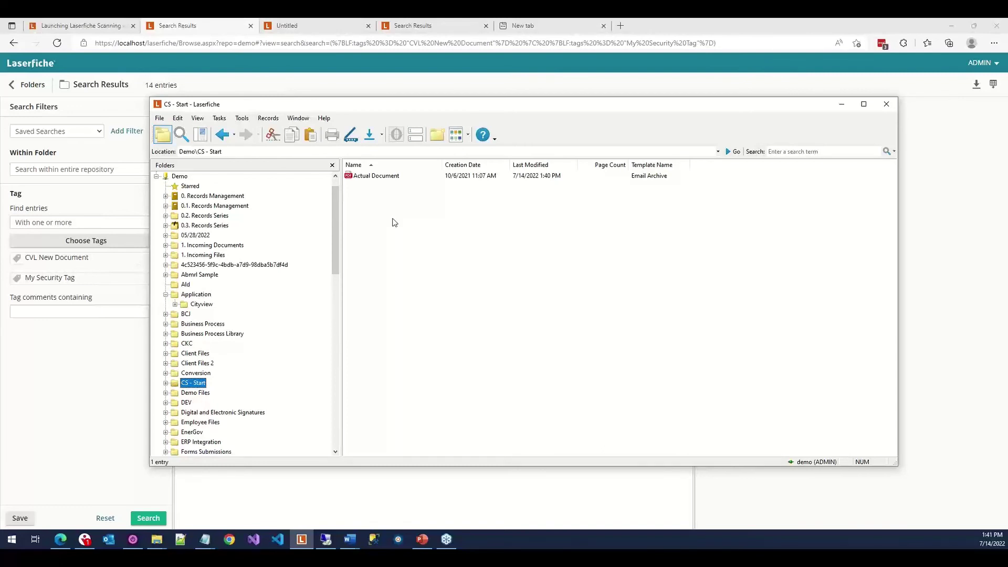
In the web client's CKC folder, select Tabloid (2) and Tabloid and show More Actions.
{"action": "left_click", "coordinate": [21, 88]}
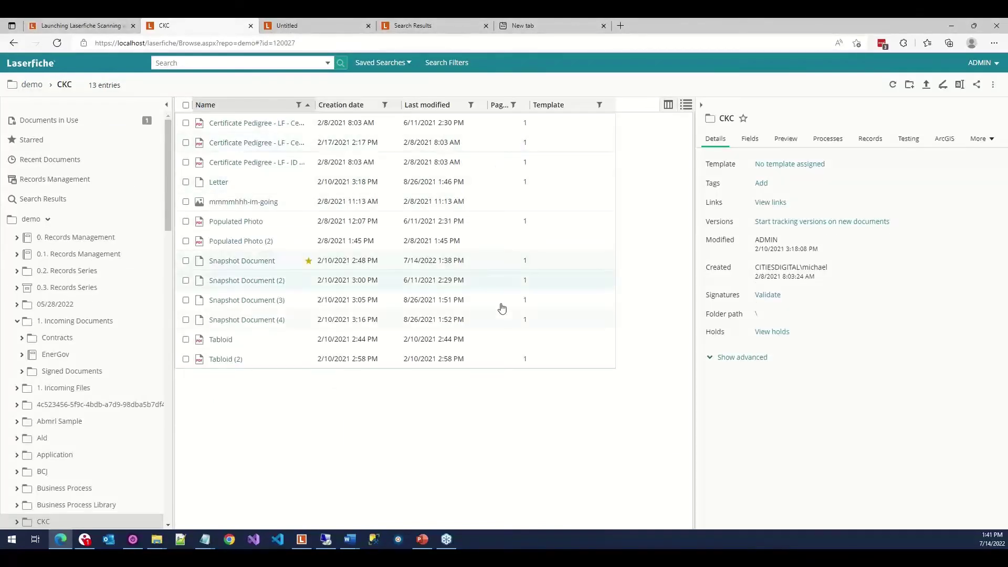
{"action": "left_click", "coordinate": [497, 359]}
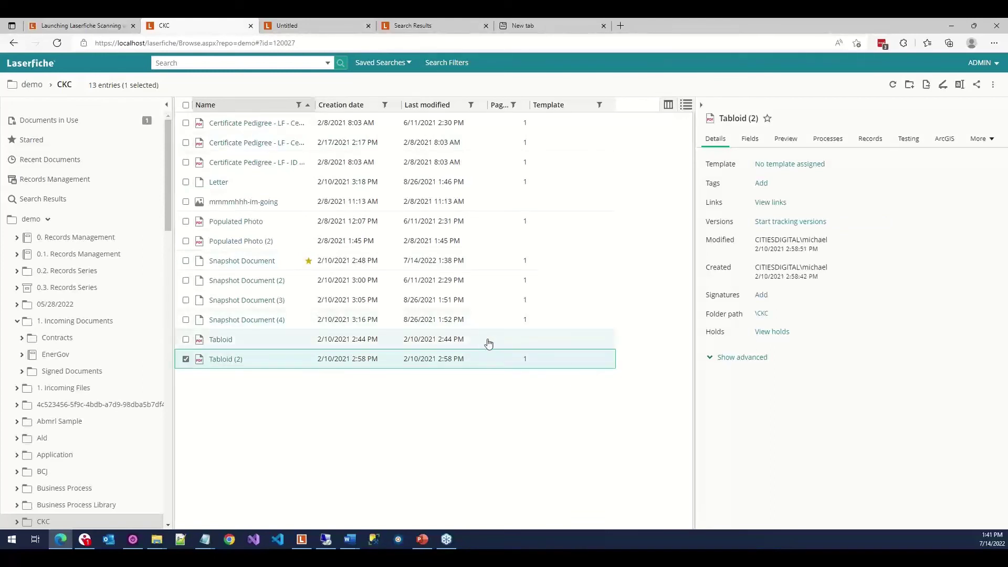
{"action": "left_click", "coordinate": [488, 343], "text": "ctrl"}
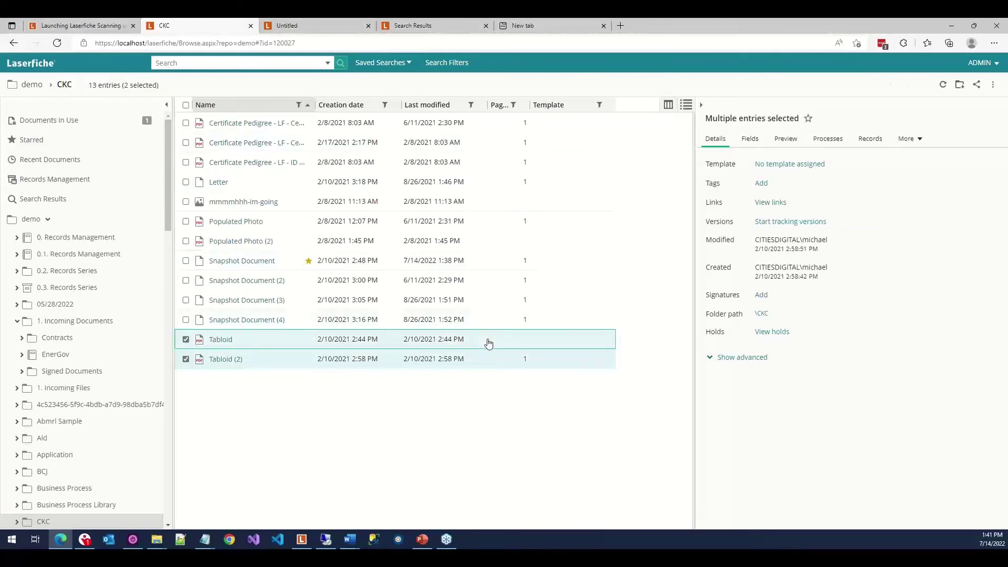
{"action": "left_click", "coordinate": [993, 88]}
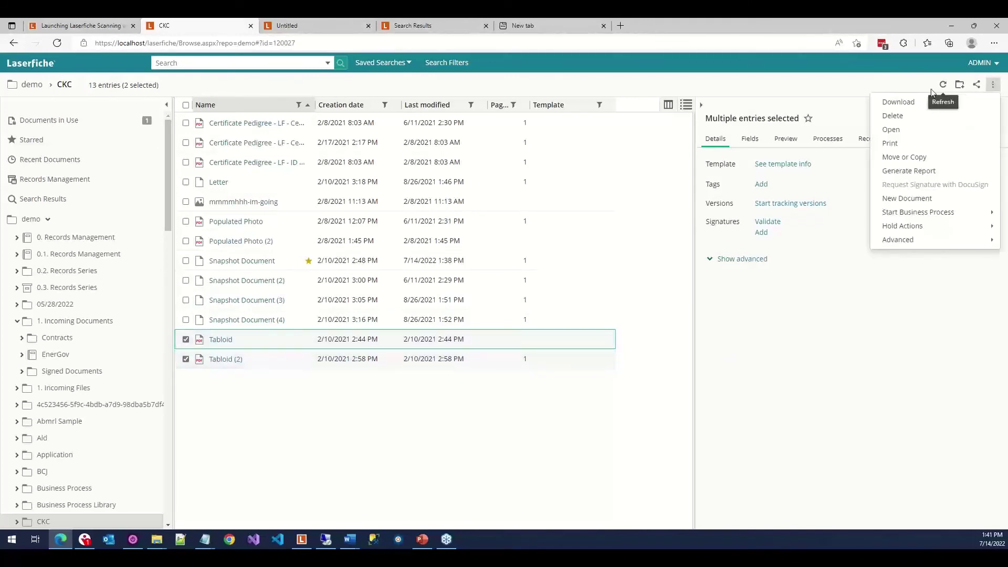
Copy both Tabloid documents as shortcuts into demo › 1. Incoming Files › Import Agent.
{"action": "left_click", "coordinate": [943, 162]}
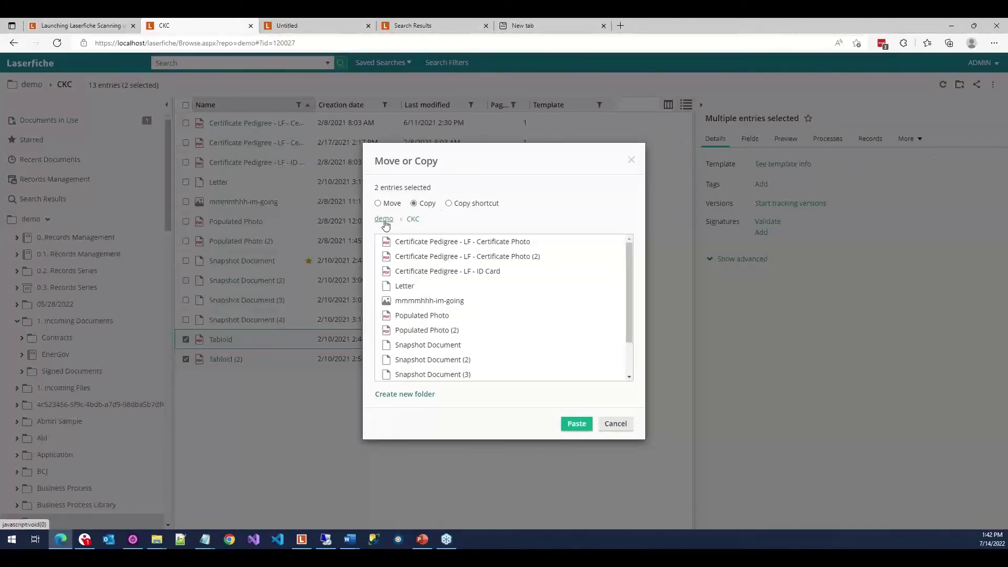
{"action": "left_click", "coordinate": [384, 221]}
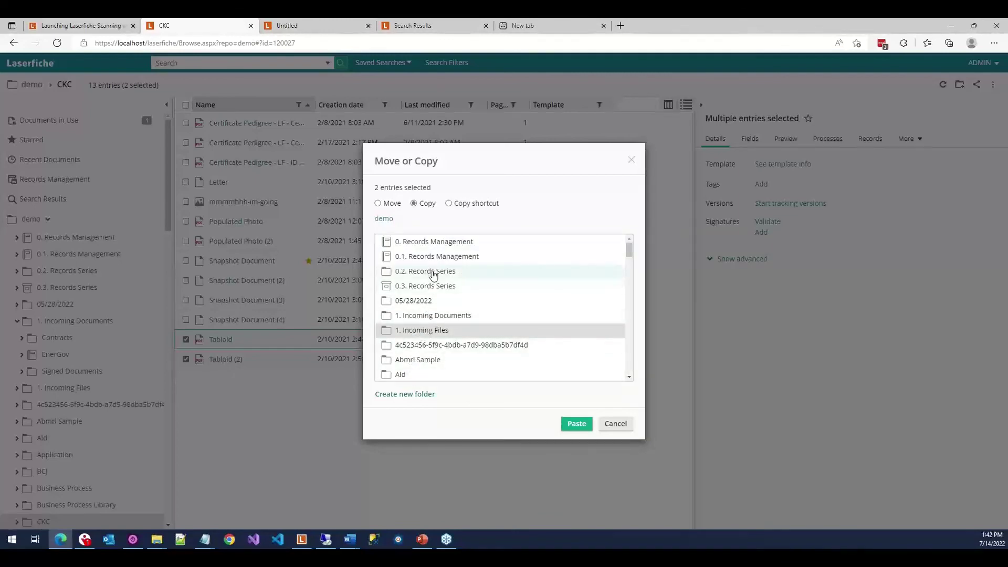
{"action": "double_click", "coordinate": [424, 335]}
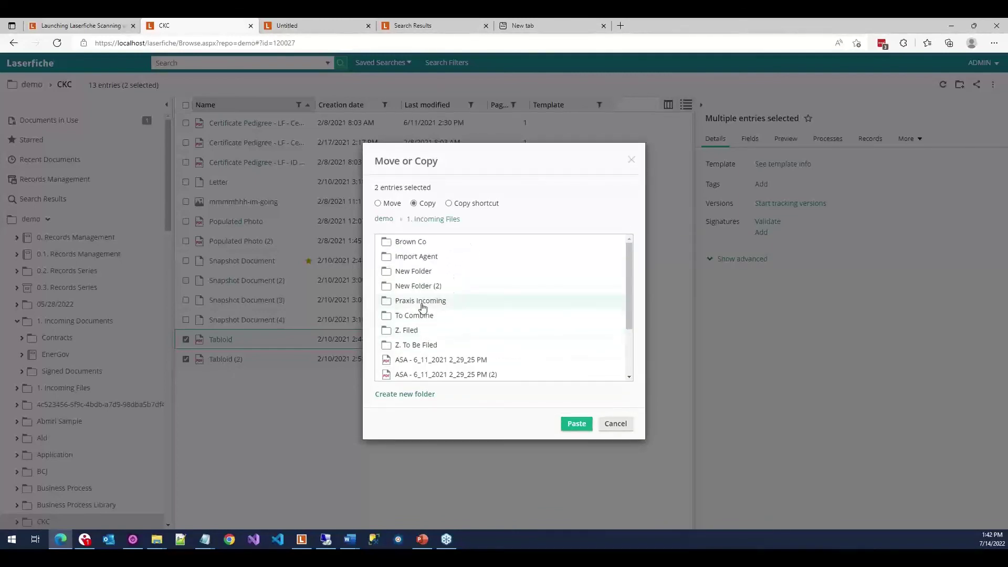
{"action": "double_click", "coordinate": [419, 331]}
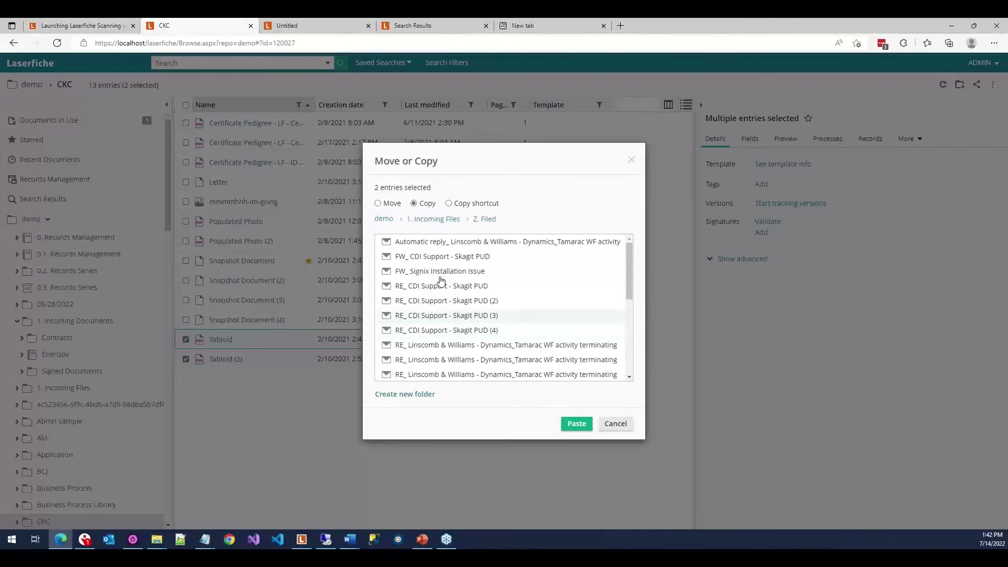
{"action": "left_click", "coordinate": [428, 219]}
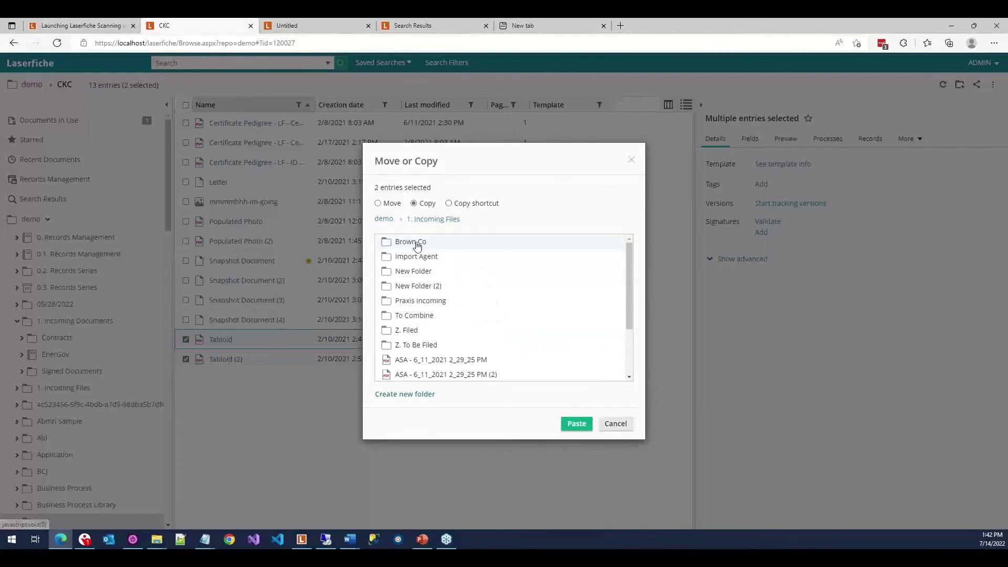
{"action": "double_click", "coordinate": [416, 257]}
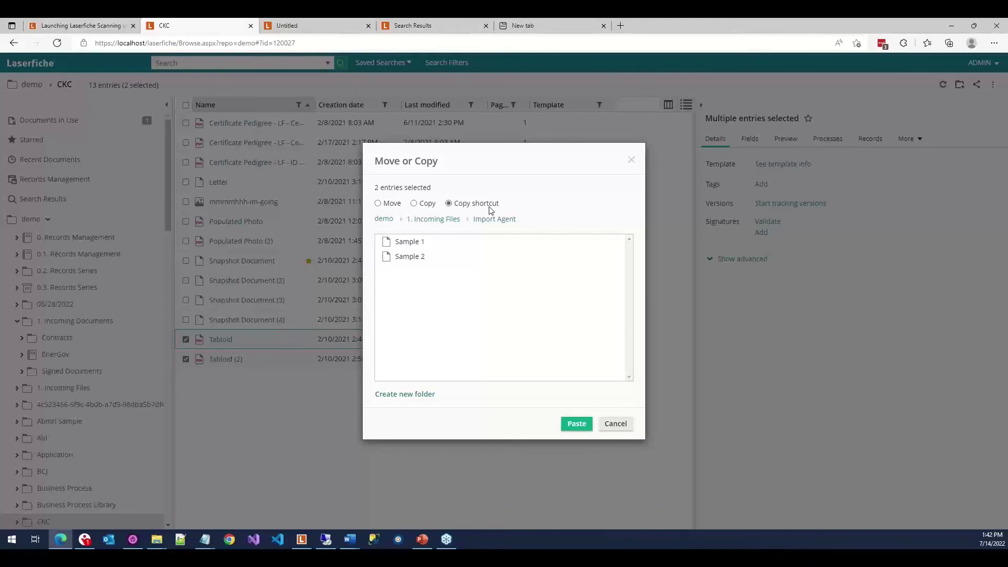
{"action": "left_click", "coordinate": [570, 427]}
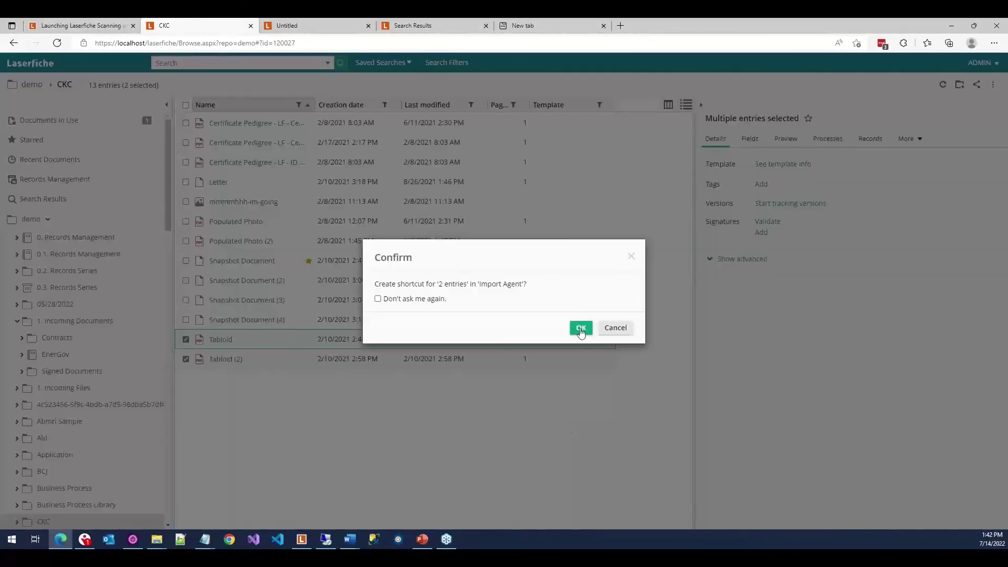
{"action": "left_click", "coordinate": [580, 329]}
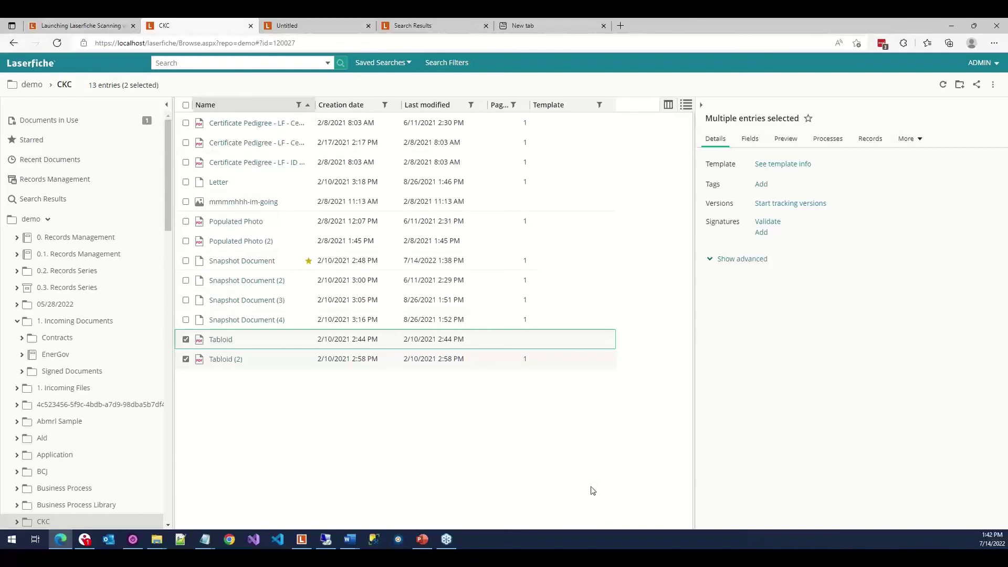
Open Import Agent under 1. Incoming Files and view the Tabloid and Tabloid (2) shortcuts.
{"action": "right_click", "coordinate": [63, 388]}
{"action": "left_click", "coordinate": [63, 387]}
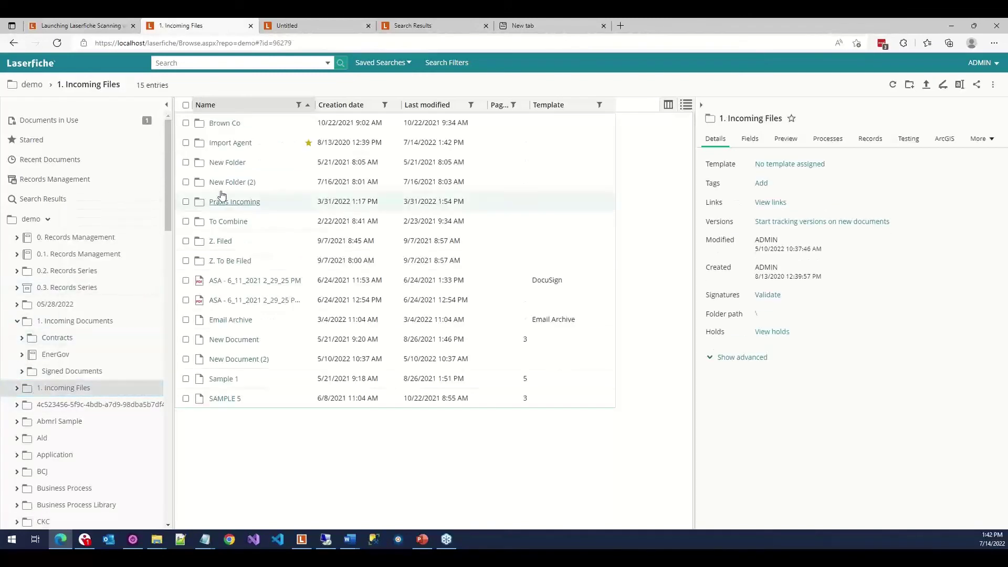
{"action": "double_click", "coordinate": [234, 143]}
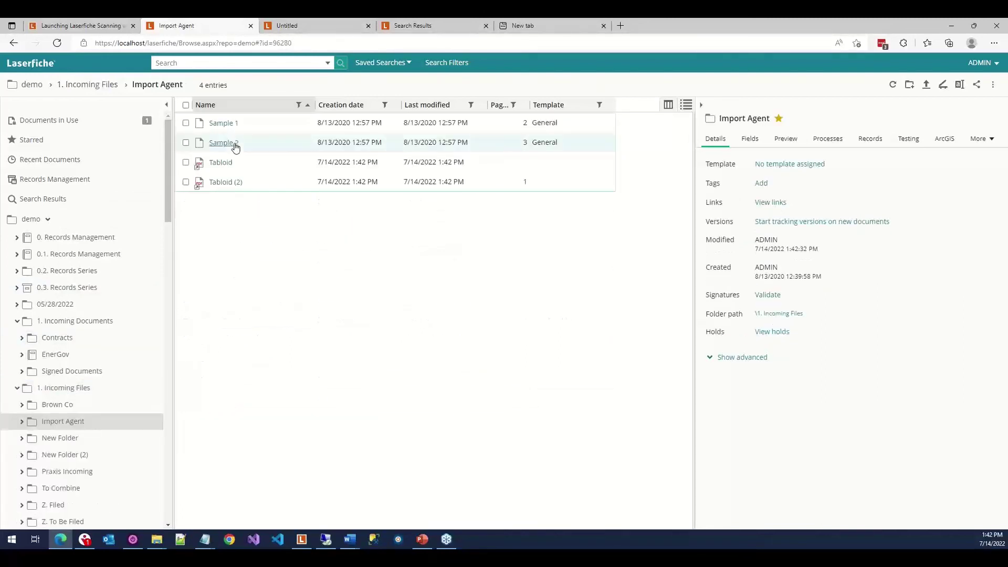
{"action": "left_click", "coordinate": [371, 171]}
{"action": "left_click", "coordinate": [373, 185]}
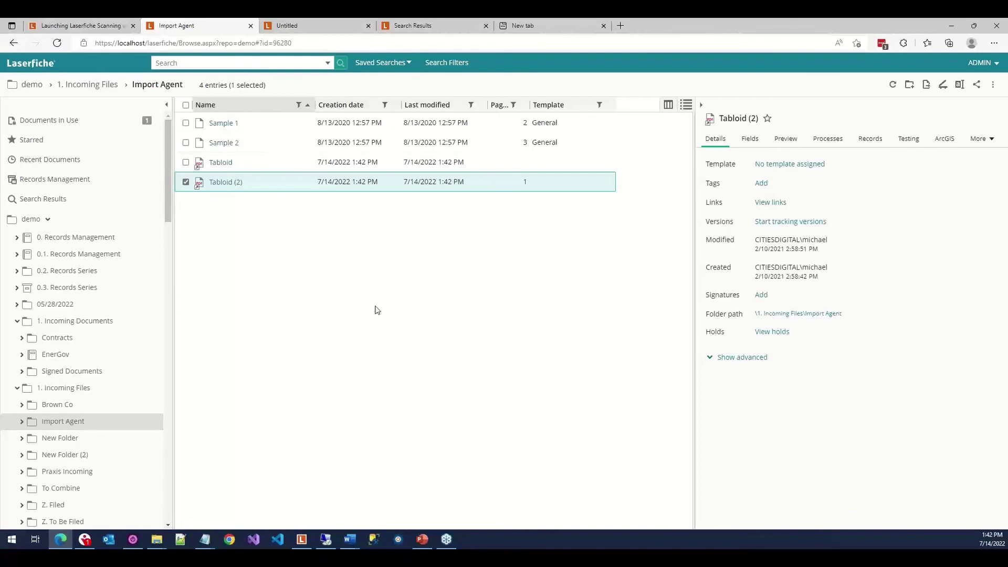
{"action": "key", "text": "alt+Tab"}
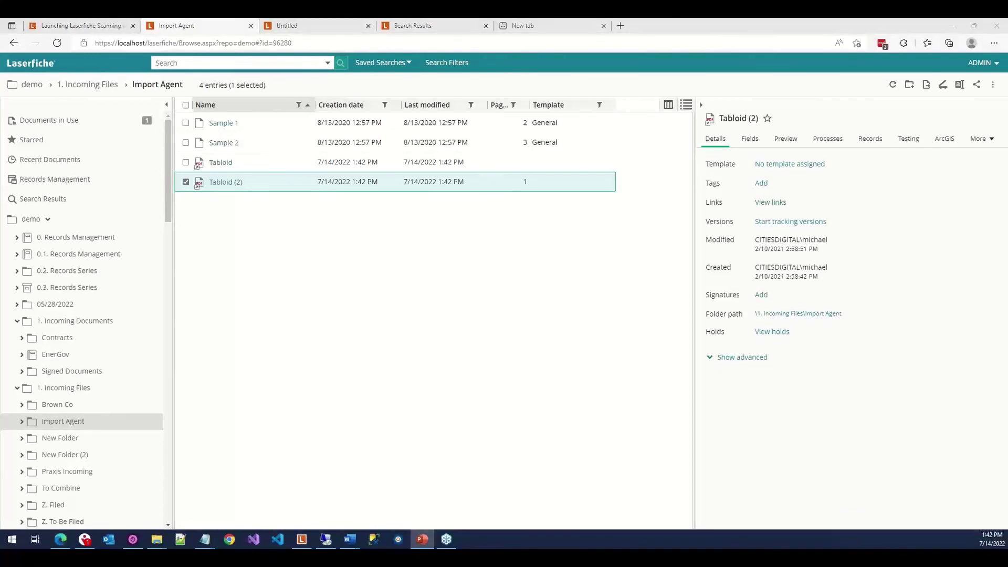